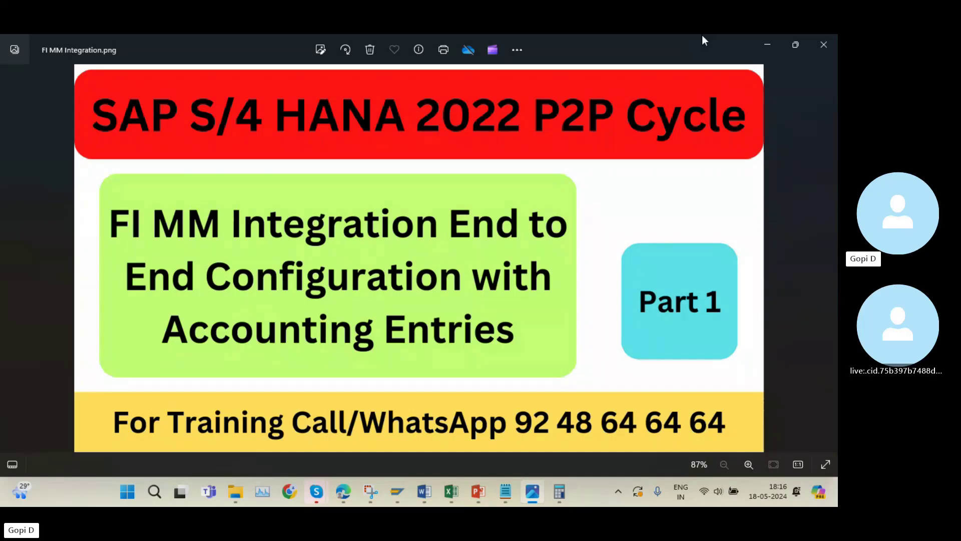
Step: Minimize the FI MM Integration title image in Photos to bring up the Skype call
{"action": "left_click", "coordinate": [767, 46]}
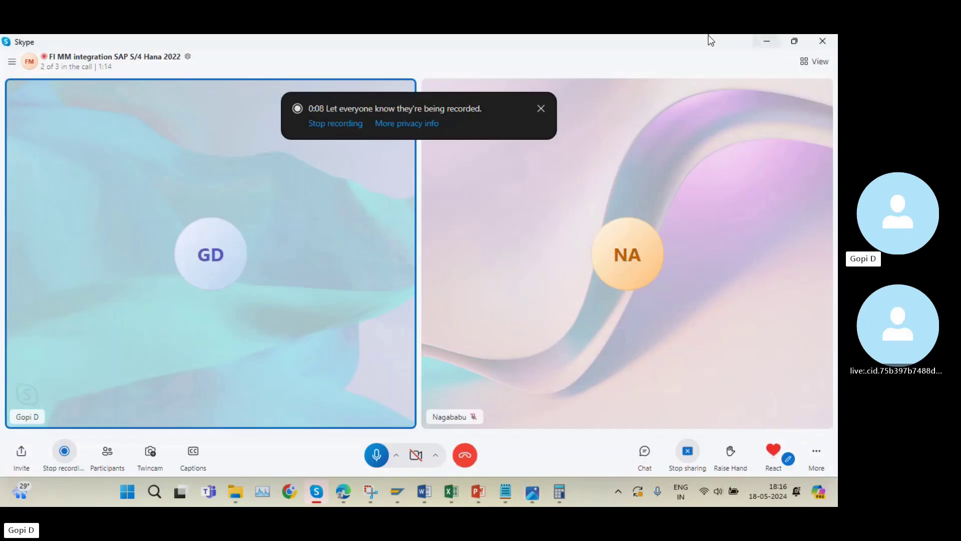
Step: Clear the document numbers in C6:C8 of the FI SD FI MM workbook, then edit B5
{"action": "left_click", "coordinate": [449, 495]}
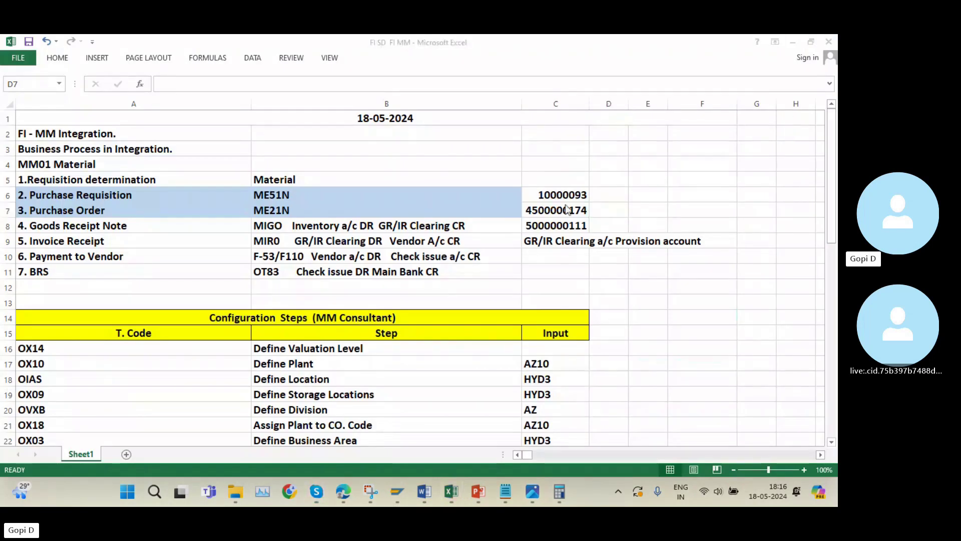
{"action": "left_click", "coordinate": [543, 200]}
{"action": "left_click_drag", "start_coordinate": [543, 202], "coordinate": [547, 220]}
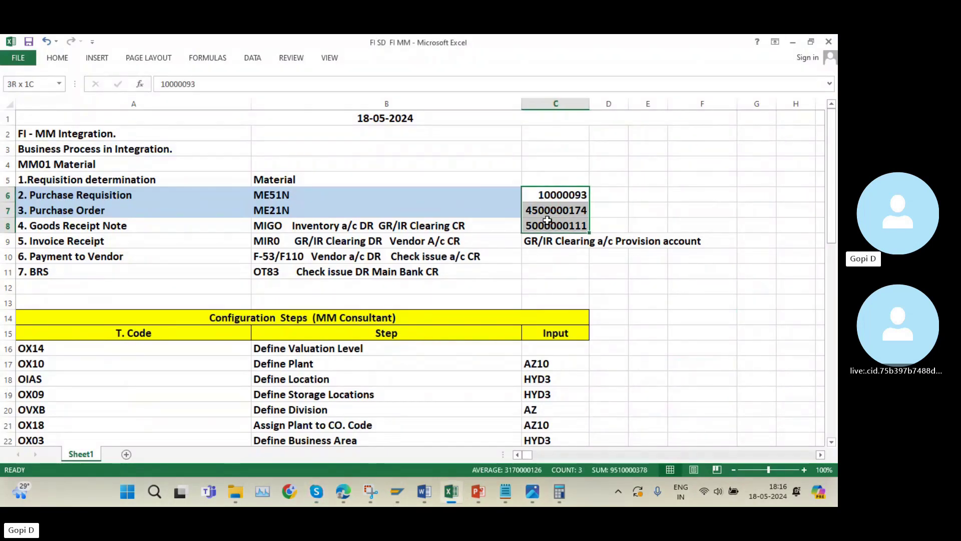
{"action": "key", "text": "Delete"}
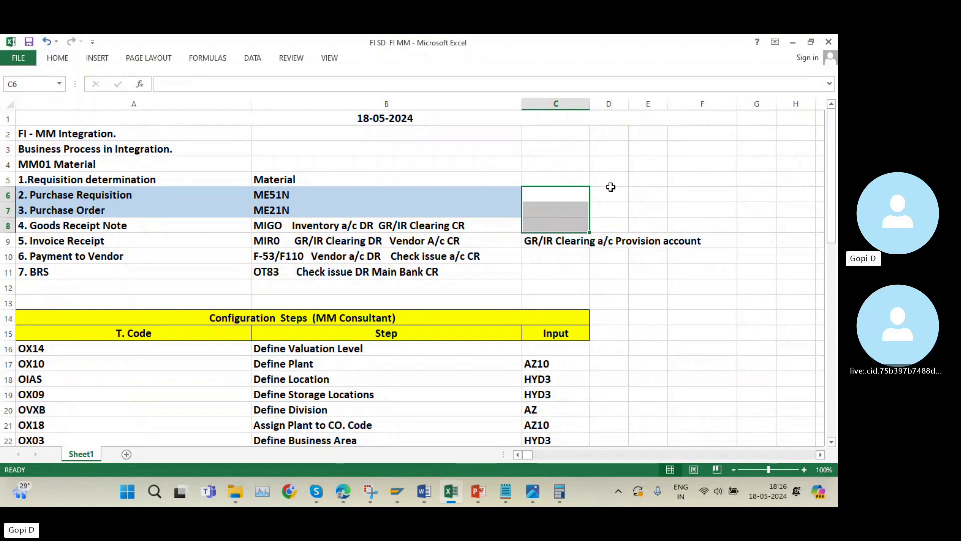
{"action": "left_click", "coordinate": [544, 197]}
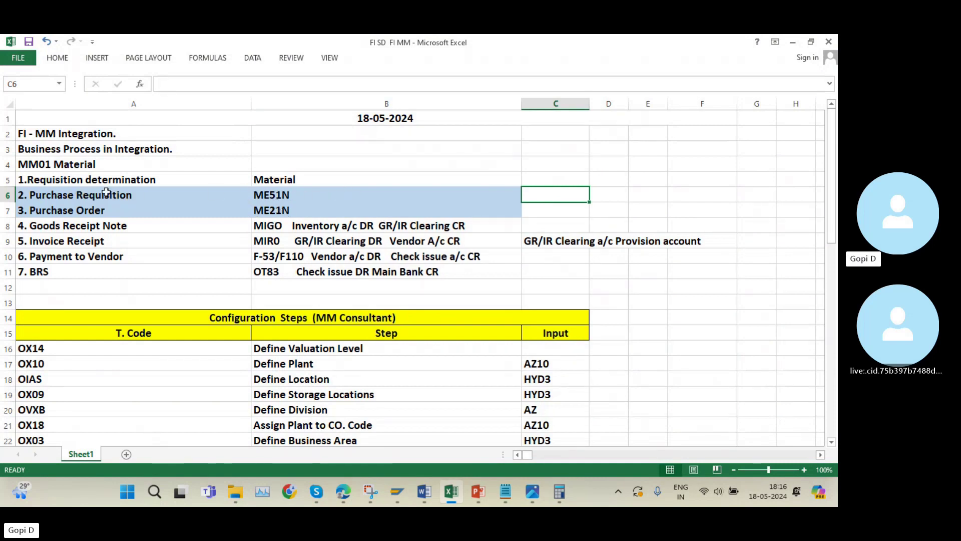
{"action": "double_click", "coordinate": [330, 181]}
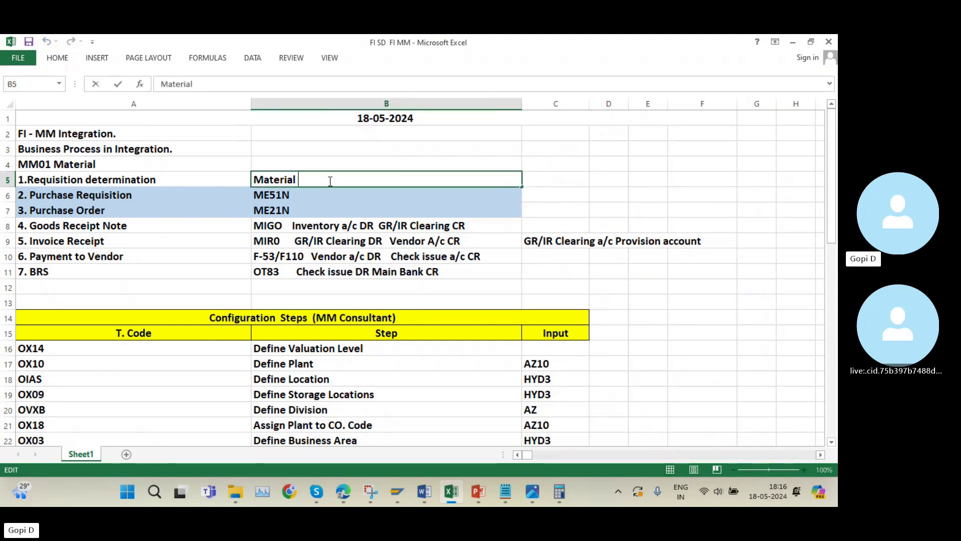
Step: Try running MM in the old session, then dismiss the connection error and close it
{"action": "mouse_move", "coordinate": [405, 491]}
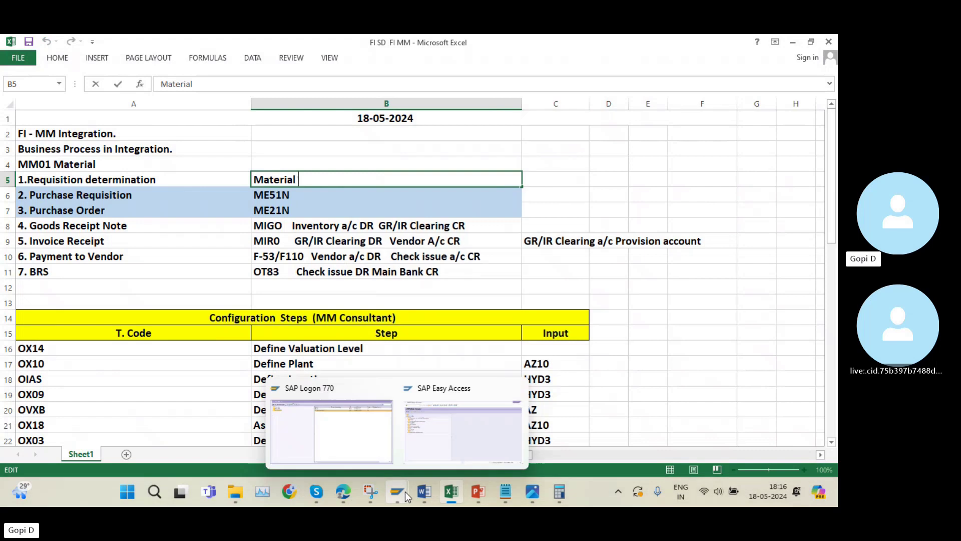
{"action": "left_click", "coordinate": [440, 428]}
{"action": "key", "text": "Caps_Lock"}
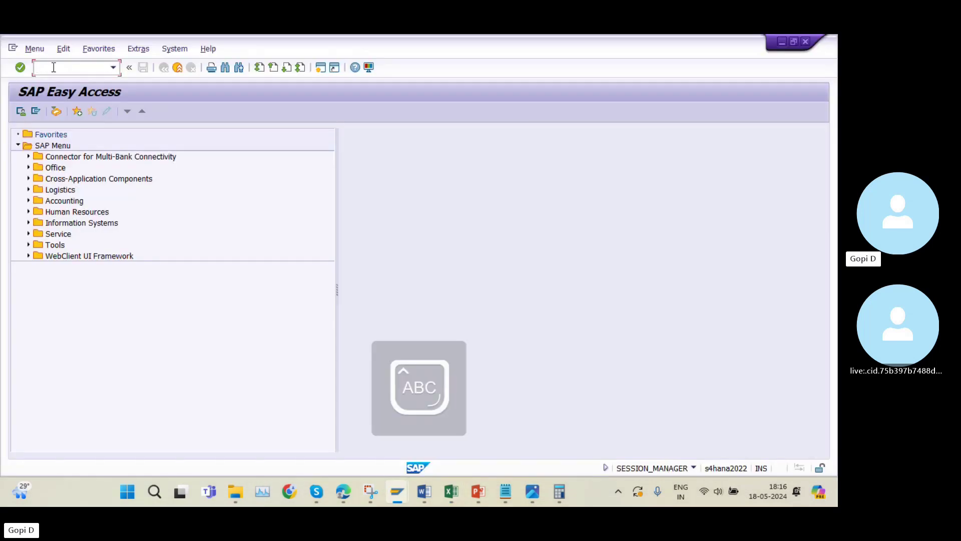
{"action": "type", "text": "MM01"}
{"action": "key", "text": "Return"}
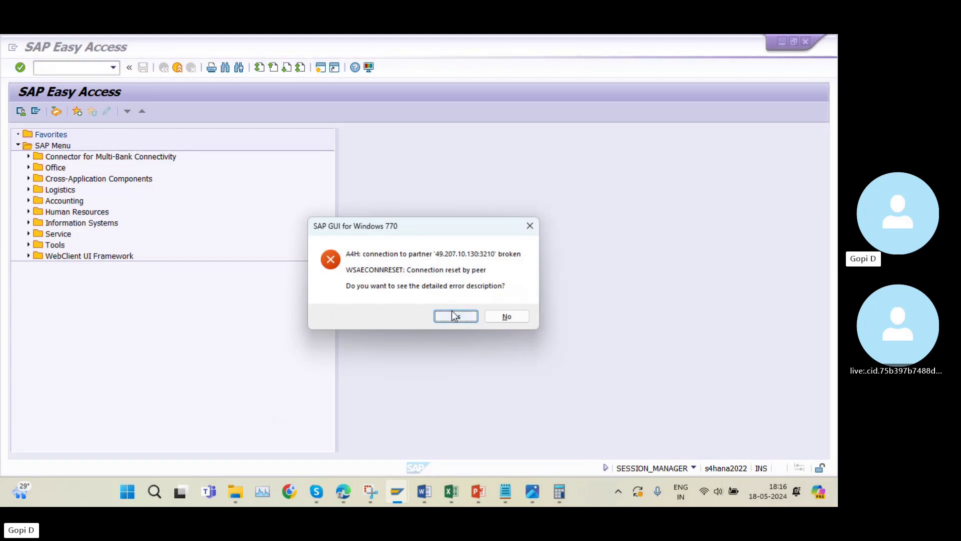
{"action": "left_click", "coordinate": [453, 315]}
{"action": "left_click", "coordinate": [506, 359]}
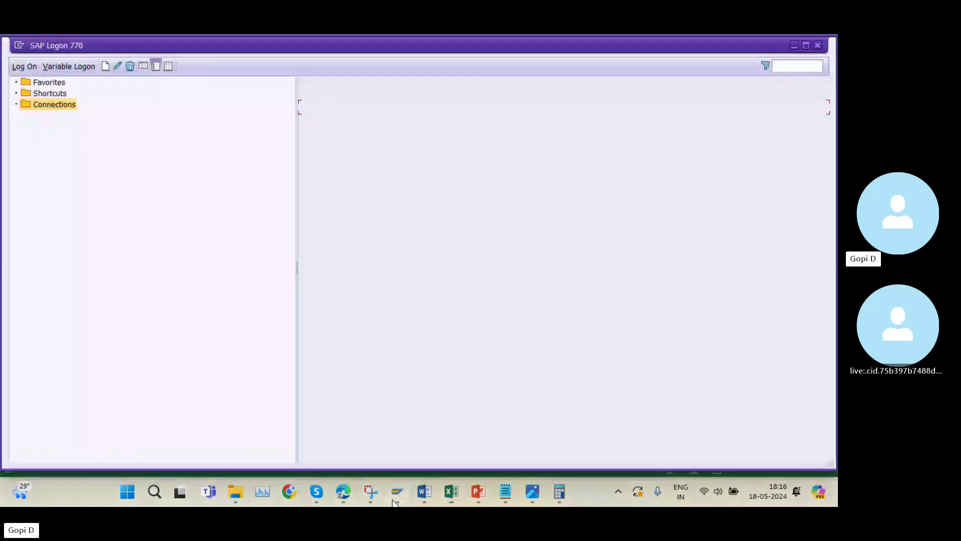
Step: Log on to SAP HANA 2022 with the saved user name, continuing this logon over others
{"action": "double_click", "coordinate": [335, 108]}
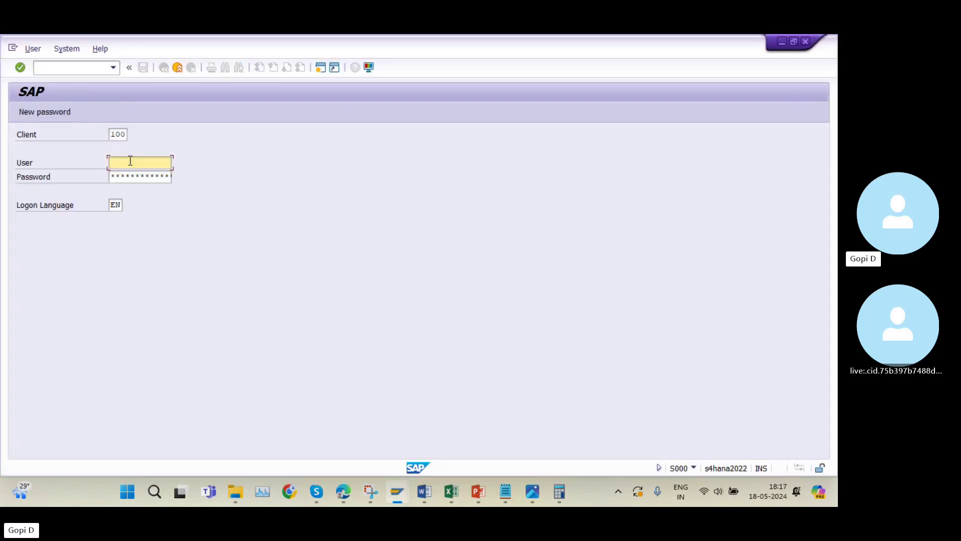
{"action": "left_click", "coordinate": [129, 162]}
{"action": "left_click", "coordinate": [133, 174]}
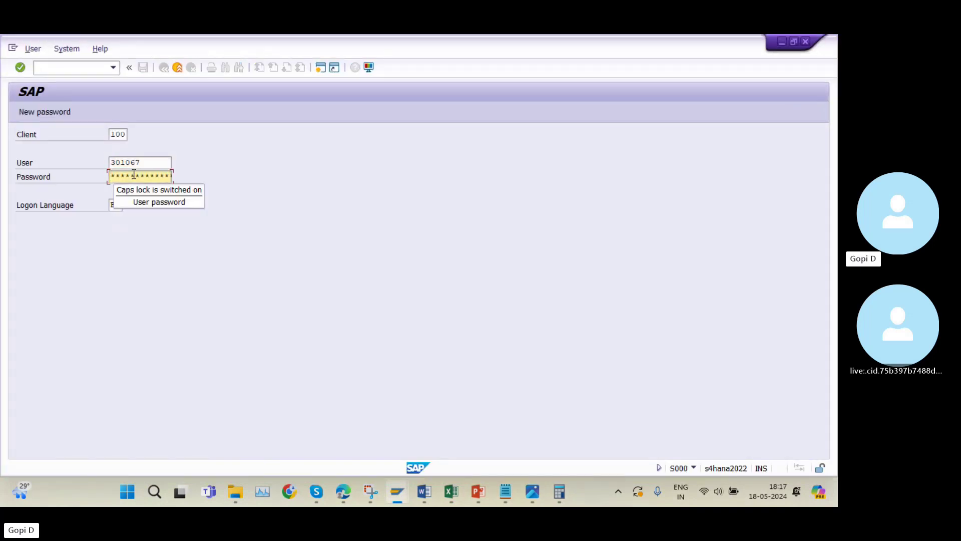
{"action": "key", "text": "Caps_Lock"}
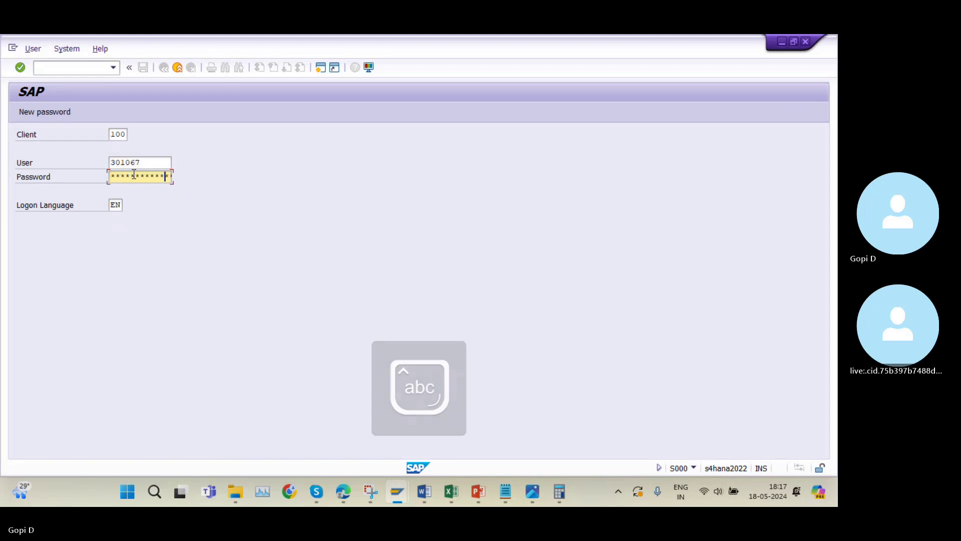
{"action": "key", "text": "Return"}
{"action": "left_click", "coordinate": [61, 386]}
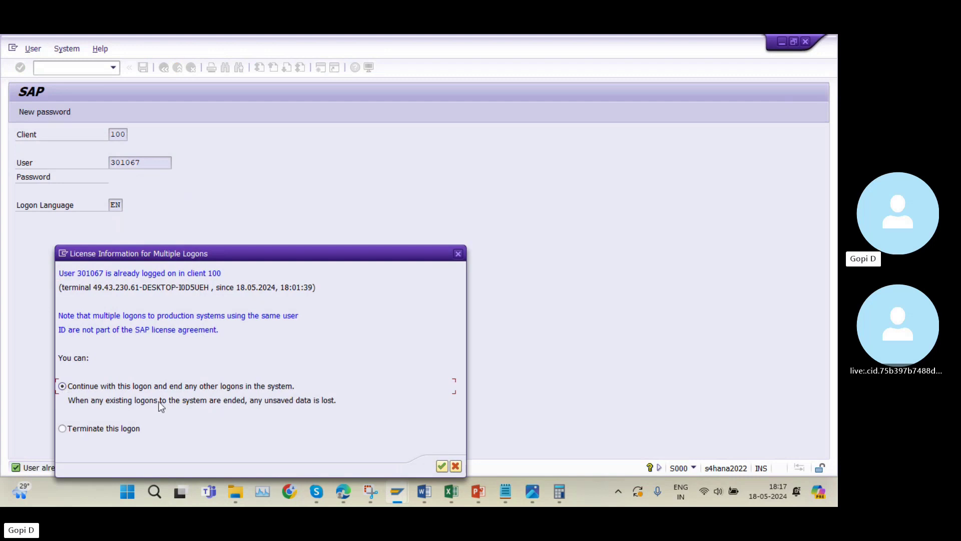
{"action": "left_click", "coordinate": [442, 466]}
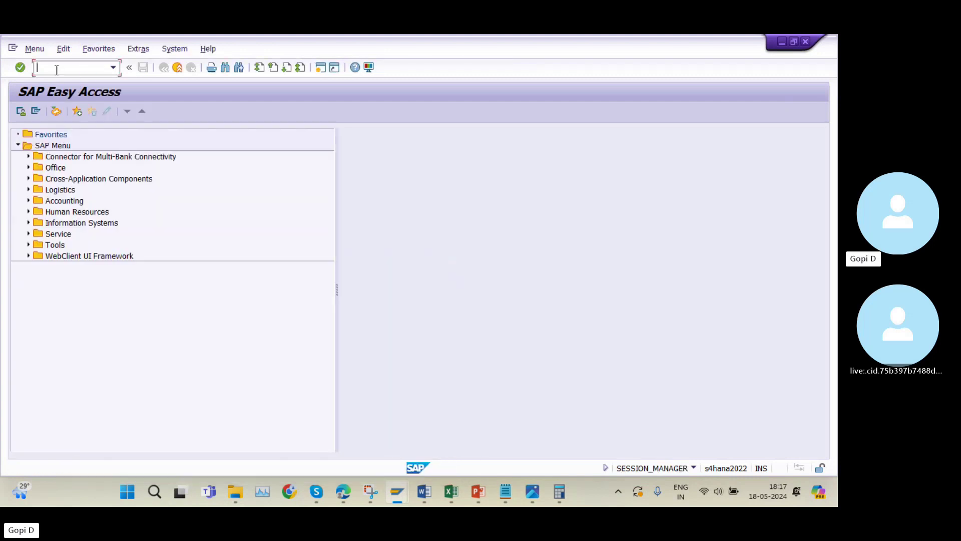
Step: Start MM01 and set material type ROH Raw materials
{"action": "key", "text": "Caps_Lock"}
{"action": "type", "text": "MM01"}
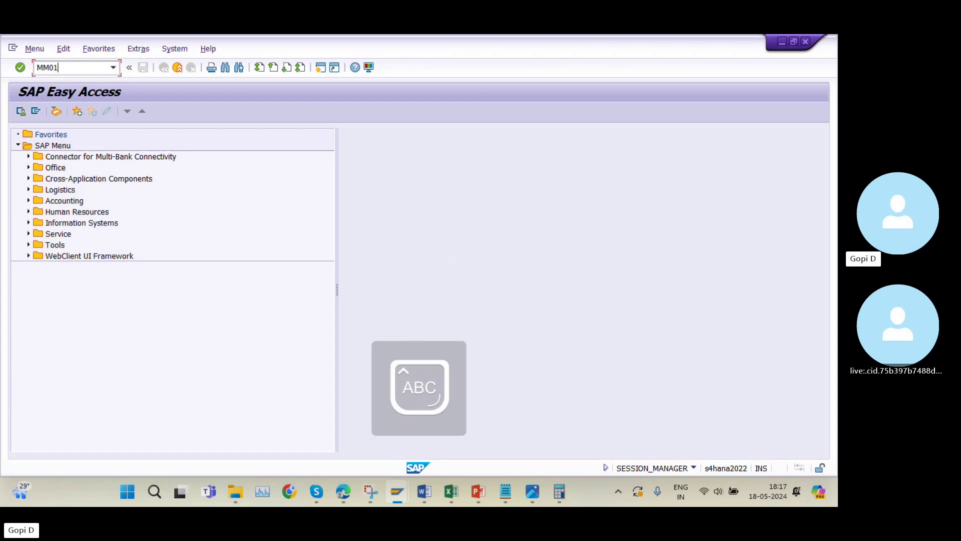
{"action": "key", "text": "Return"}
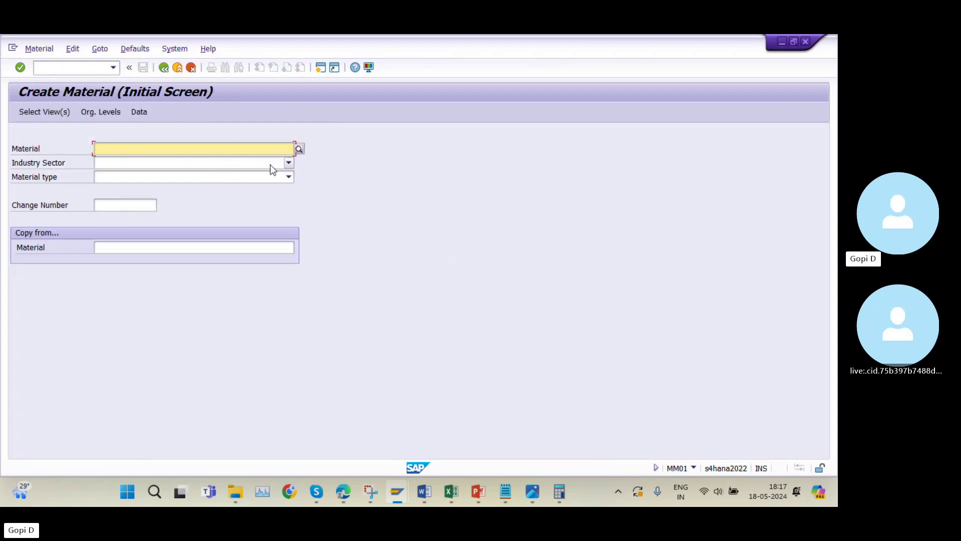
{"action": "left_click", "coordinate": [257, 177]}
{"action": "scroll", "coordinate": [167, 286], "scroll_direction": "down", "scroll_amount": 4}
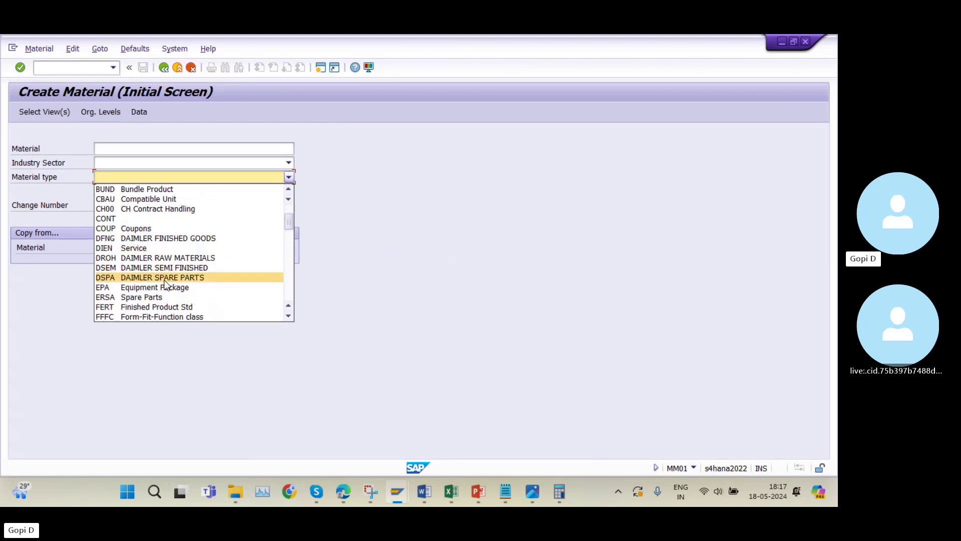
{"action": "scroll", "coordinate": [167, 286], "scroll_direction": "down", "scroll_amount": 5}
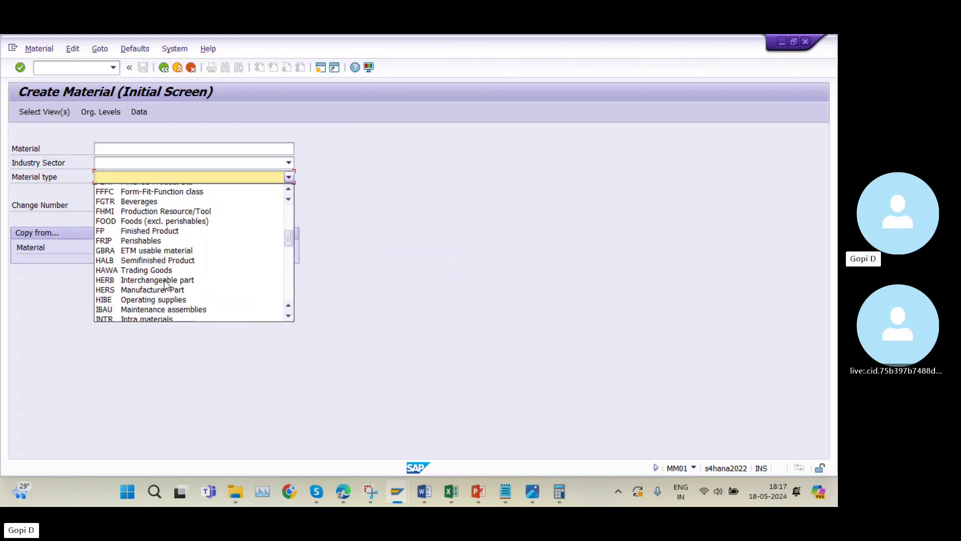
{"action": "scroll", "coordinate": [160, 285], "scroll_direction": "down", "scroll_amount": 5}
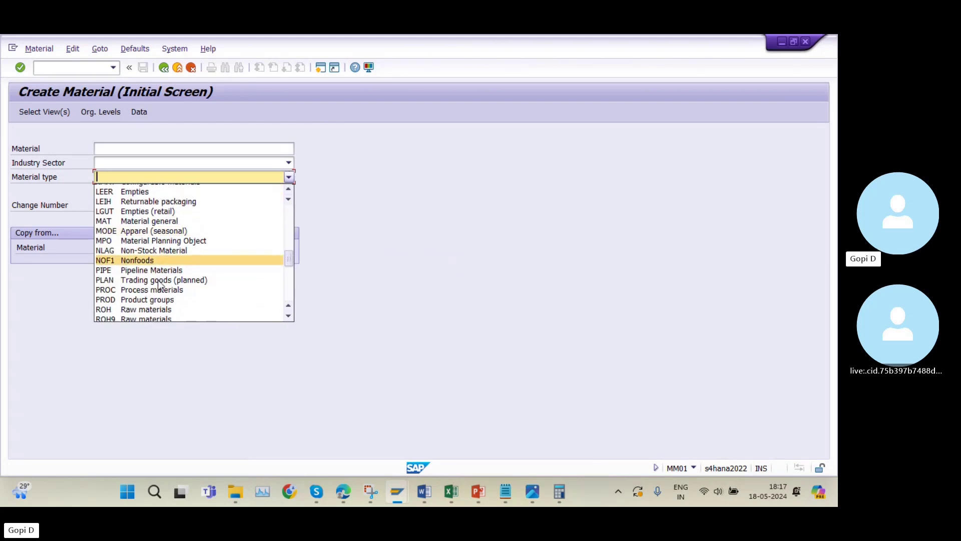
{"action": "left_click", "coordinate": [149, 268]}
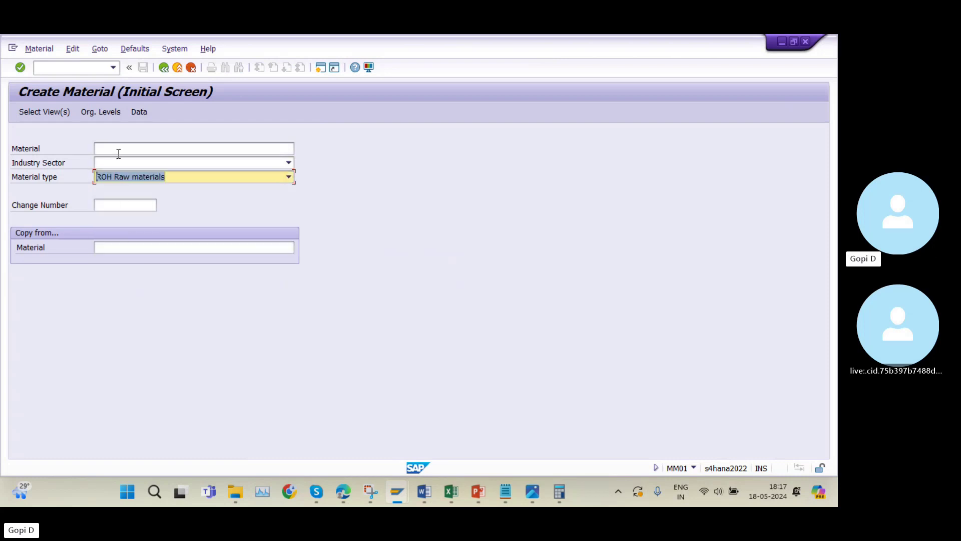
Step: Set industry sector C Chemical industry and copy from material 302
{"action": "left_click", "coordinate": [176, 162]}
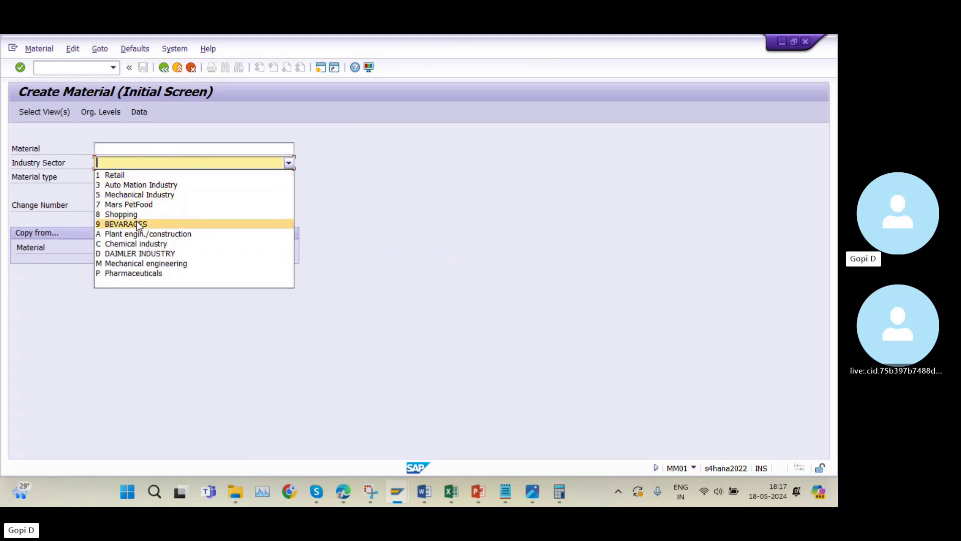
{"action": "left_click", "coordinate": [147, 244]}
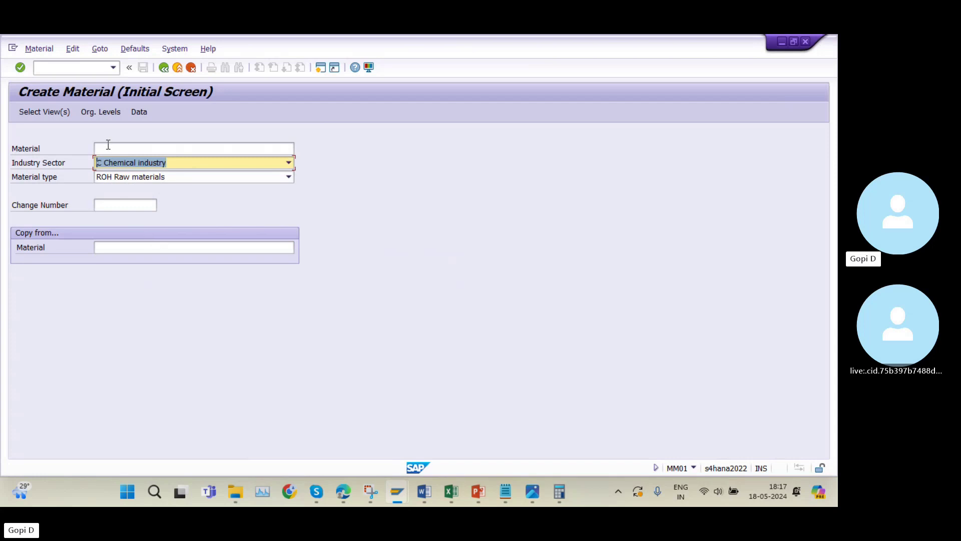
{"action": "left_click", "coordinate": [115, 247]}
{"action": "type", "text": "30"}
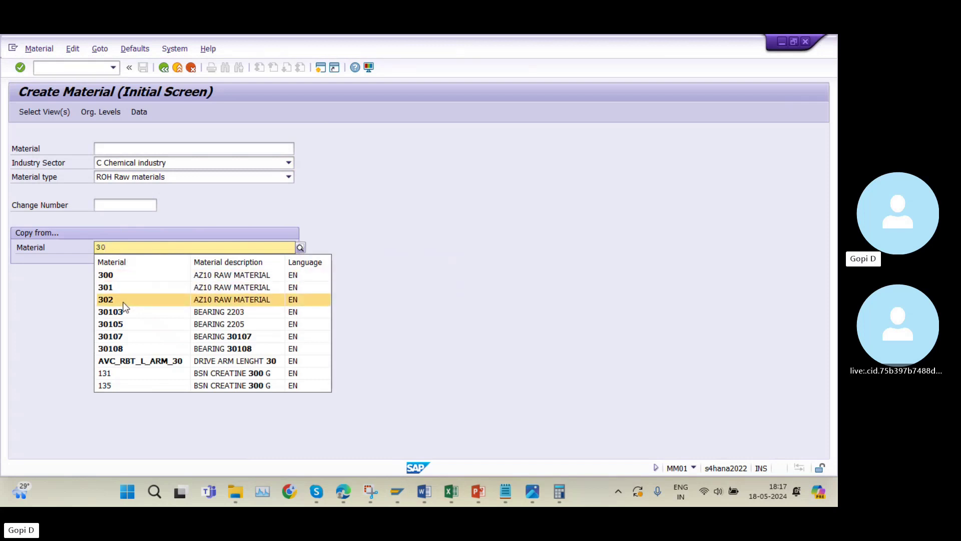
{"action": "left_click", "coordinate": [124, 300]}
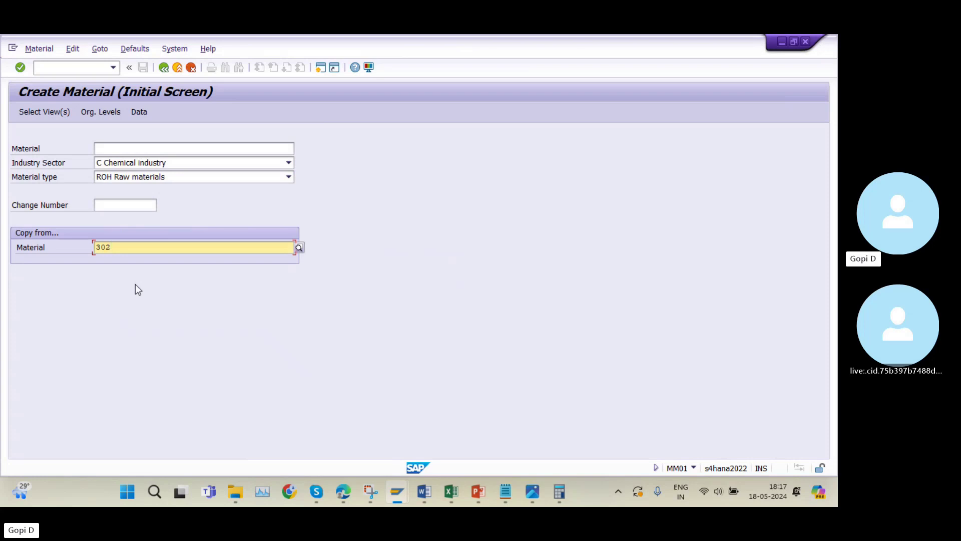
Step: Select the Basic Data 2, Purchasing, Plant Data/Storage 1-2 and Accounting 1-2 views
{"action": "key", "text": "Return"}
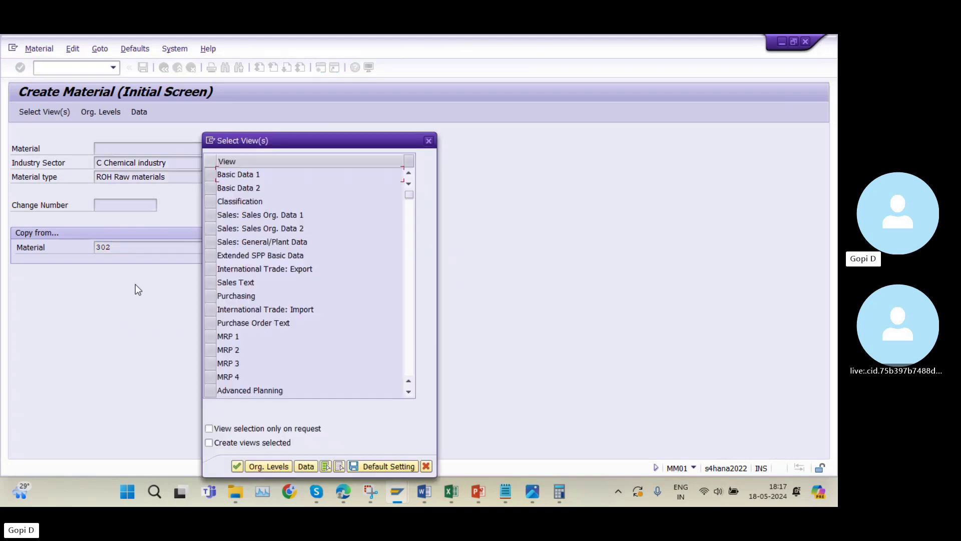
{"action": "left_click", "coordinate": [209, 190]}
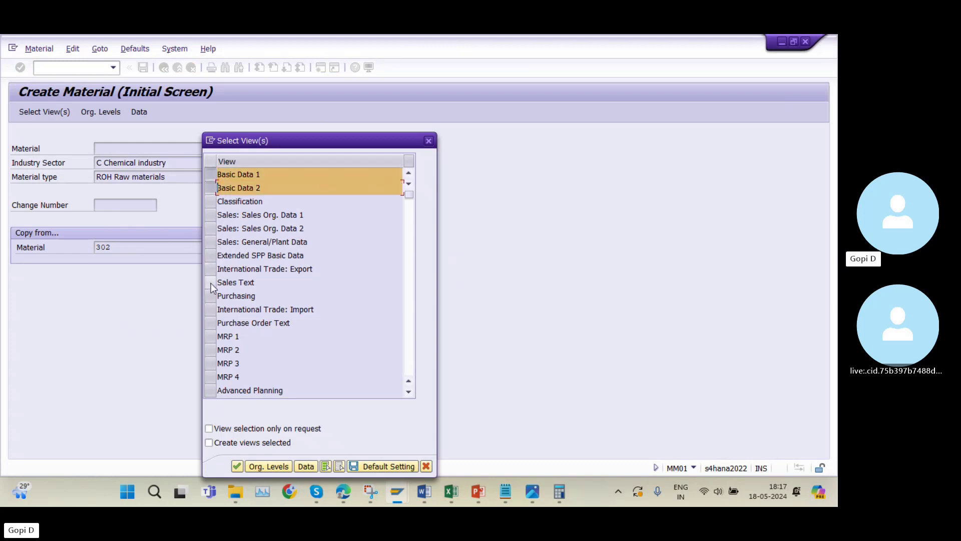
{"action": "left_click", "coordinate": [210, 296]}
{"action": "scroll", "coordinate": [213, 326], "scroll_direction": "down", "scroll_amount": 3}
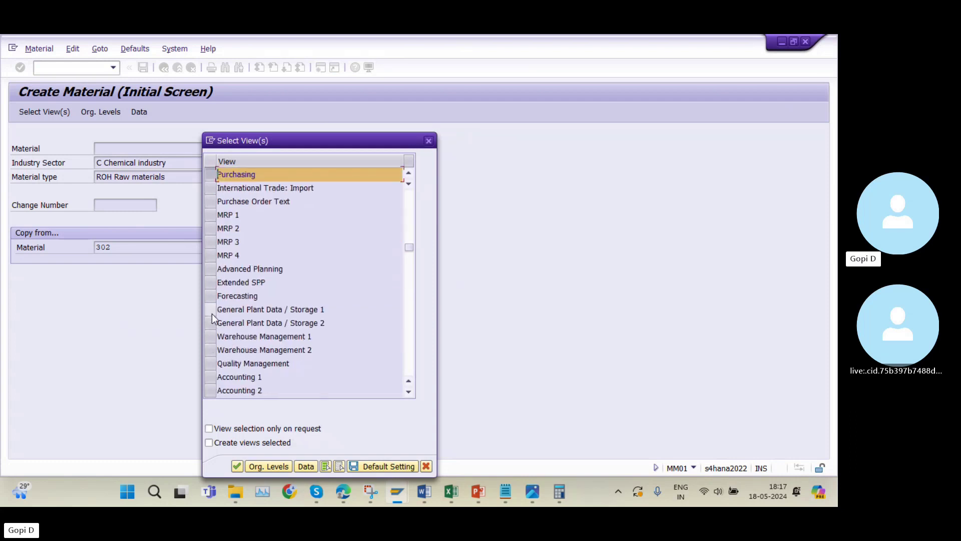
{"action": "left_click", "coordinate": [210, 309]}
{"action": "left_click", "coordinate": [210, 323]}
{"action": "left_click", "coordinate": [210, 377]}
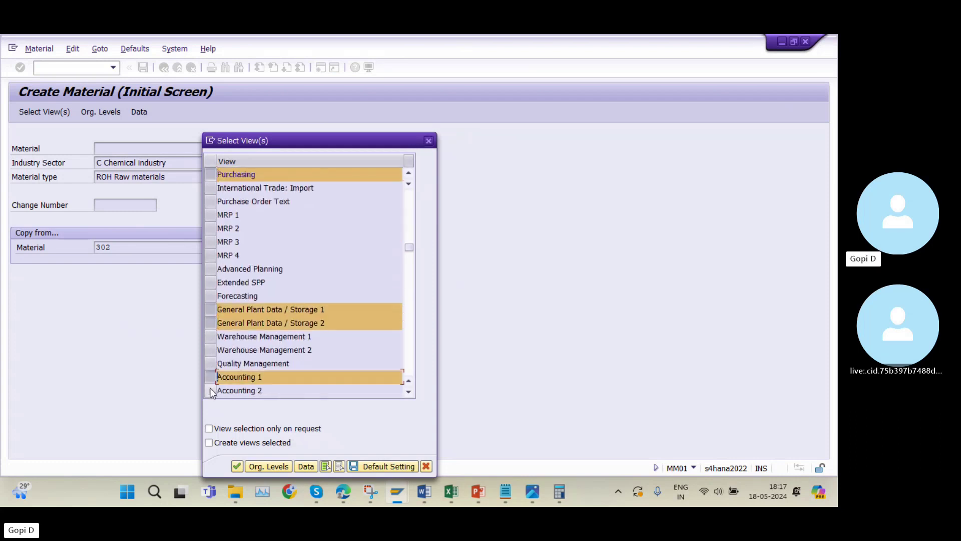
{"action": "left_click", "coordinate": [210, 391]}
Step: Add the Costing 1 and 2 views, confirm the selection, and accept plant AZ10
{"action": "scroll", "coordinate": [258, 357], "scroll_direction": "down", "scroll_amount": 2}
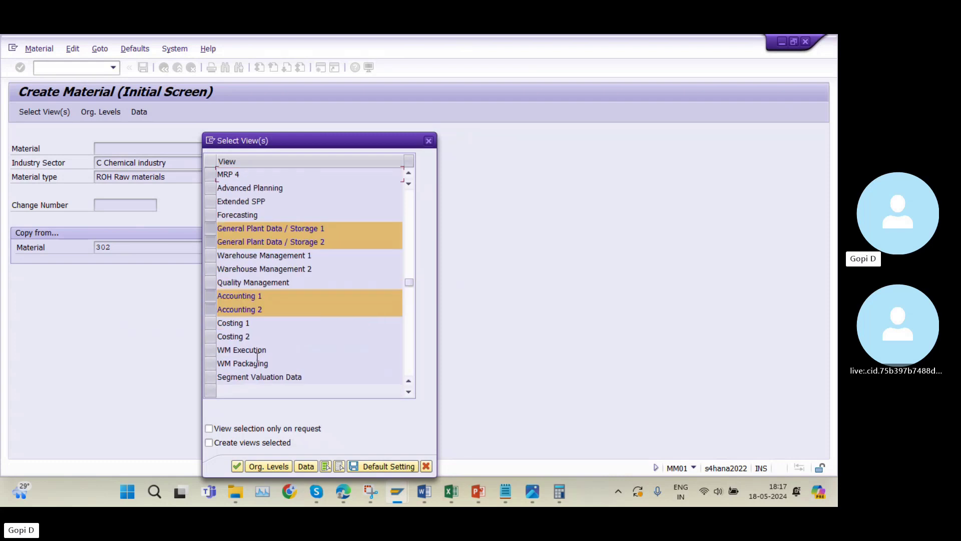
{"action": "left_click", "coordinate": [207, 322]}
{"action": "left_click", "coordinate": [207, 336]}
{"action": "scroll", "coordinate": [300, 321], "scroll_direction": "up", "scroll_amount": 5}
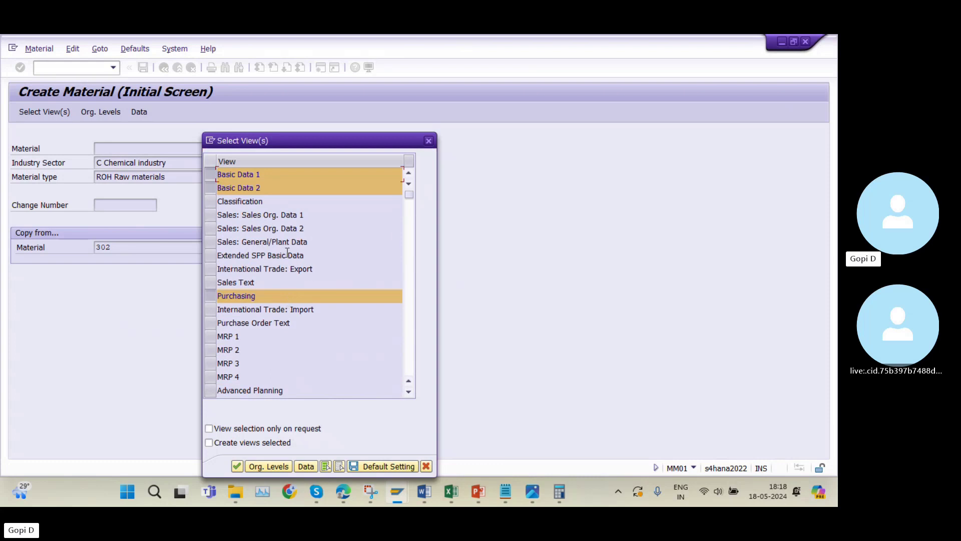
{"action": "left_click", "coordinate": [236, 466]}
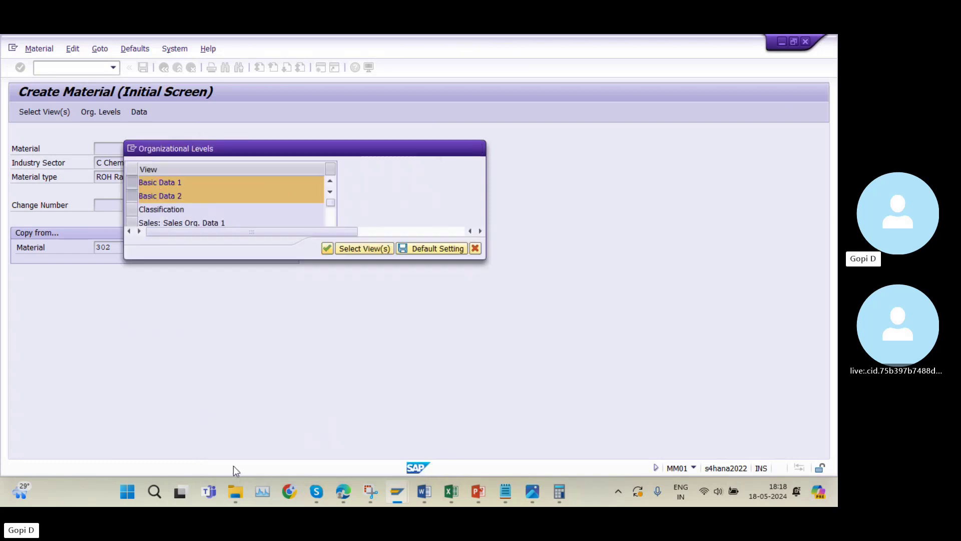
{"action": "left_click", "coordinate": [326, 249]}
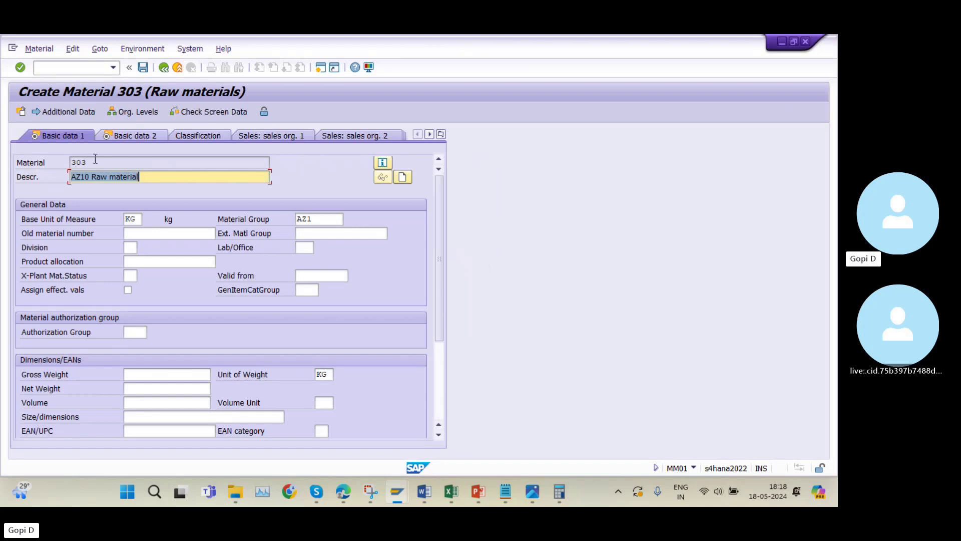
Step: Review the Basic data 1 view with description AZ10 Raw material
{"action": "left_click", "coordinate": [154, 177]}
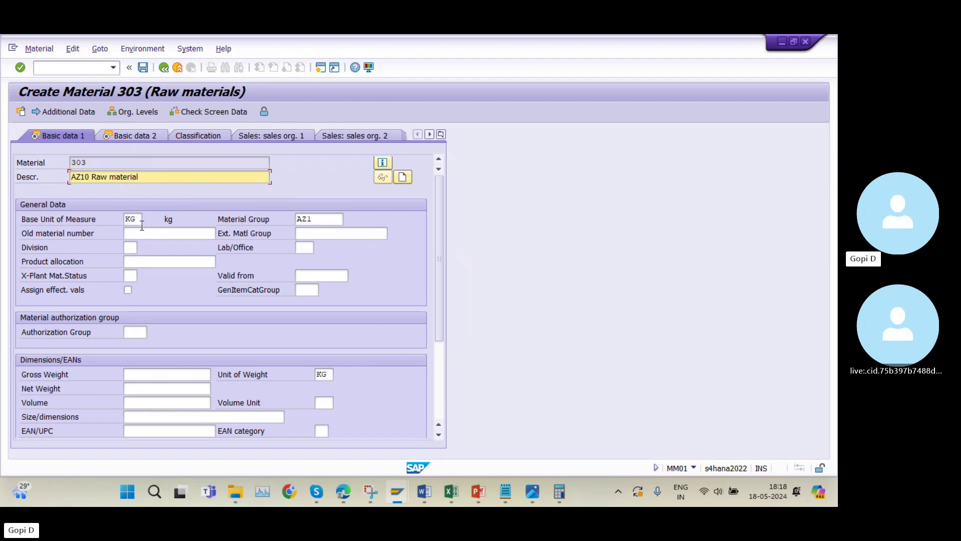
{"action": "scroll", "coordinate": [277, 317], "scroll_direction": "down", "scroll_amount": 3}
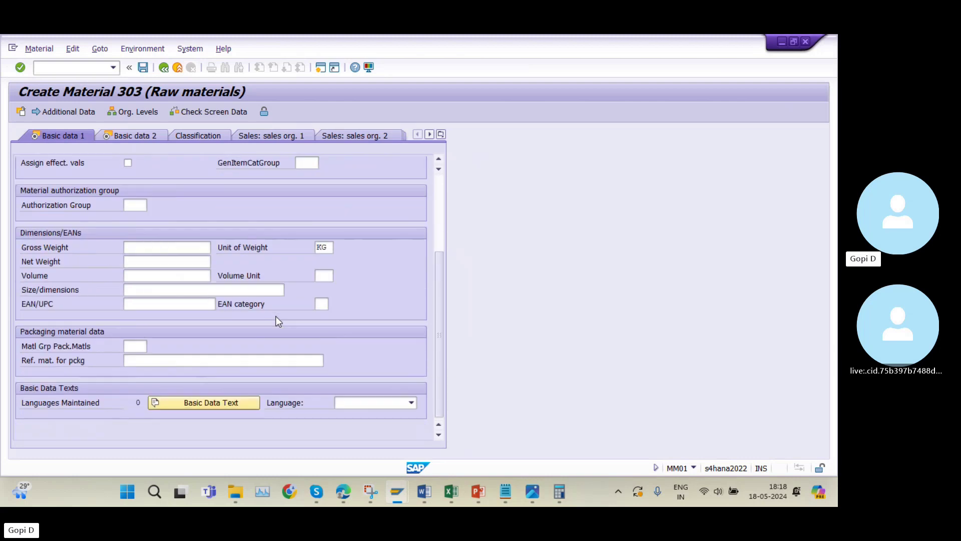
{"action": "scroll", "coordinate": [248, 218], "scroll_direction": "up", "scroll_amount": 3}
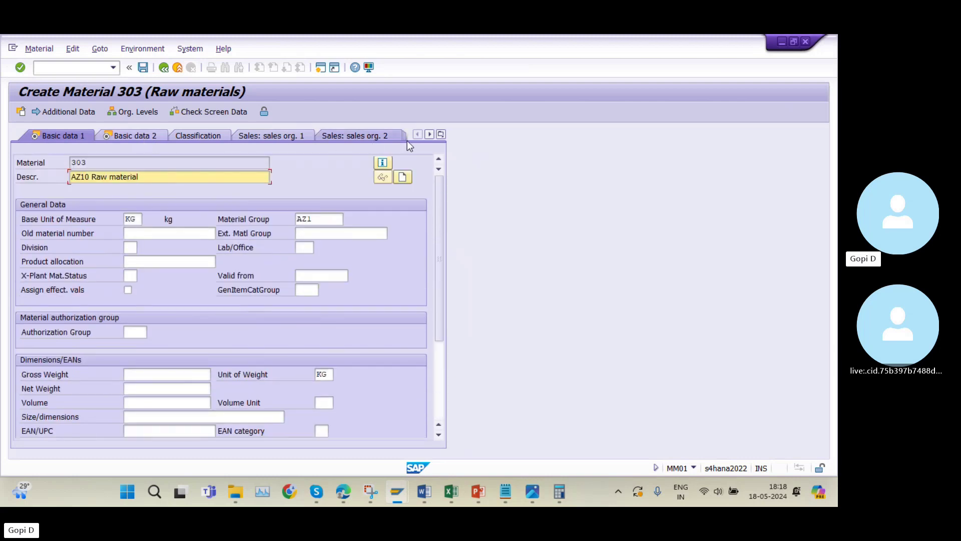
Step: Check the Basic data 2 view and scroll the tab strip toward later views
{"action": "left_click", "coordinate": [130, 135]}
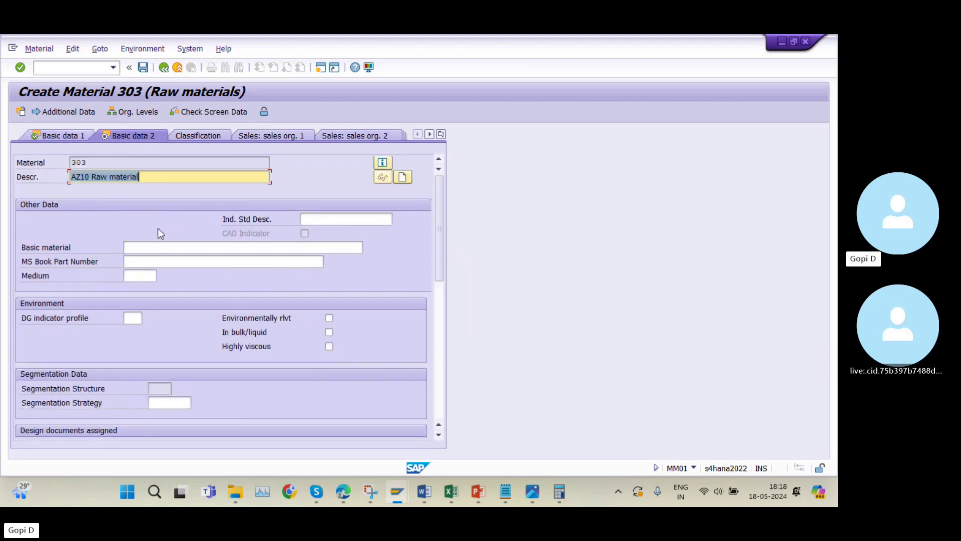
{"action": "scroll", "coordinate": [233, 322], "scroll_direction": "down", "scroll_amount": 3}
{"action": "scroll", "coordinate": [233, 322], "scroll_direction": "down", "scroll_amount": 2}
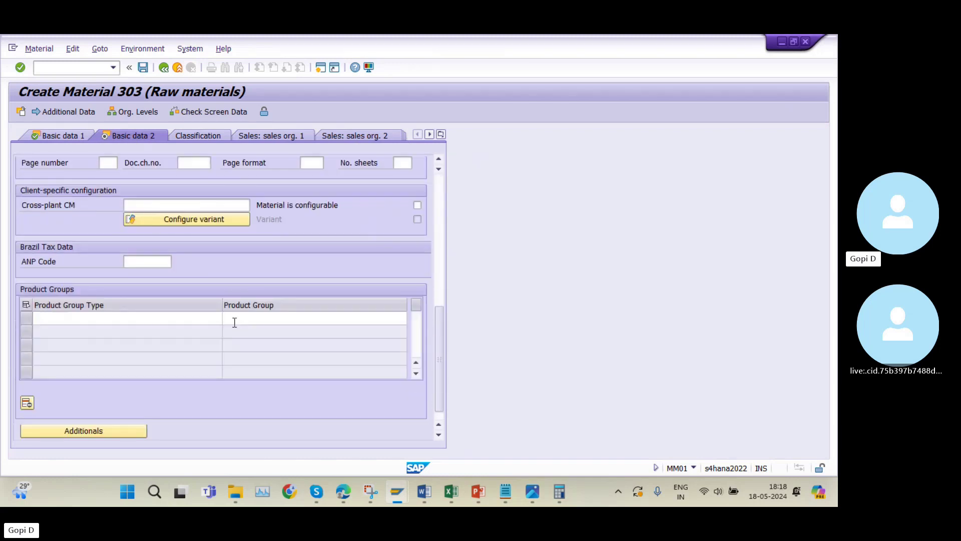
{"action": "scroll", "coordinate": [233, 322], "scroll_direction": "up", "scroll_amount": 5}
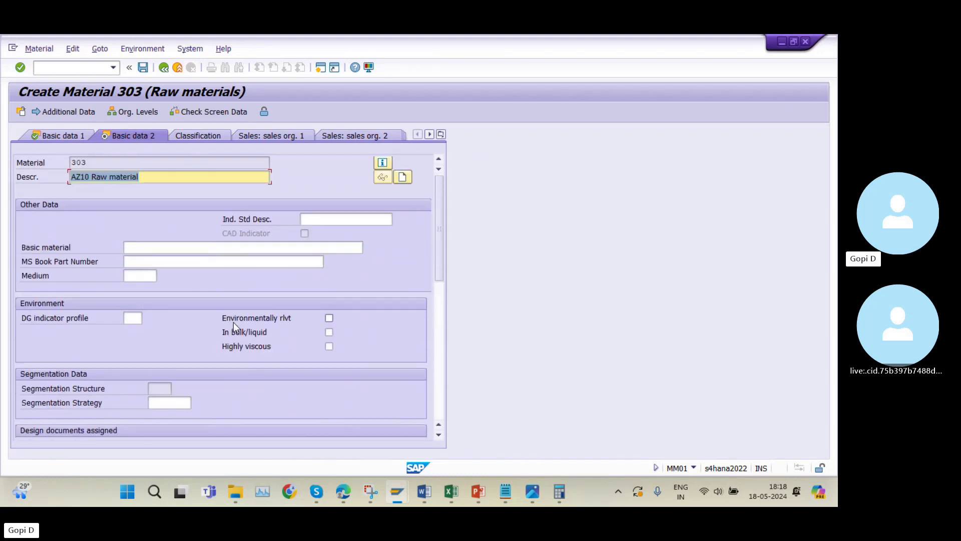
{"action": "left_click", "coordinate": [430, 134]}
{"action": "left_click", "coordinate": [430, 134]}
{"action": "left_click", "coordinate": [430, 134]}
{"action": "left_click", "coordinate": [429, 134]}
{"action": "left_click", "coordinate": [429, 134]}
{"action": "left_click", "coordinate": [429, 134]}
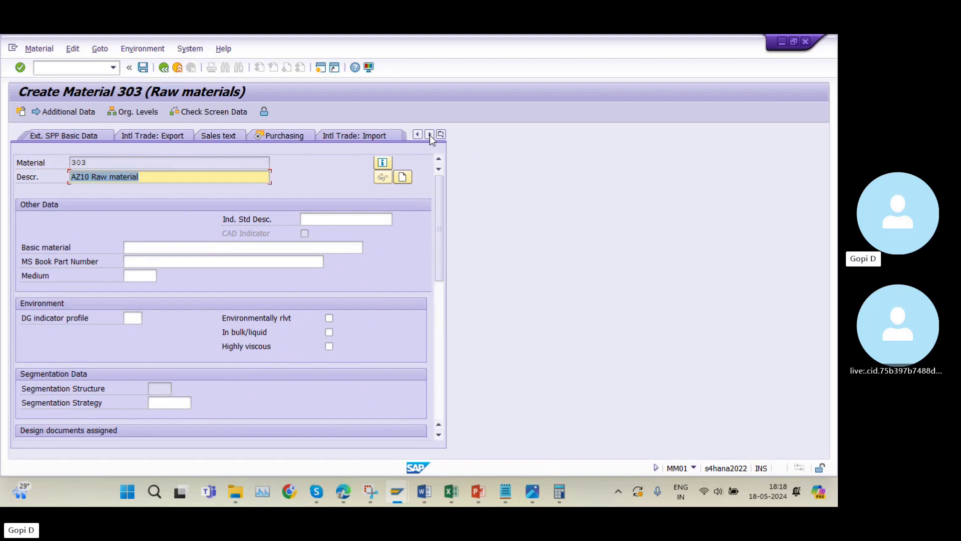
{"action": "left_click", "coordinate": [429, 134]}
Step: Set Purchasing Group AZ1 on the Purchasing view from the value list
{"action": "left_click", "coordinate": [203, 135]}
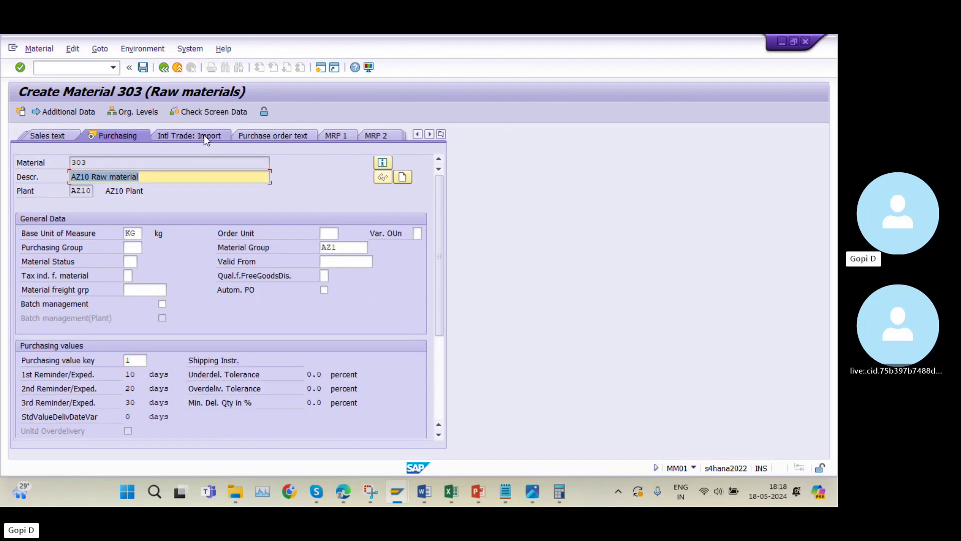
{"action": "left_click", "coordinate": [138, 249]}
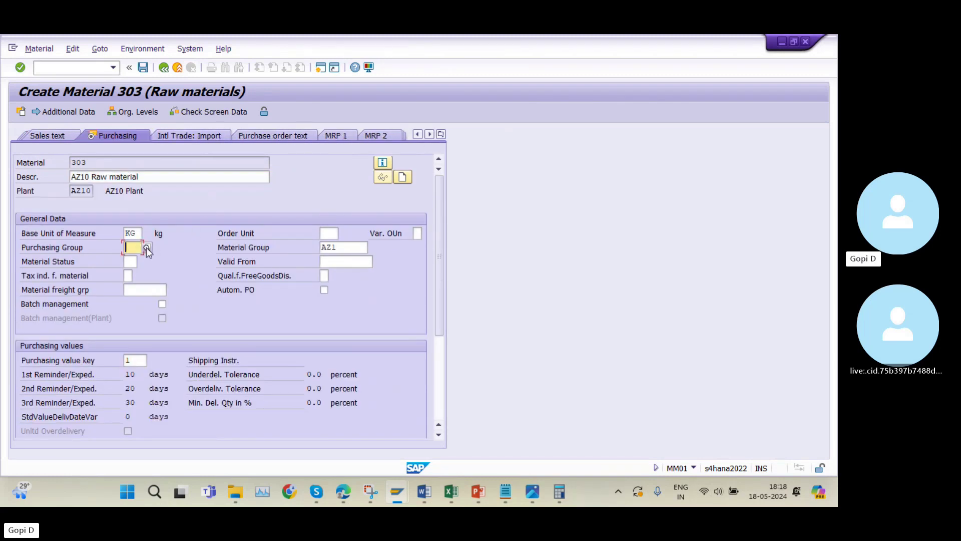
{"action": "left_click", "coordinate": [146, 247]}
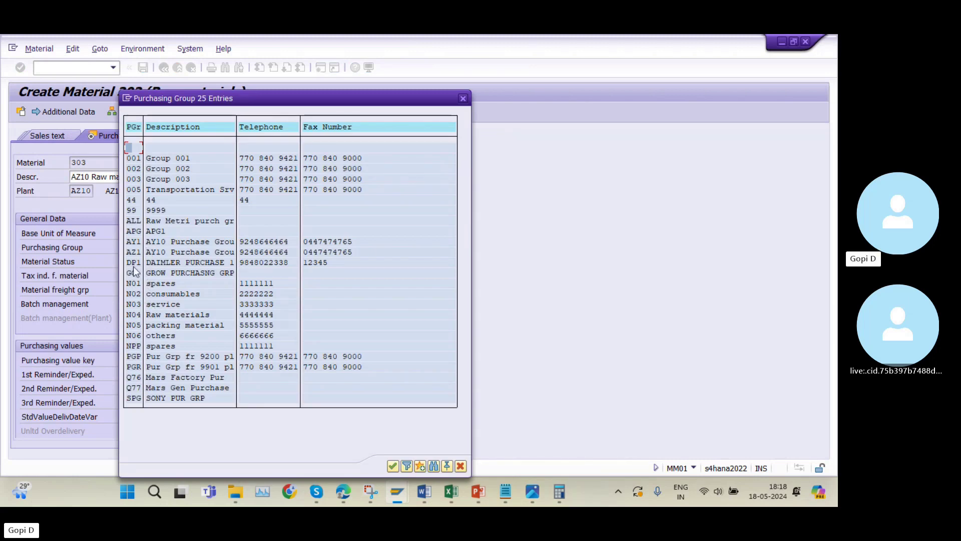
{"action": "double_click", "coordinate": [137, 252]}
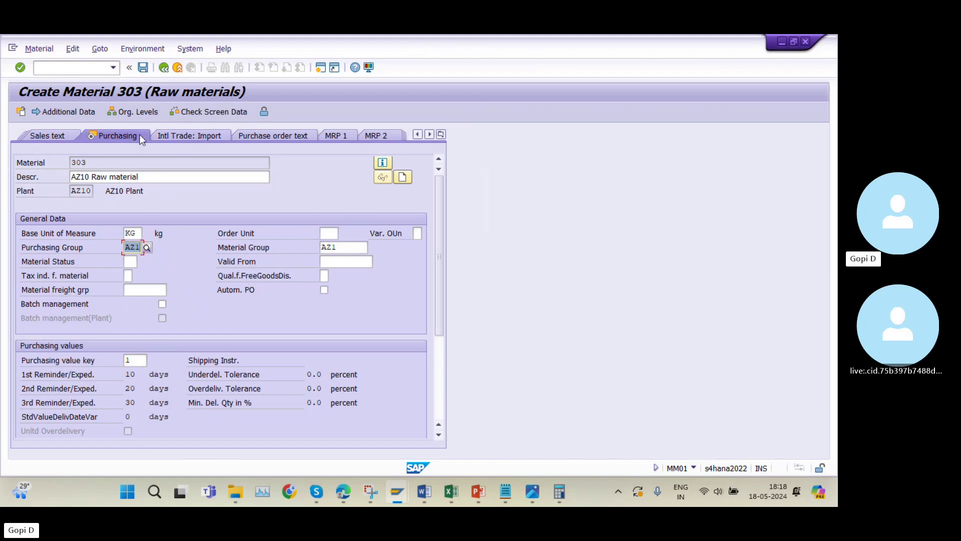
Step: Validate the Purchasing view entries and accept the warning to move on to plant data
{"action": "left_click", "coordinate": [429, 134]}
{"action": "left_click", "coordinate": [429, 135]}
{"action": "left_click", "coordinate": [429, 134]}
{"action": "left_click", "coordinate": [429, 134]}
{"action": "left_click", "coordinate": [429, 135]}
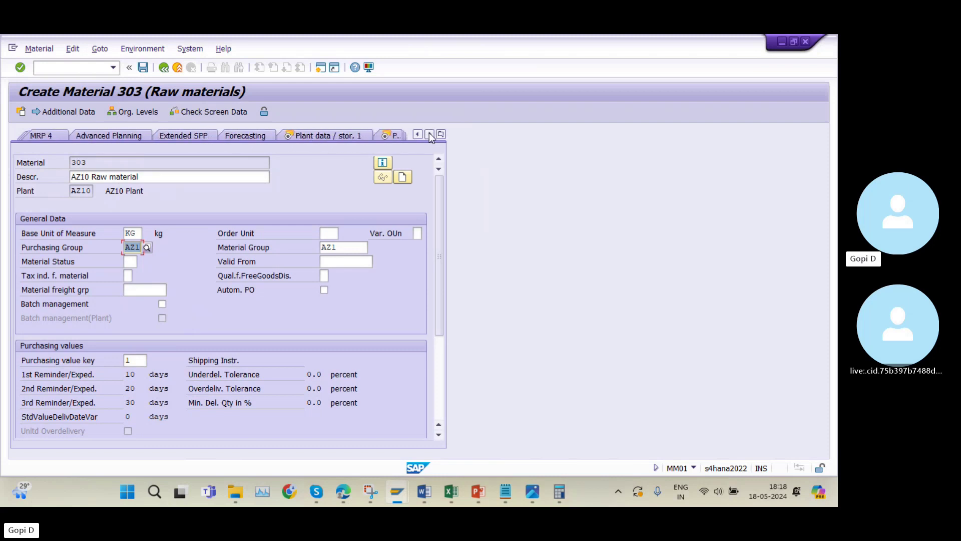
{"action": "left_click", "coordinate": [429, 134]}
{"action": "left_click", "coordinate": [429, 134]}
{"action": "left_click", "coordinate": [429, 134]}
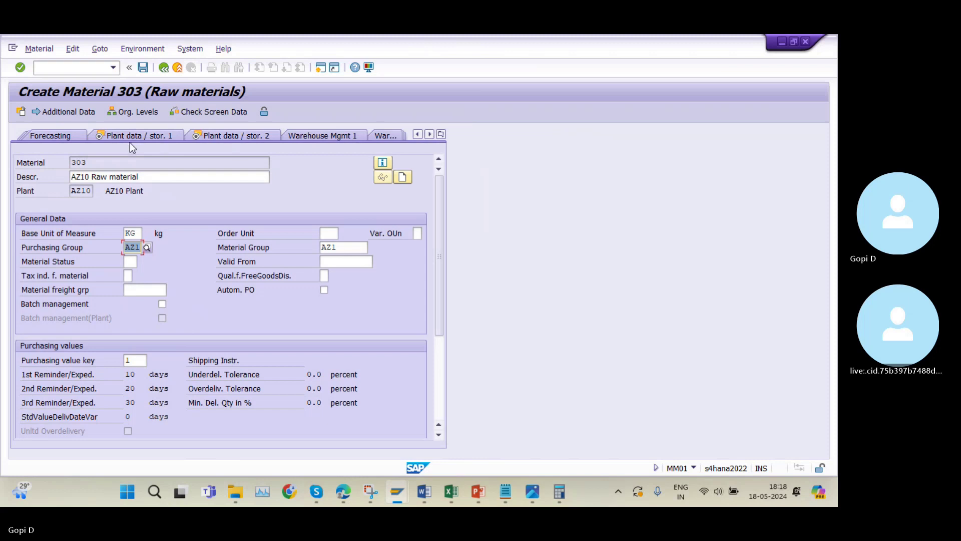
{"action": "key", "text": "Return"}
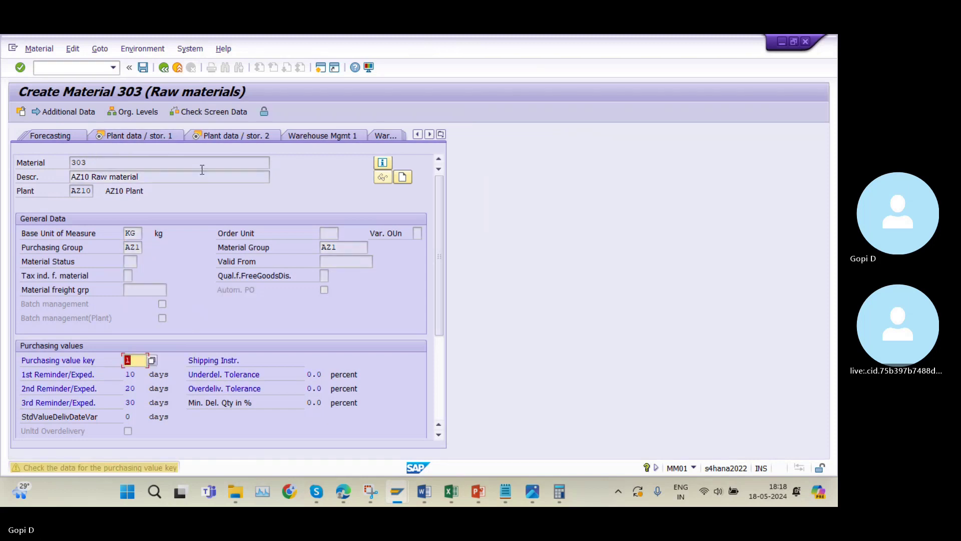
{"action": "key", "text": "Return"}
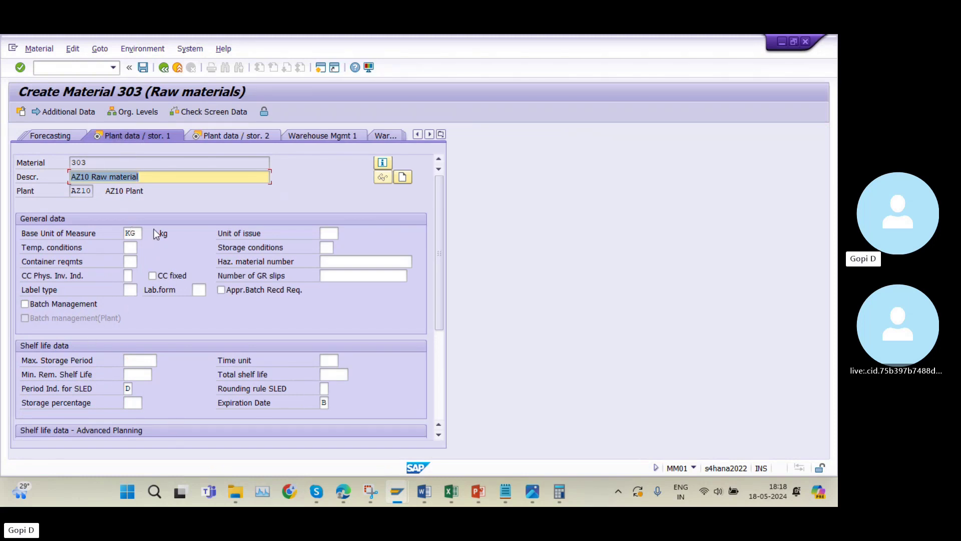
Step: On the Accounting 1 view, fill Valuation Class 3000 from the input history
{"action": "left_click", "coordinate": [429, 134]}
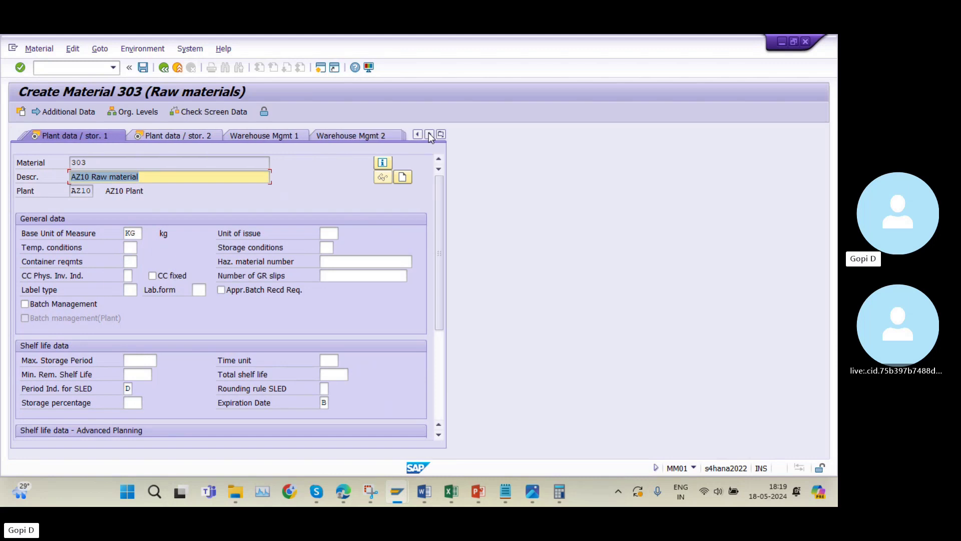
{"action": "left_click", "coordinate": [429, 135]}
{"action": "left_click", "coordinate": [429, 134]}
{"action": "left_click", "coordinate": [429, 134]}
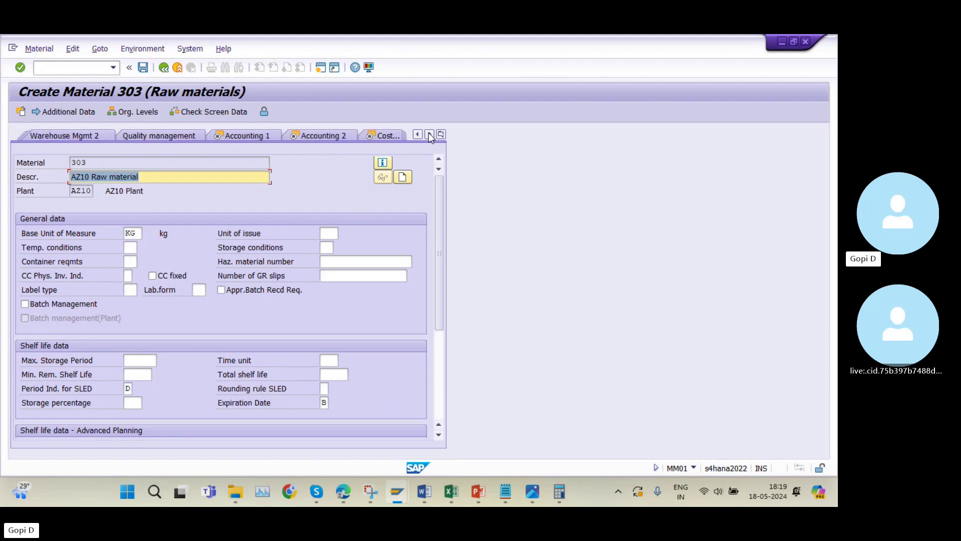
{"action": "left_click", "coordinate": [247, 136]}
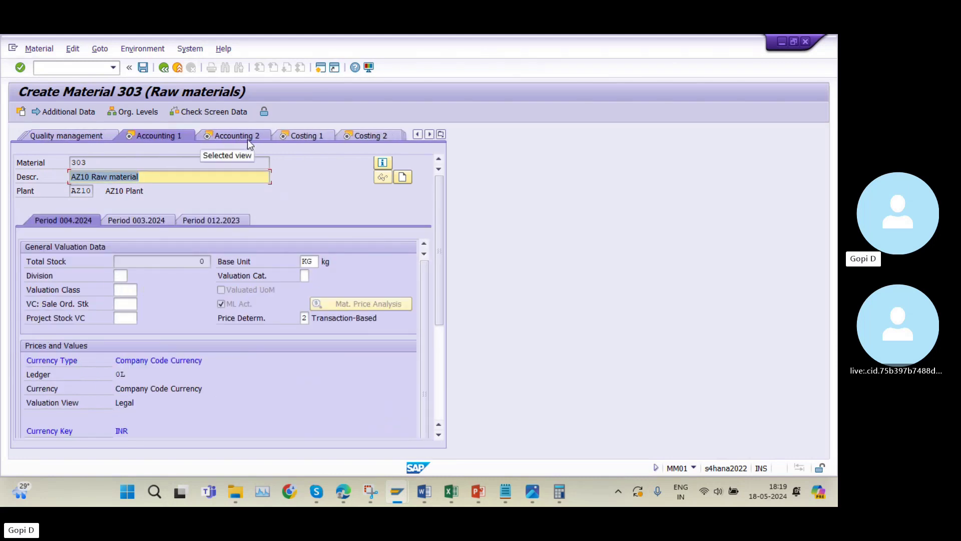
{"action": "left_click", "coordinate": [131, 289]}
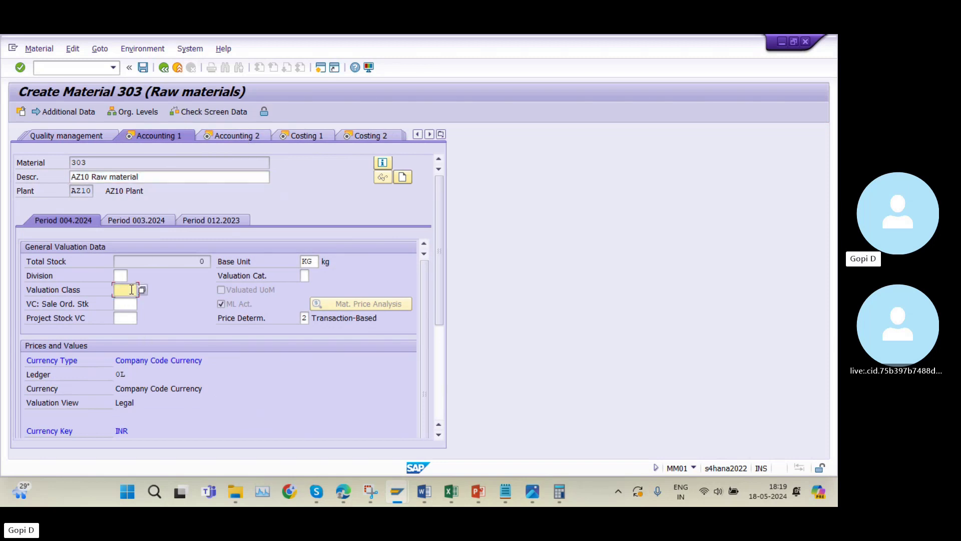
{"action": "left_click", "coordinate": [131, 289]}
{"action": "mouse_move", "coordinate": [397, 492]}
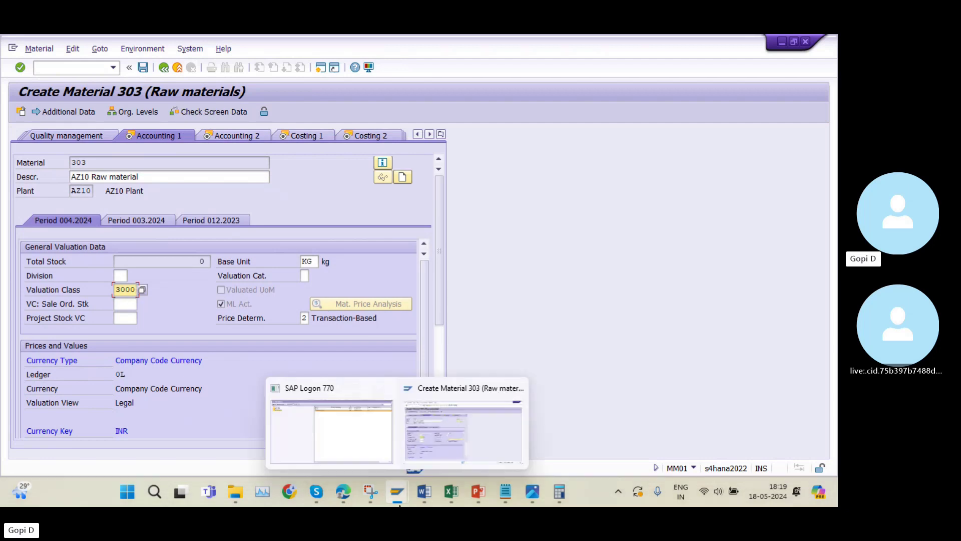
{"action": "left_click", "coordinate": [474, 425]}
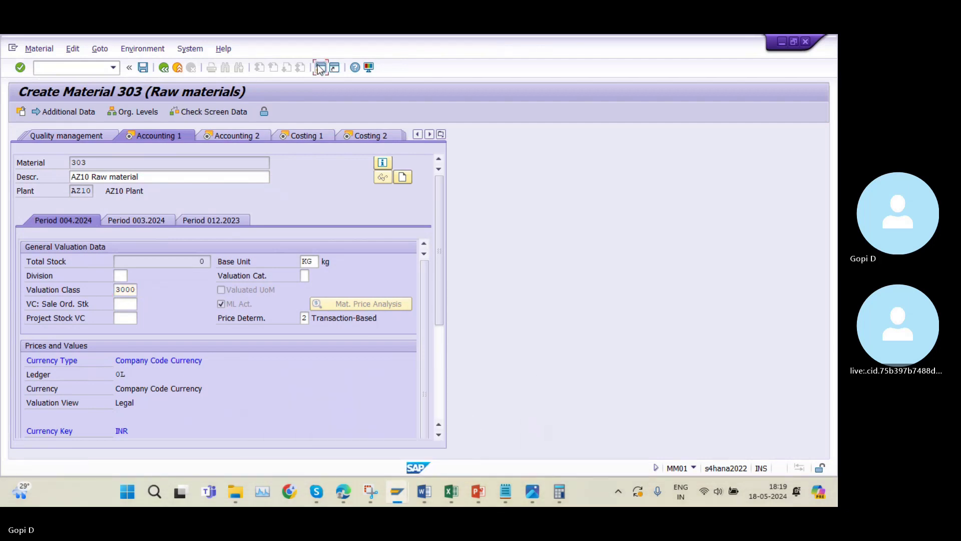
Step: Leave material creation with /n and start transaction OBYC
{"action": "left_click", "coordinate": [80, 68]}
{"action": "type", "text": "/n"}
{"action": "key", "text": "Return"}
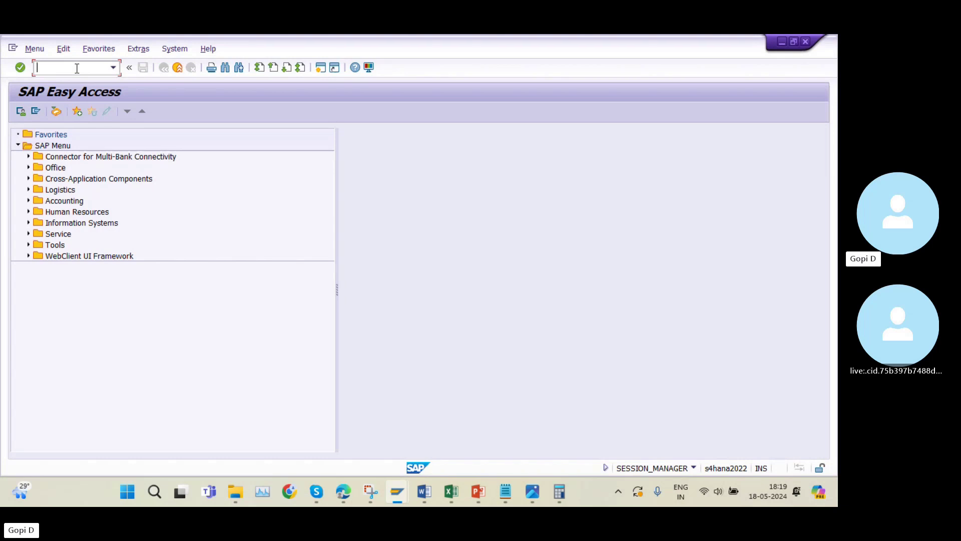
{"action": "key", "text": "Caps_Lock"}
{"action": "type", "text": "O"}
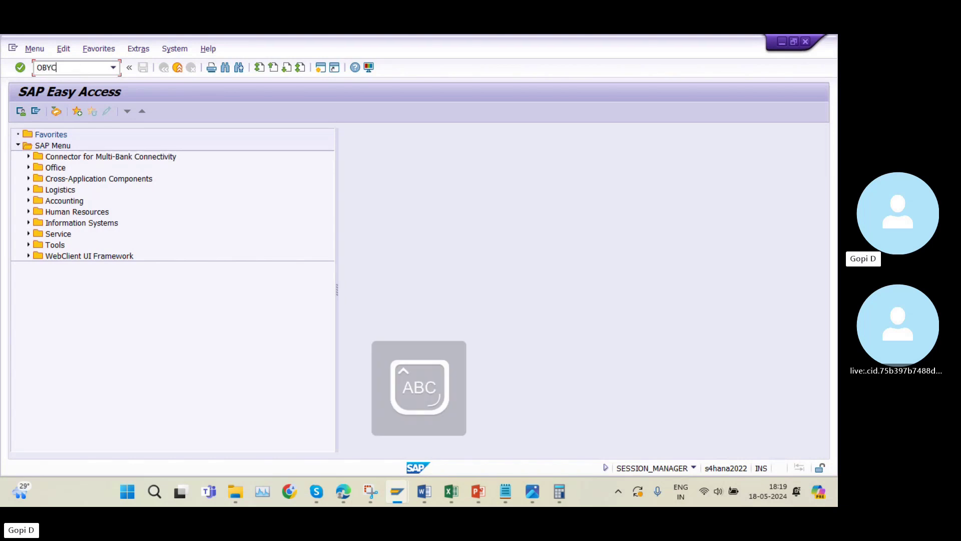
{"action": "type", "text": "BYC"}
{"action": "key", "text": "Return"}
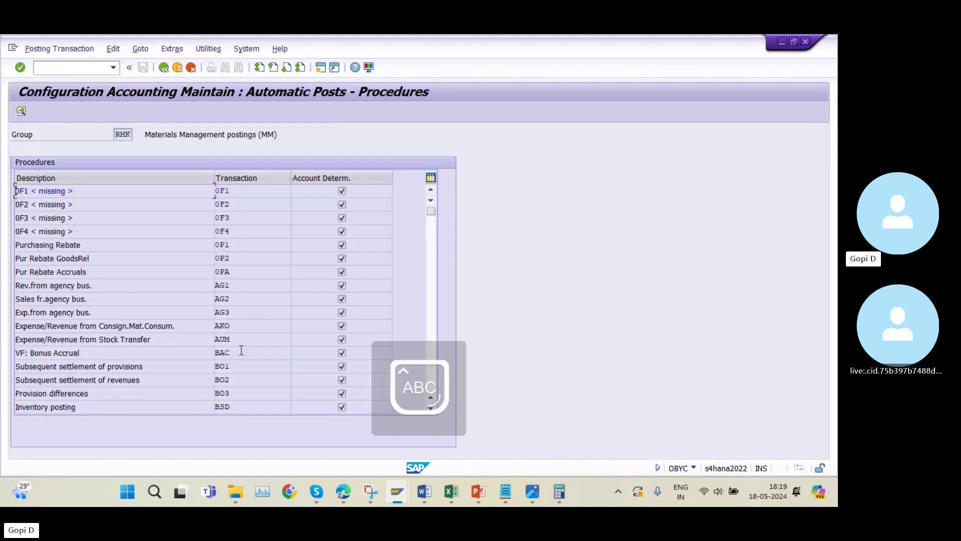
Step: Open the BSX inventory posting account settings for chart of accounts AZ10
{"action": "scroll", "coordinate": [249, 341], "scroll_direction": "down", "scroll_amount": 2}
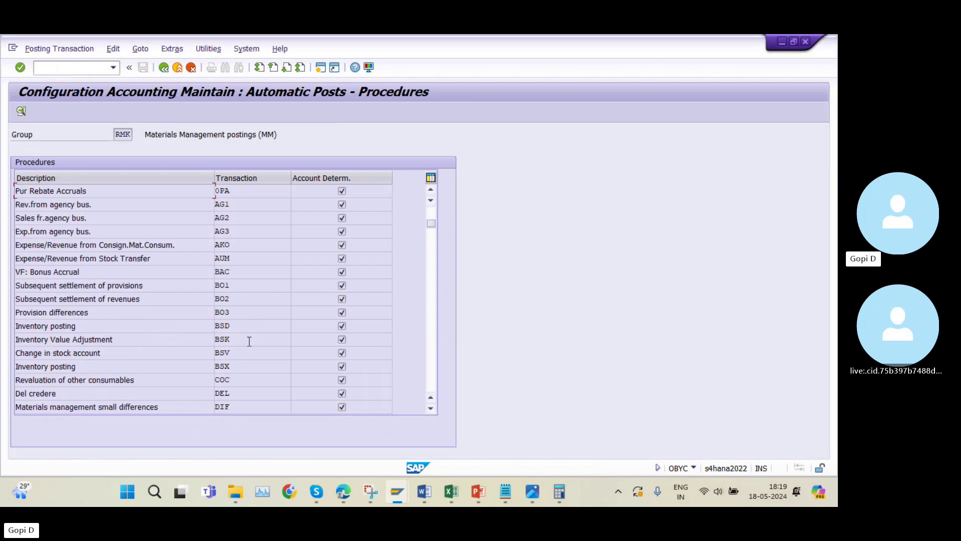
{"action": "double_click", "coordinate": [239, 365]}
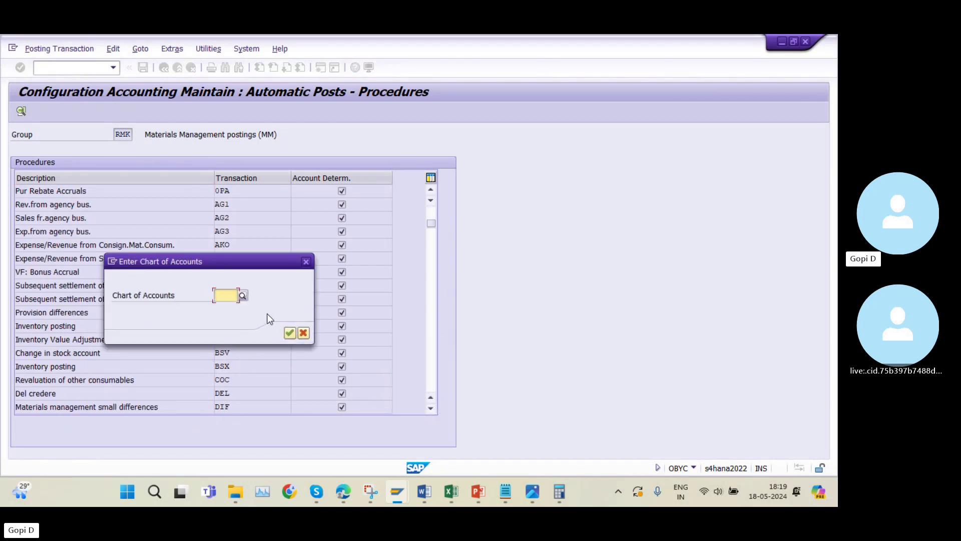
{"action": "type", "text": "AZ10"}
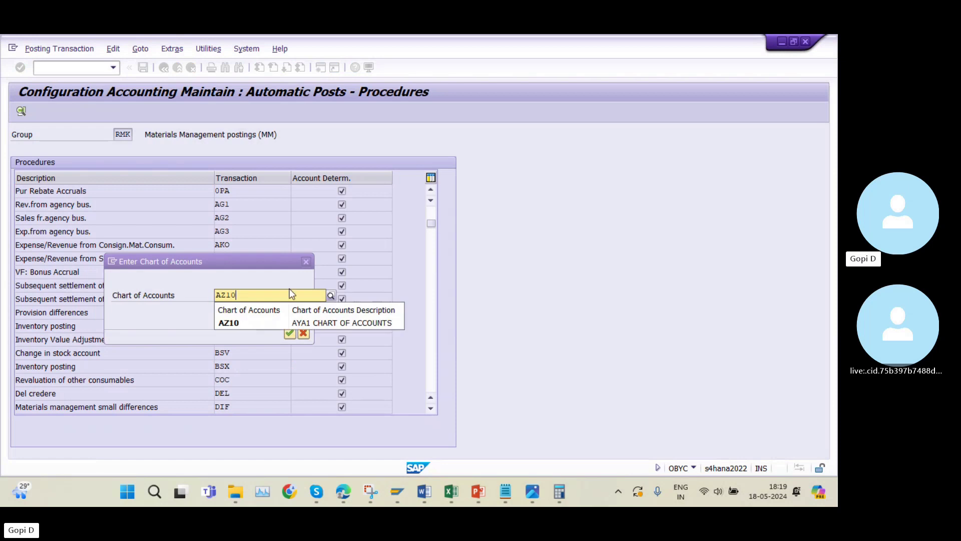
{"action": "left_click", "coordinate": [253, 323]}
{"action": "left_click", "coordinate": [289, 334]}
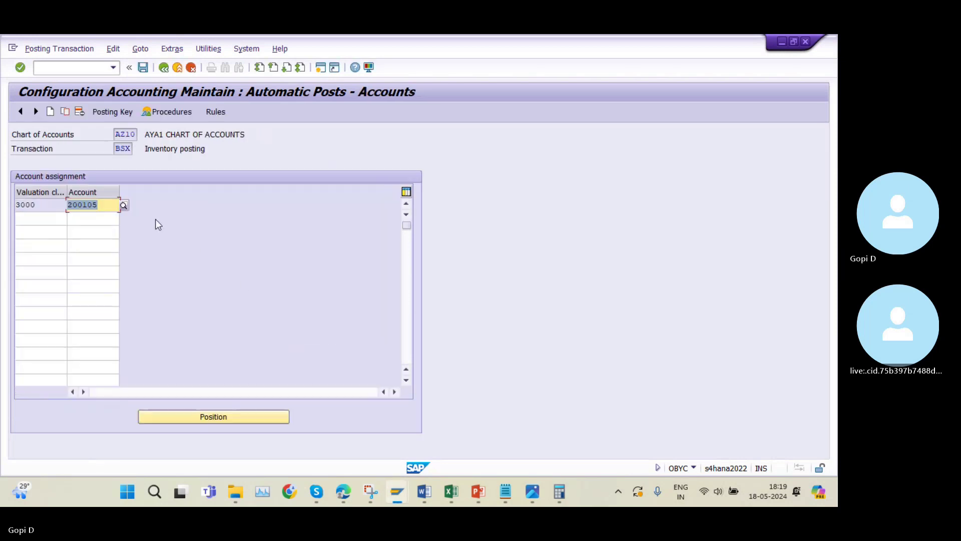
{"action": "left_click", "coordinate": [124, 205]}
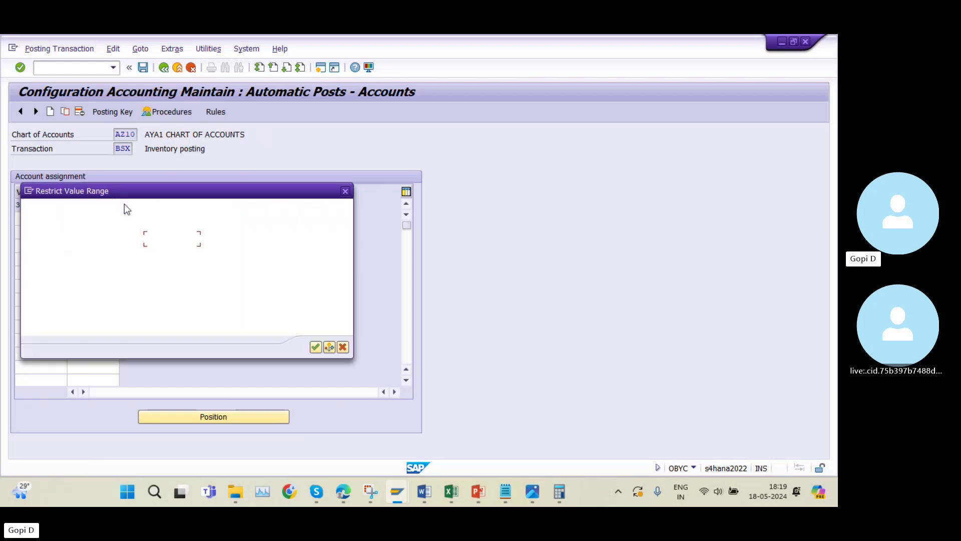
{"action": "left_click", "coordinate": [315, 347]}
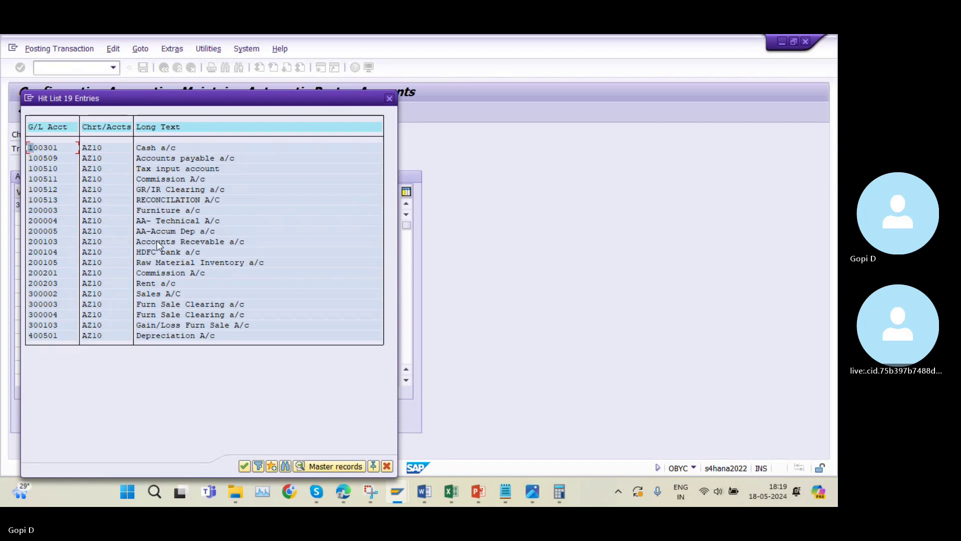
{"action": "left_click", "coordinate": [154, 264]}
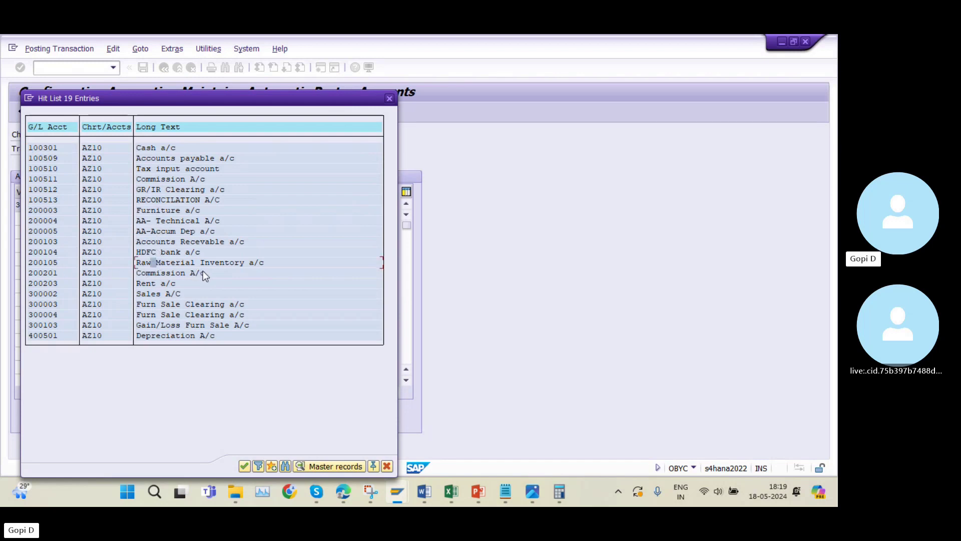
{"action": "key", "text": "Return"}
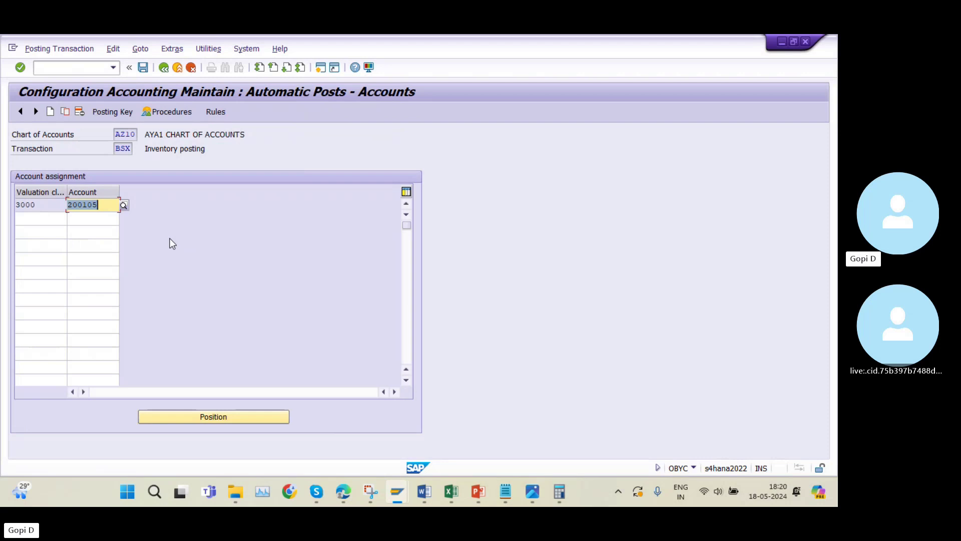
Step: Return to the procedures list and open the WRX GR/IR clearing account settings
{"action": "left_click", "coordinate": [163, 68]}
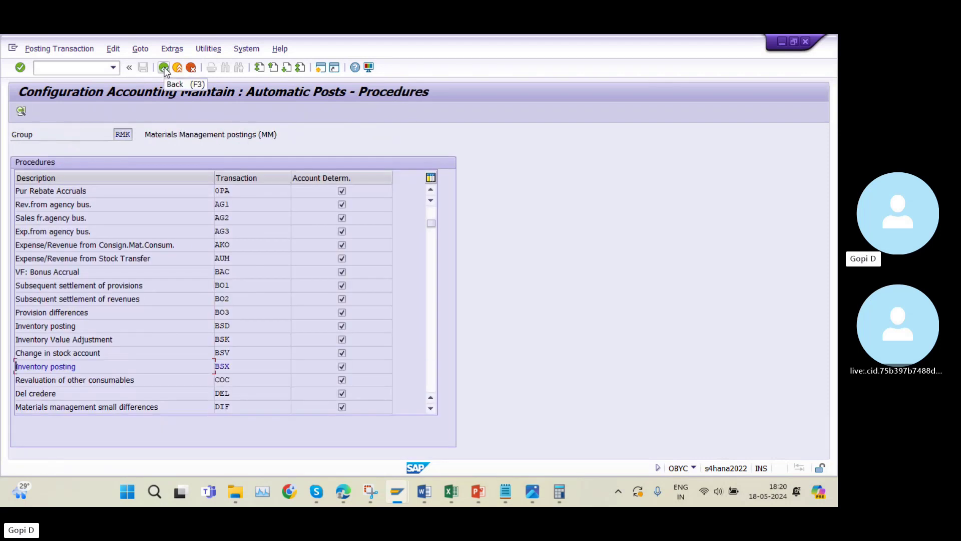
{"action": "scroll", "coordinate": [236, 344], "scroll_direction": "down", "scroll_amount": 4}
{"action": "scroll", "coordinate": [235, 344], "scroll_direction": "down", "scroll_amount": 12}
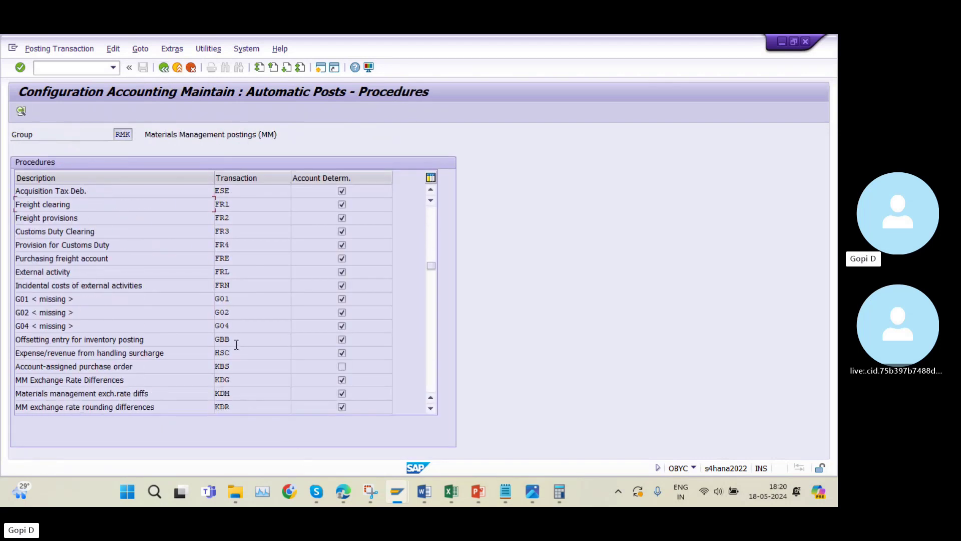
{"action": "scroll", "coordinate": [235, 344], "scroll_direction": "down", "scroll_amount": 6}
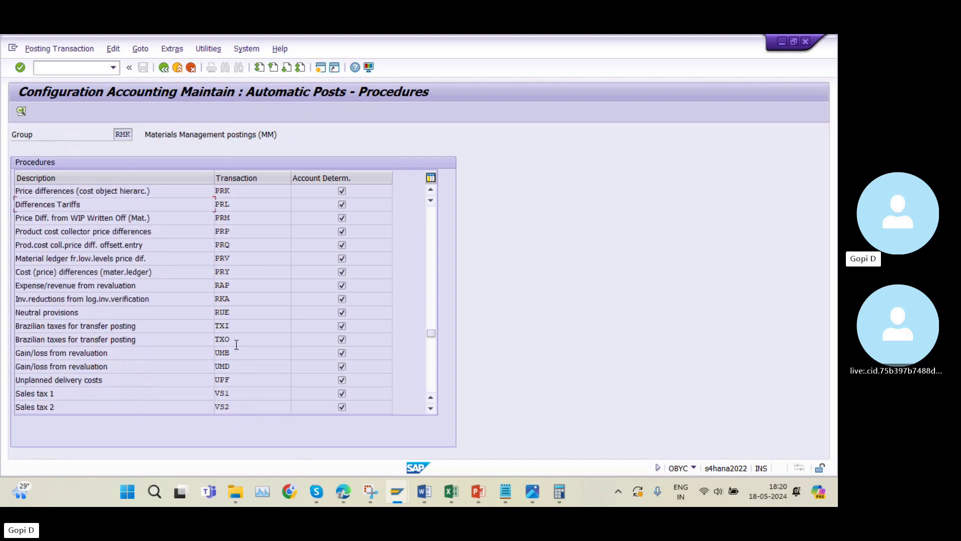
{"action": "scroll", "coordinate": [234, 380], "scroll_direction": "down", "scroll_amount": 2}
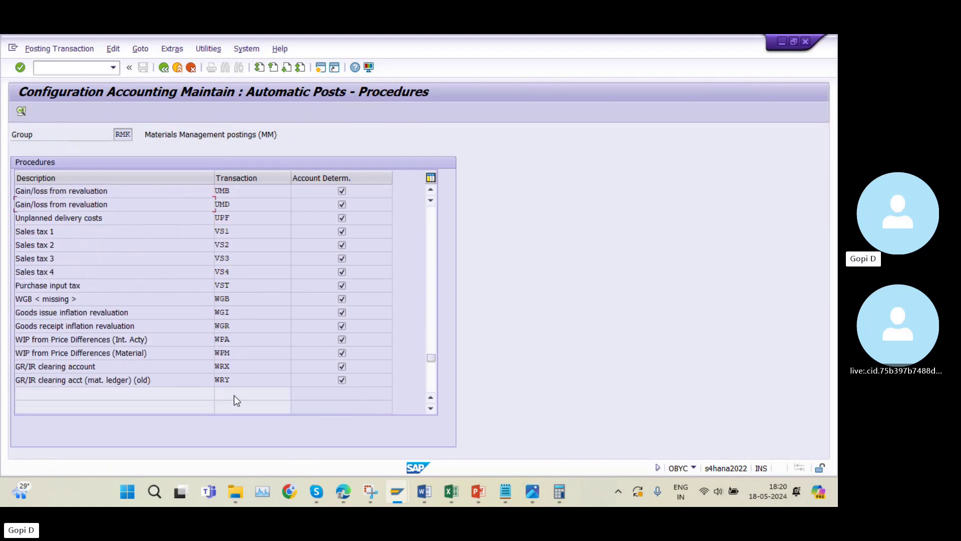
{"action": "double_click", "coordinate": [236, 366]}
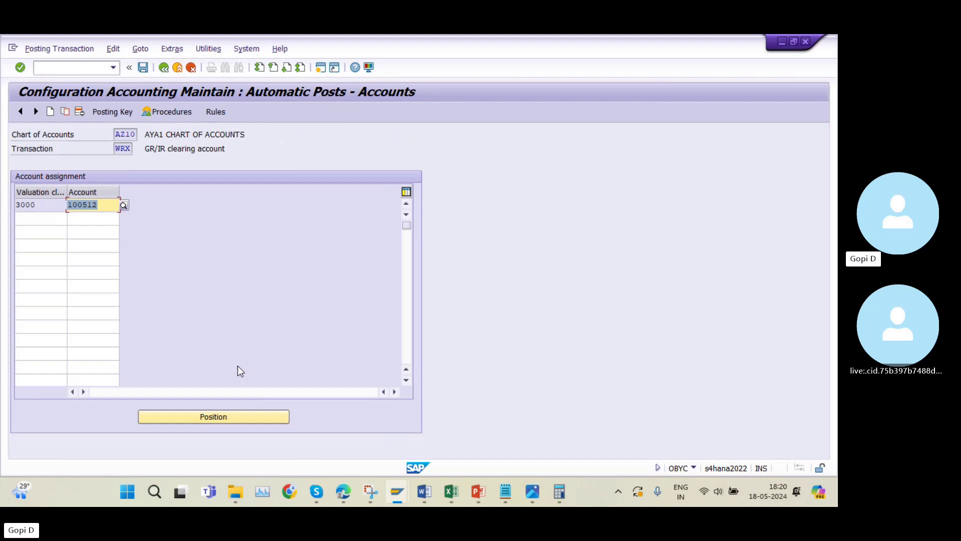
Step: Assign G/L account 100512 (GR/IR Clearing) to WRX from the chart AZ10 account list, then go back
{"action": "left_click", "coordinate": [126, 205]}
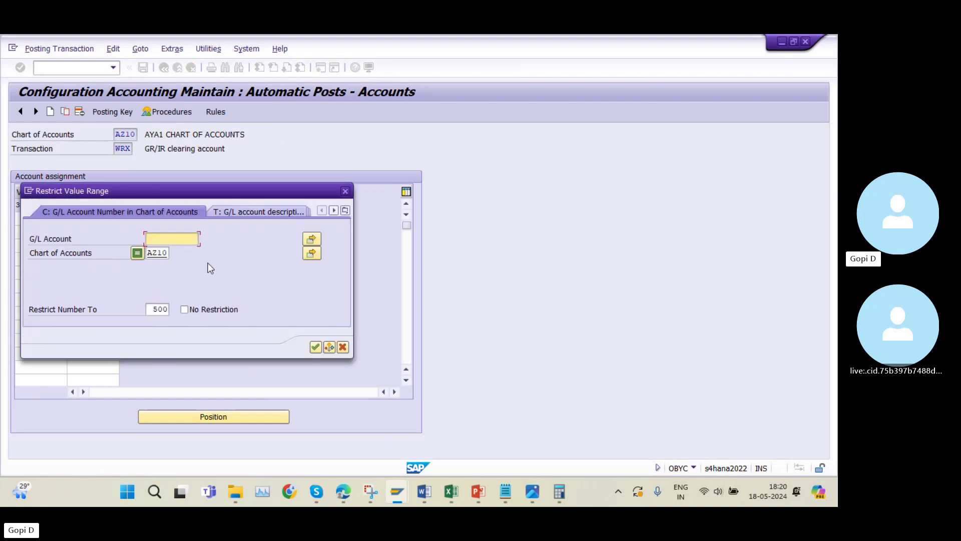
{"action": "left_click", "coordinate": [315, 349]}
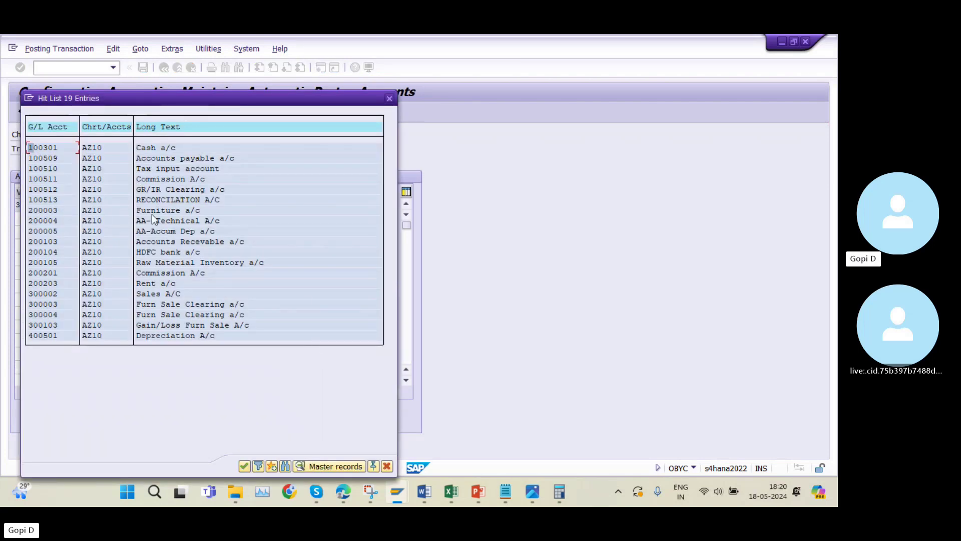
{"action": "left_click", "coordinate": [103, 192]}
{"action": "double_click", "coordinate": [39, 185]}
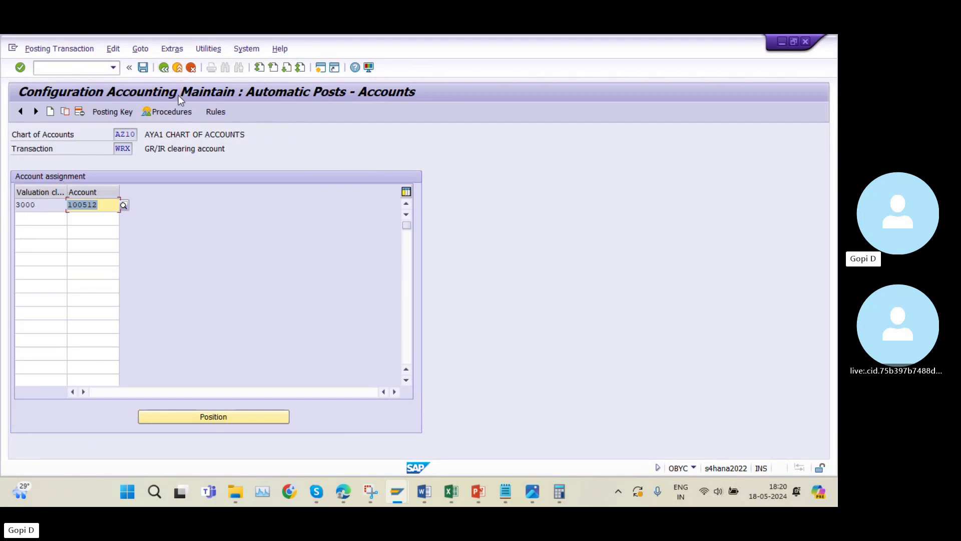
{"action": "left_click", "coordinate": [163, 68]}
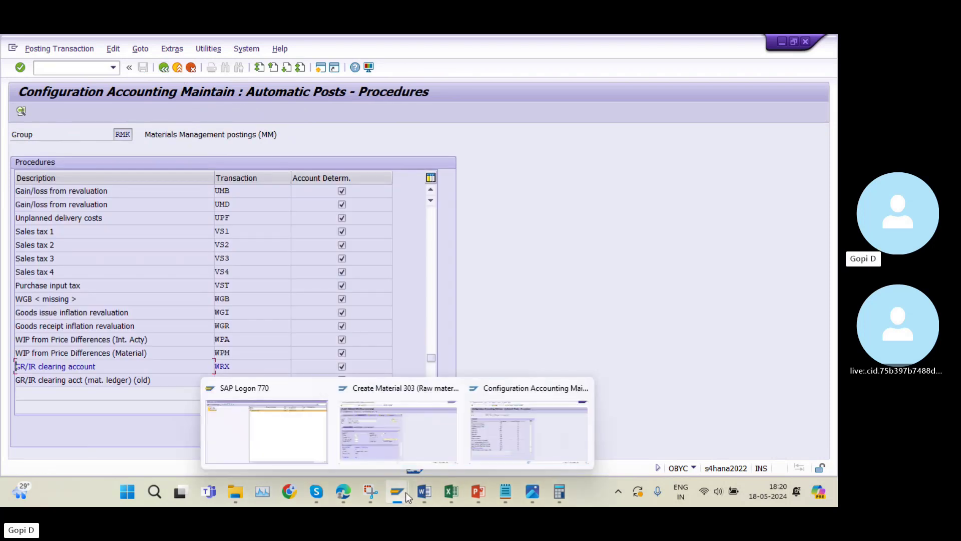
Step: Bring the Create Material 303 window back to the front
{"action": "mouse_move", "coordinate": [454, 494]}
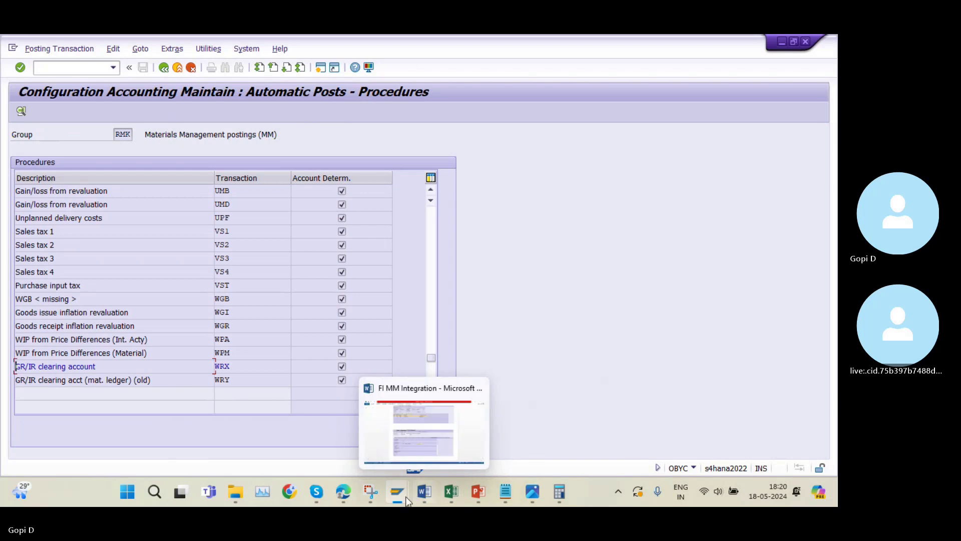
{"action": "mouse_move", "coordinate": [400, 494]}
{"action": "left_click", "coordinate": [383, 429]}
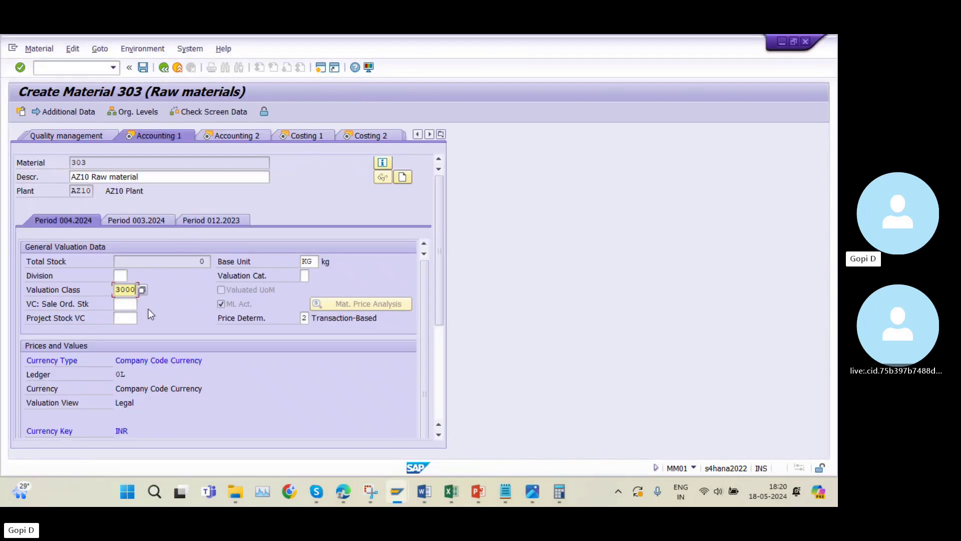
Step: Confirm the accounting data and review material 303's Costing 1 view, including the Profit Center field
{"action": "key", "text": "Return"}
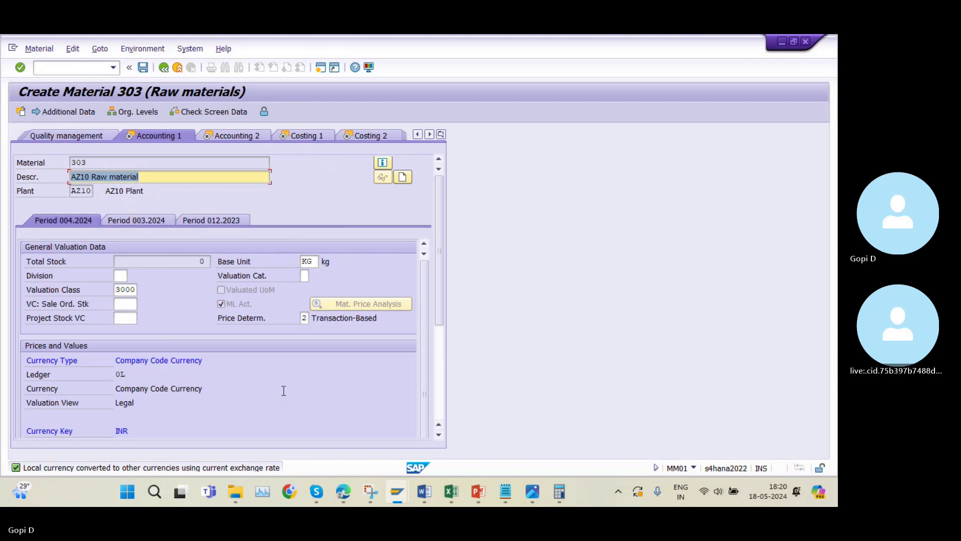
{"action": "left_click", "coordinate": [224, 136]}
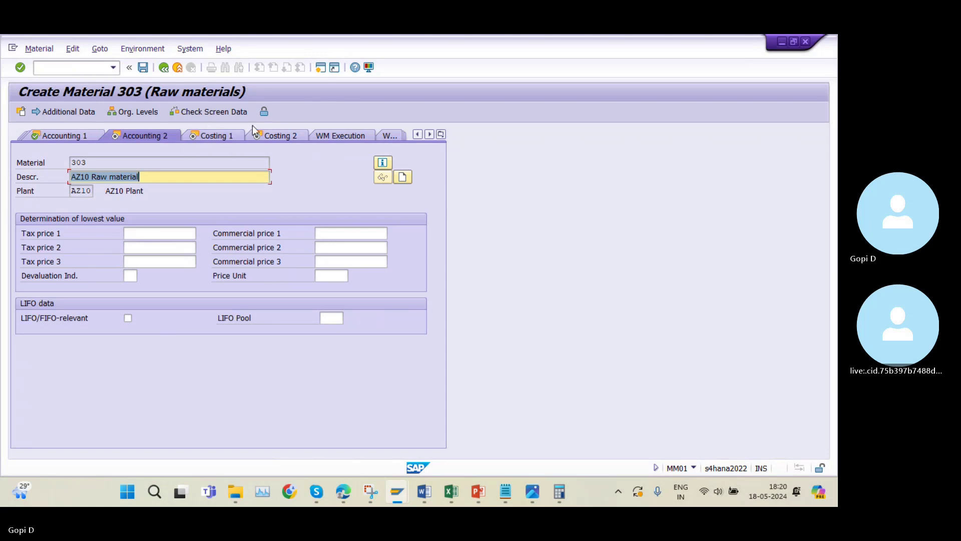
{"action": "left_click", "coordinate": [215, 136]}
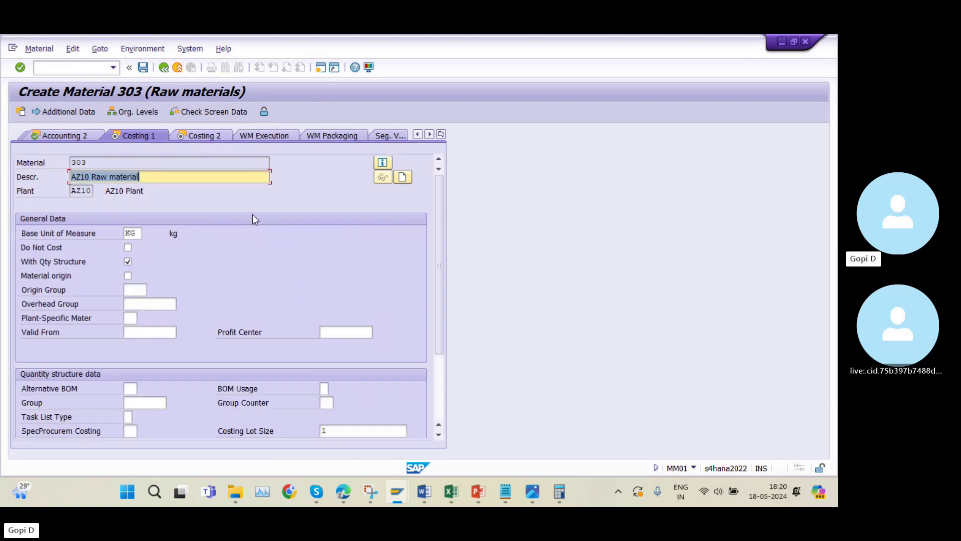
{"action": "scroll", "coordinate": [277, 381], "scroll_direction": "down", "scroll_amount": 2}
{"action": "scroll", "coordinate": [279, 386], "scroll_direction": "down", "scroll_amount": 2}
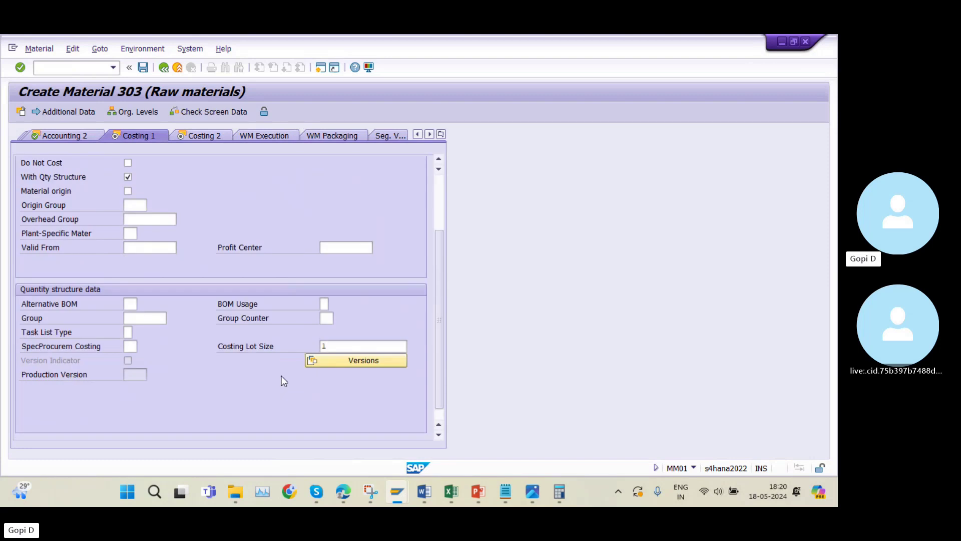
{"action": "scroll", "coordinate": [206, 311], "scroll_direction": "up", "scroll_amount": 4}
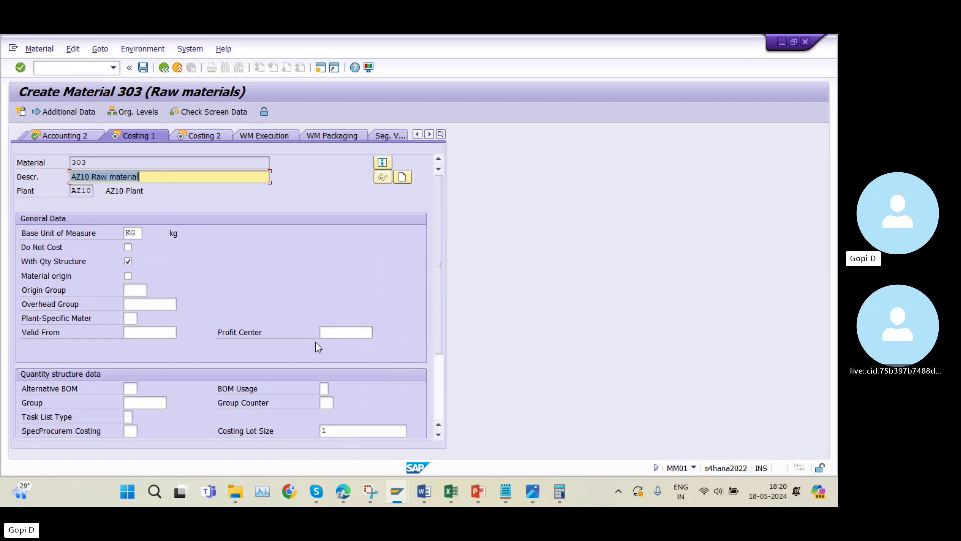
{"action": "left_click", "coordinate": [338, 332]}
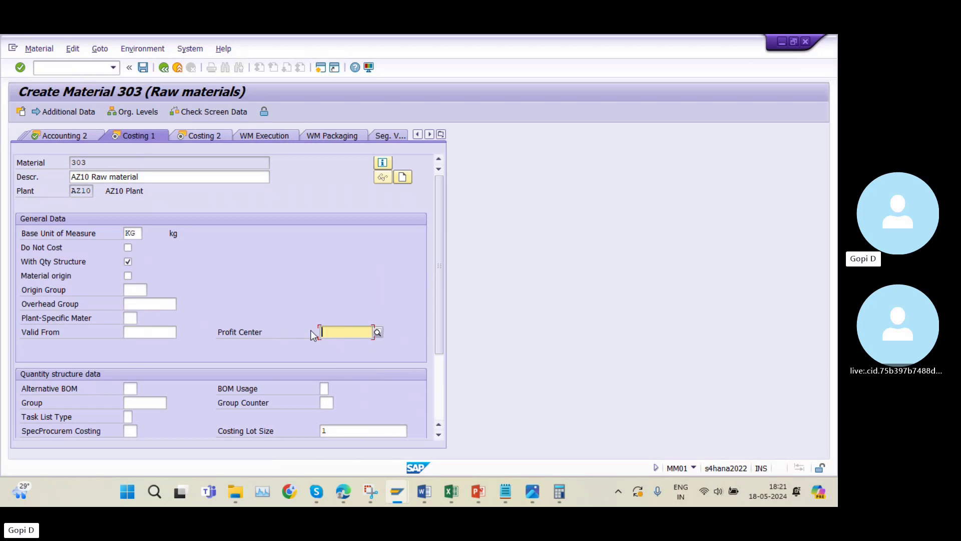
{"action": "scroll", "coordinate": [278, 405], "scroll_direction": "down", "scroll_amount": 1}
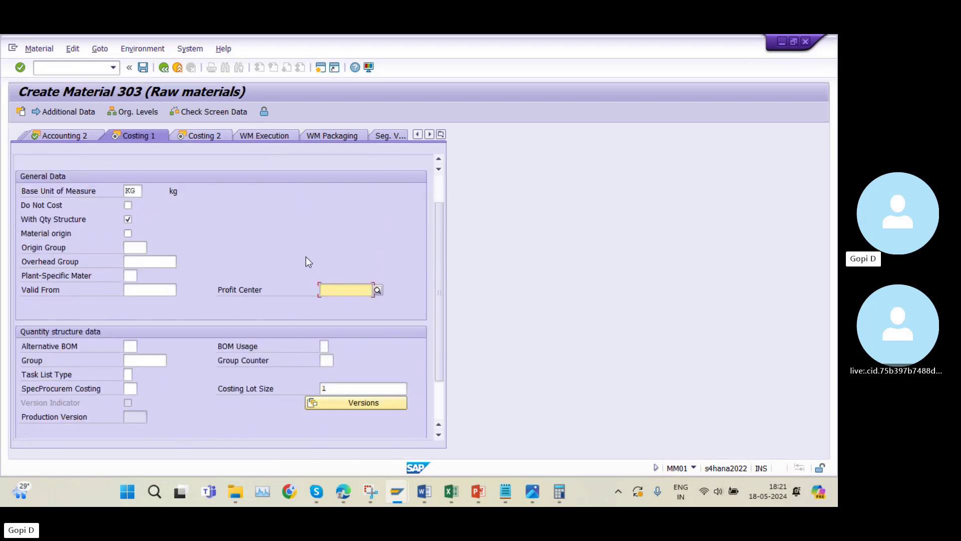
{"action": "scroll", "coordinate": [308, 258], "scroll_direction": "up", "scroll_amount": 1}
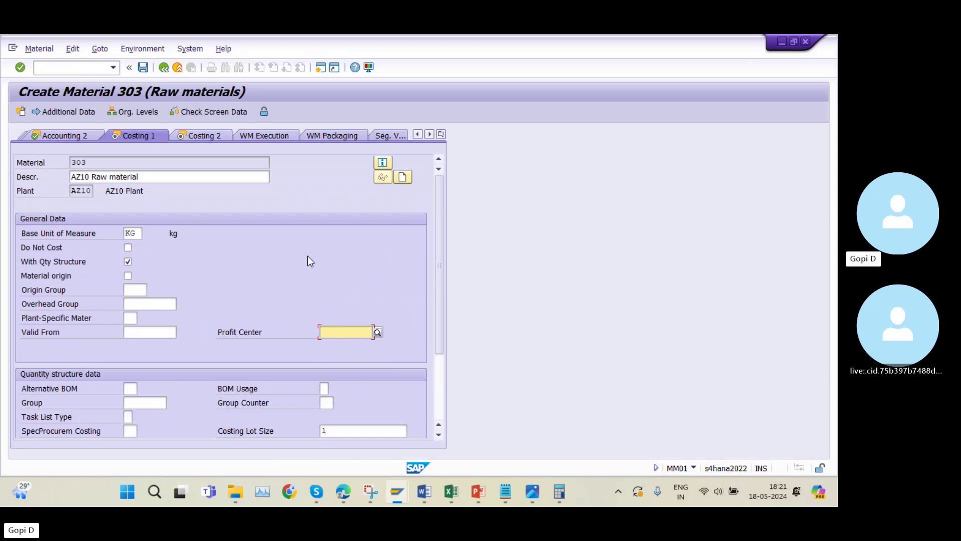
Step: Check Accounting 2, then verify Accounting 1 shows price determination 2 Transaction-Based
{"action": "left_click", "coordinate": [430, 134]}
{"action": "left_click", "coordinate": [417, 134]}
{"action": "left_click", "coordinate": [417, 134]}
{"action": "left_click", "coordinate": [416, 134]}
{"action": "left_click", "coordinate": [417, 134]}
{"action": "left_click", "coordinate": [417, 134]}
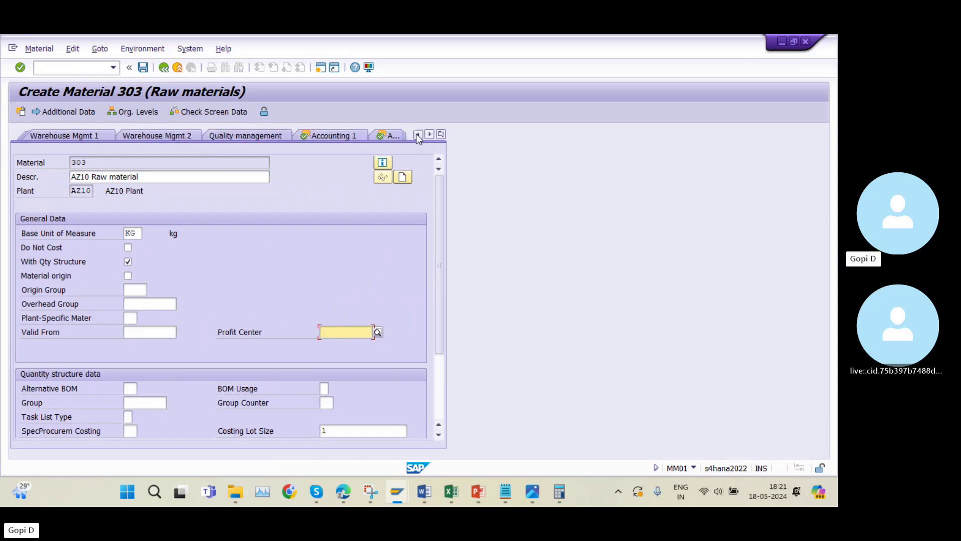
{"action": "left_click", "coordinate": [388, 136]}
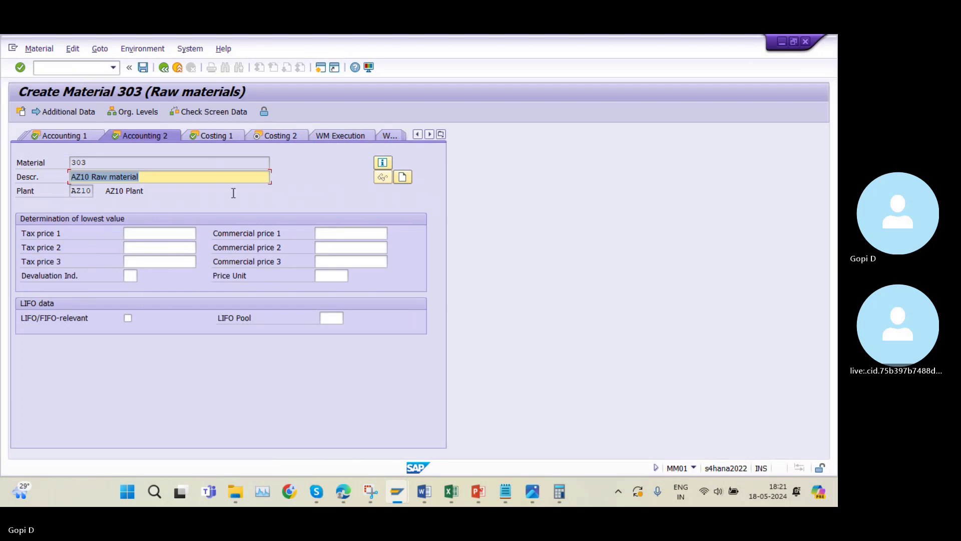
{"action": "left_click", "coordinate": [77, 137]}
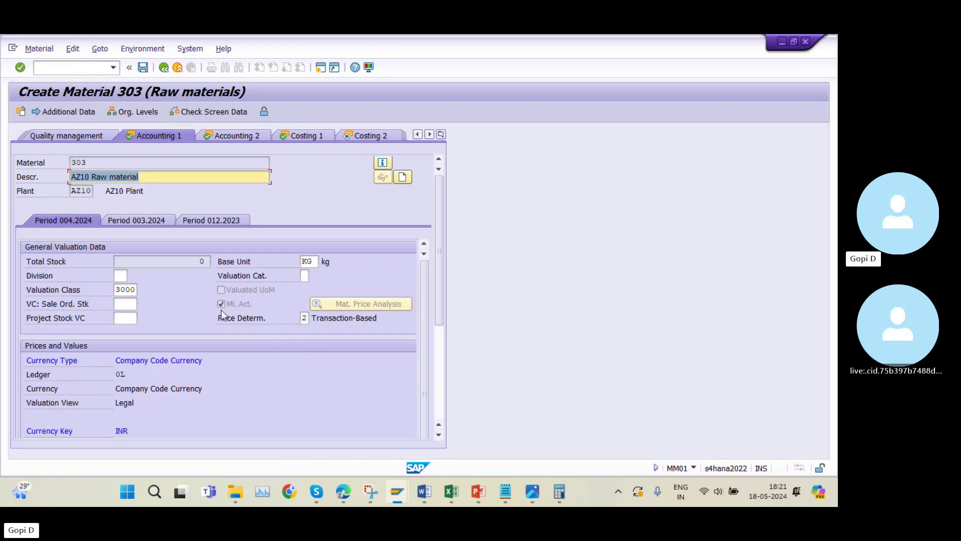
{"action": "left_click", "coordinate": [305, 318]}
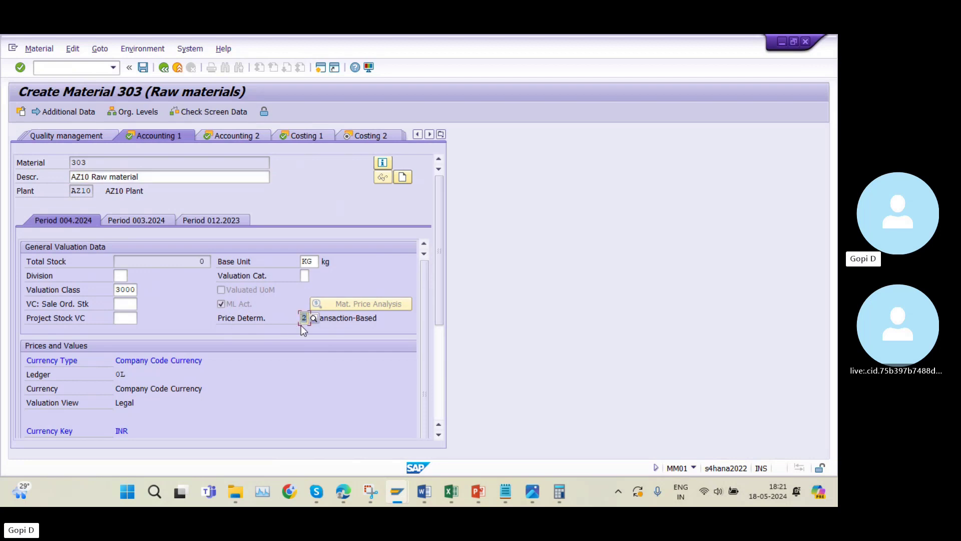
Step: In a second session, run OMX1 and jump to valuation area AZ10
{"action": "left_click", "coordinate": [322, 68]}
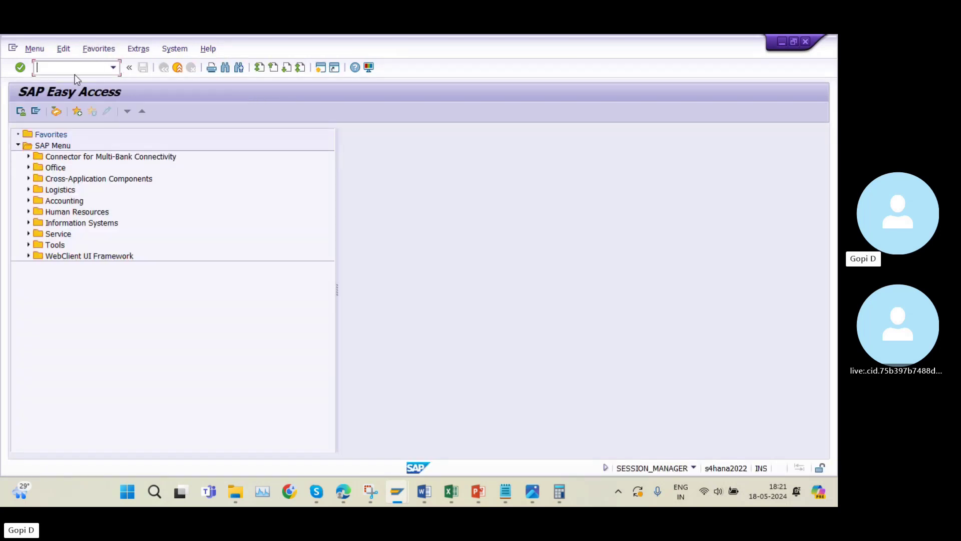
{"action": "type", "text": "oMX1"}
{"action": "key", "text": "Return"}
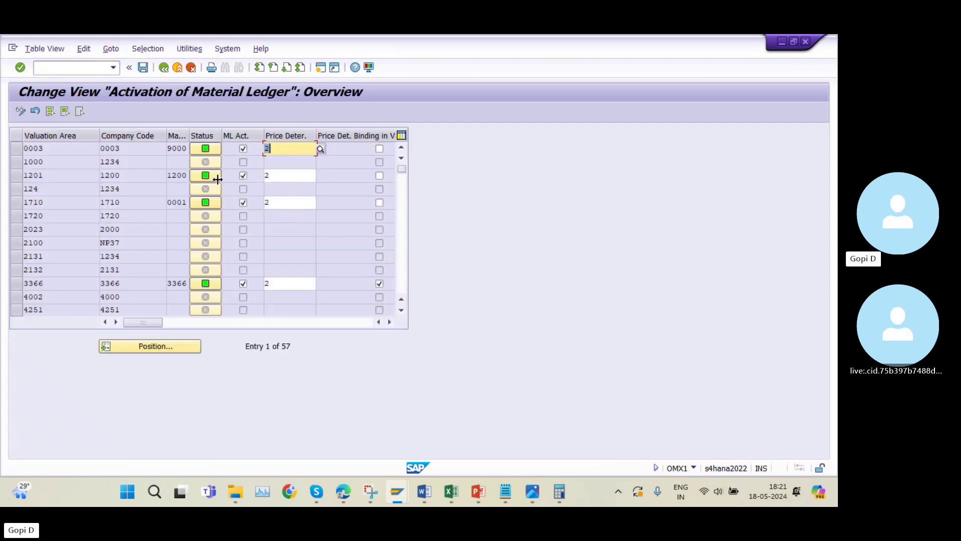
{"action": "left_click", "coordinate": [159, 349]}
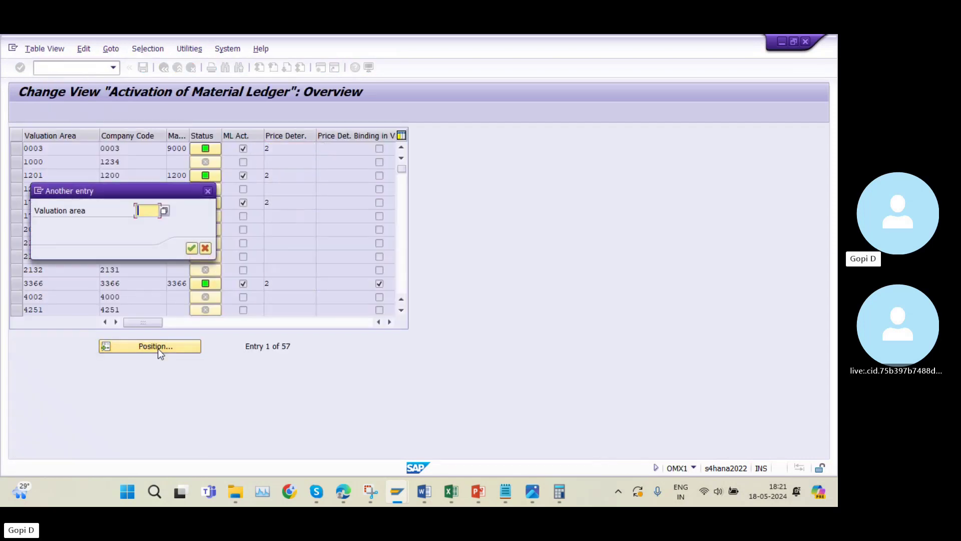
{"action": "type", "text": "AZ"}
{"action": "left_click", "coordinate": [150, 223]}
{"action": "left_click", "coordinate": [191, 248]}
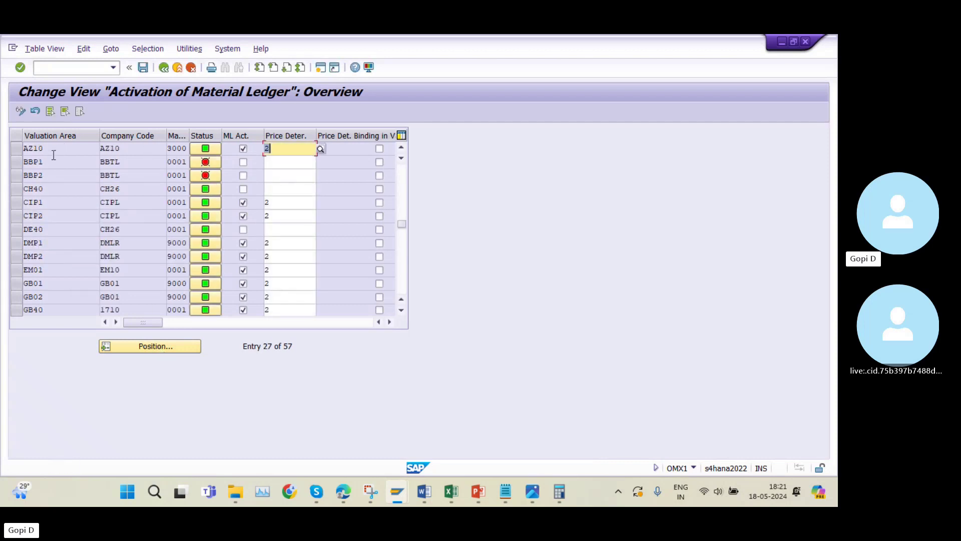
Step: Verify AZ10's price determination options, keeping value 2 with ML active
{"action": "left_click", "coordinate": [16, 148]}
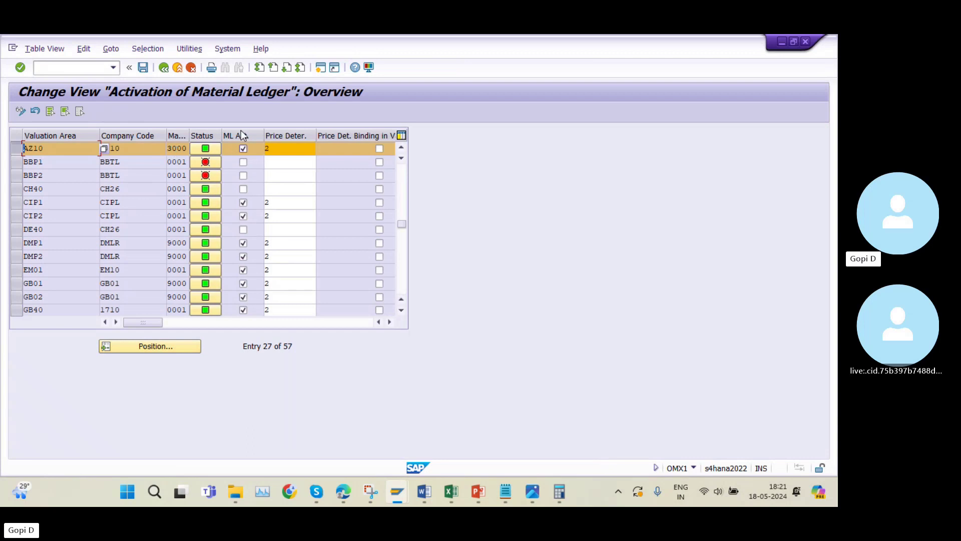
{"action": "left_click", "coordinate": [276, 149]}
{"action": "left_click", "coordinate": [320, 149]}
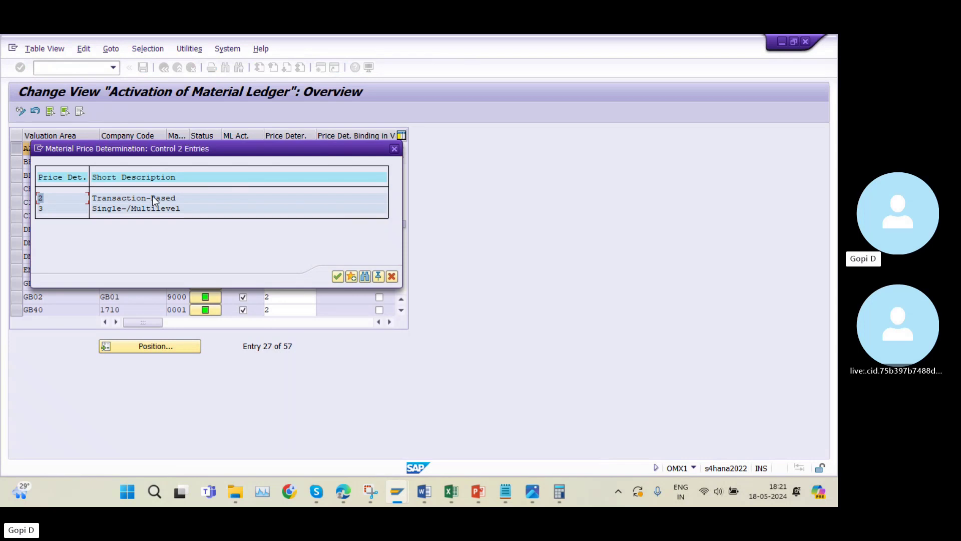
{"action": "left_click", "coordinate": [395, 149]}
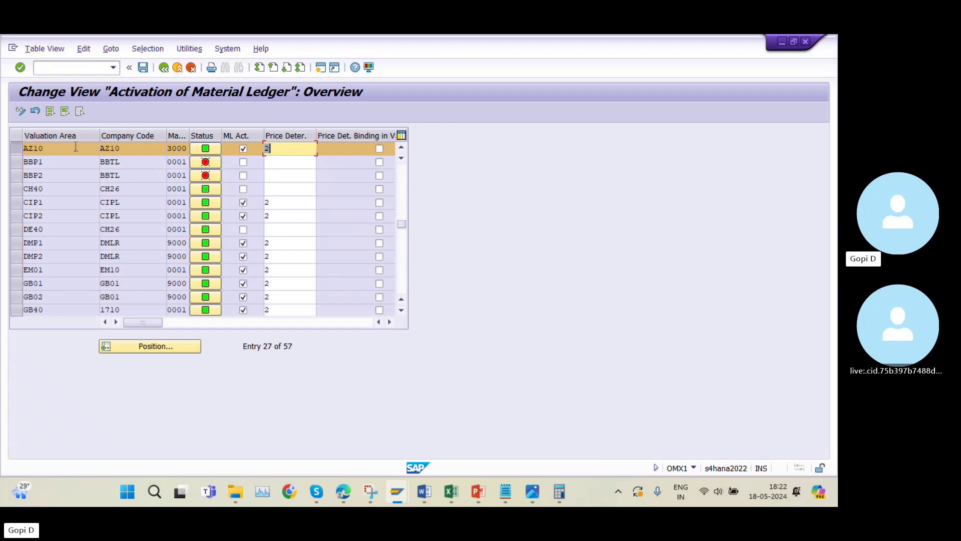
{"action": "left_click", "coordinate": [21, 147]}
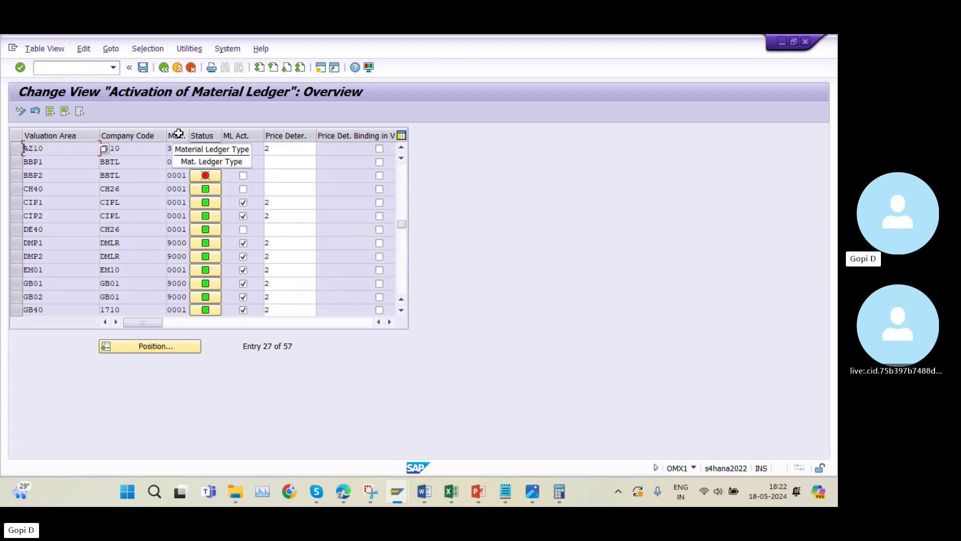
Step: Return to the MM01 session and save material 303
{"action": "mouse_move", "coordinate": [397, 490]}
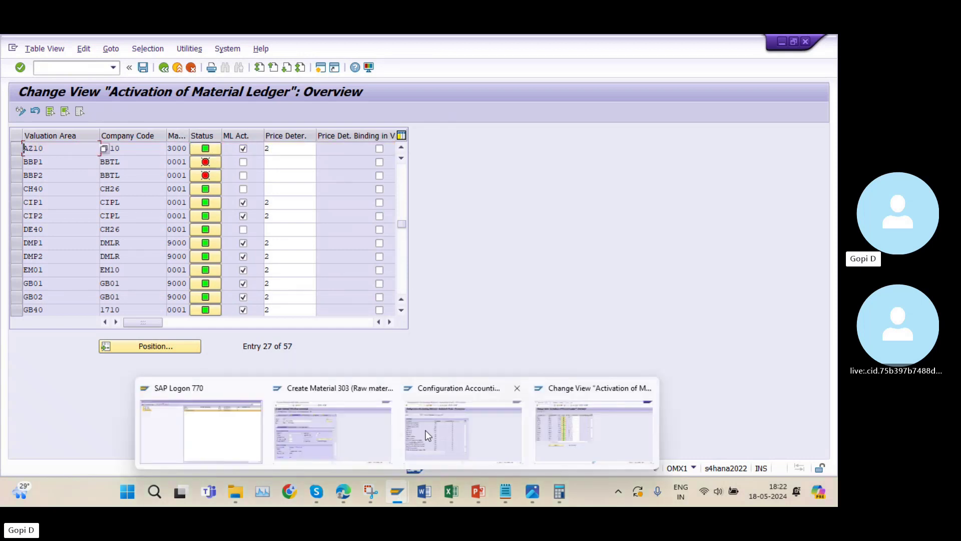
{"action": "left_click", "coordinate": [340, 436]}
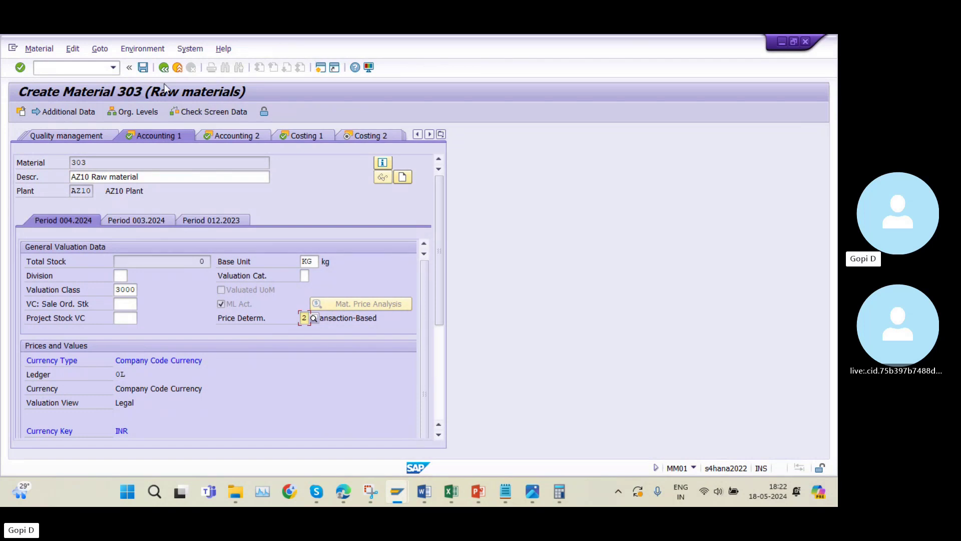
{"action": "left_click", "coordinate": [144, 69]}
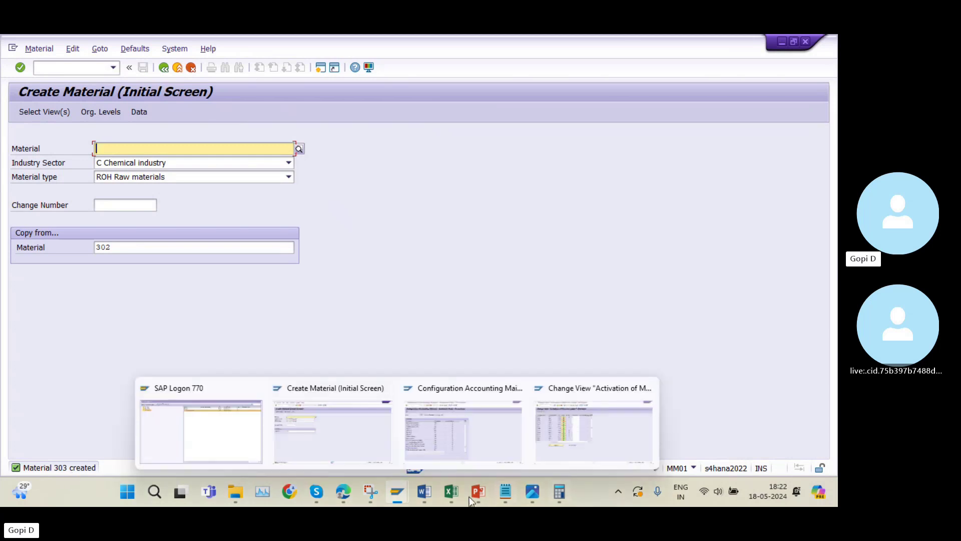
Step: In the Excel notes, complete B5 as 'Material 303' and copy the ME51N code in B6
{"action": "left_click", "coordinate": [453, 494]}
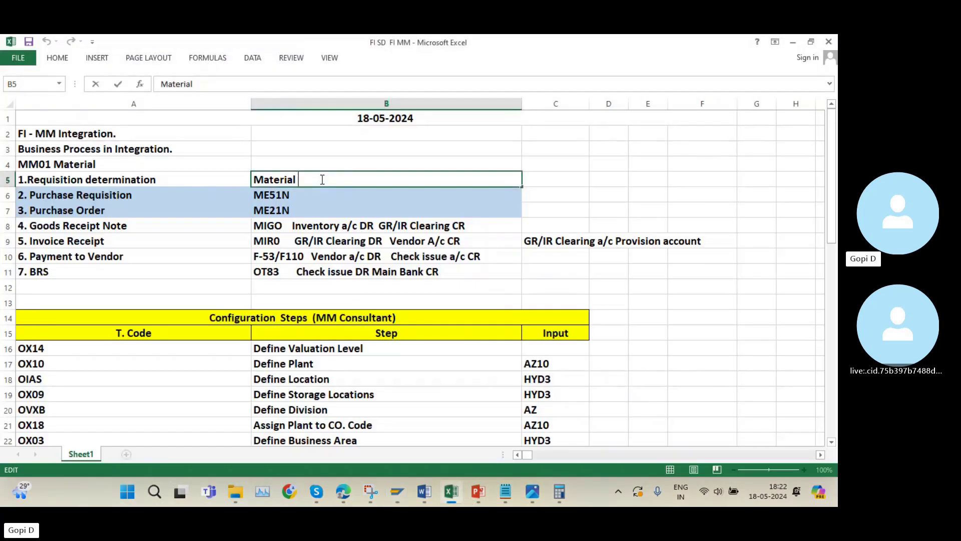
{"action": "type", "text": "303"}
{"action": "left_click", "coordinate": [320, 199]}
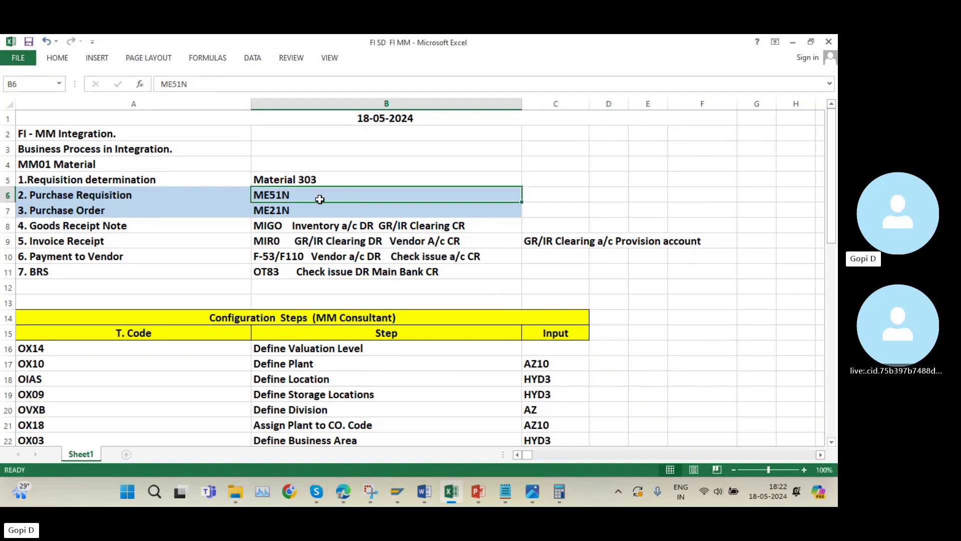
{"action": "key", "text": "ctrl+c"}
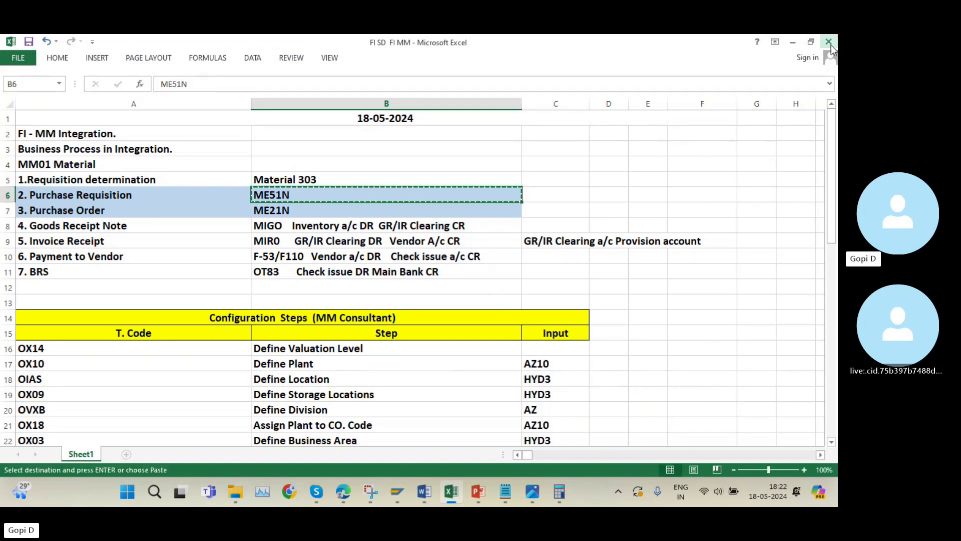
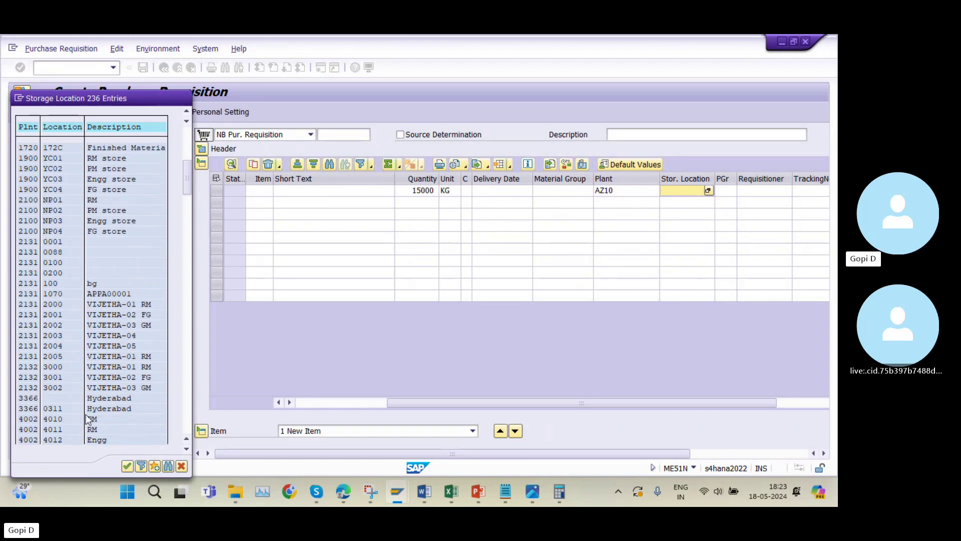
Step: Assign storage location HYD3 to the requisition item for material 303
{"action": "scroll", "coordinate": [78, 406], "scroll_direction": "down", "scroll_amount": 4}
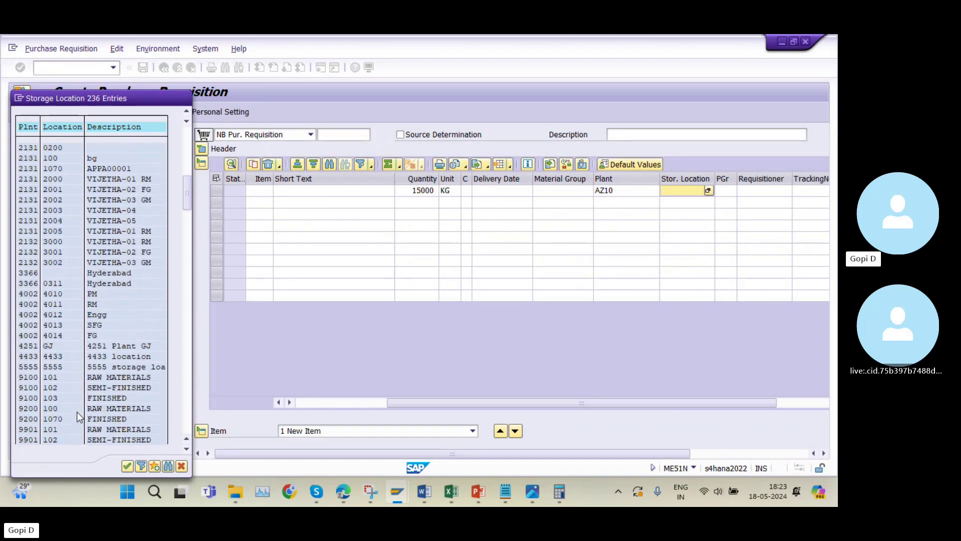
{"action": "scroll", "coordinate": [76, 425], "scroll_direction": "down", "scroll_amount": 5}
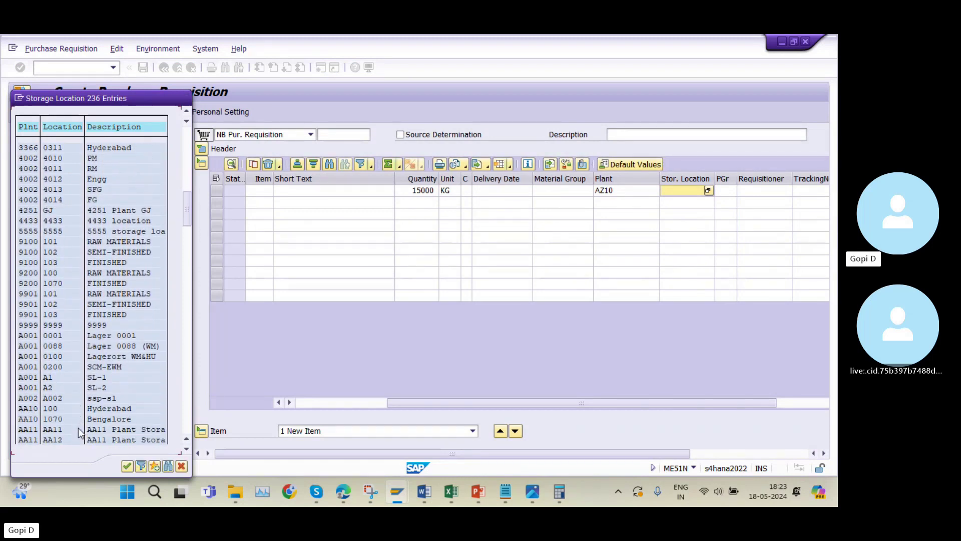
{"action": "scroll", "coordinate": [74, 413], "scroll_direction": "down", "scroll_amount": 3}
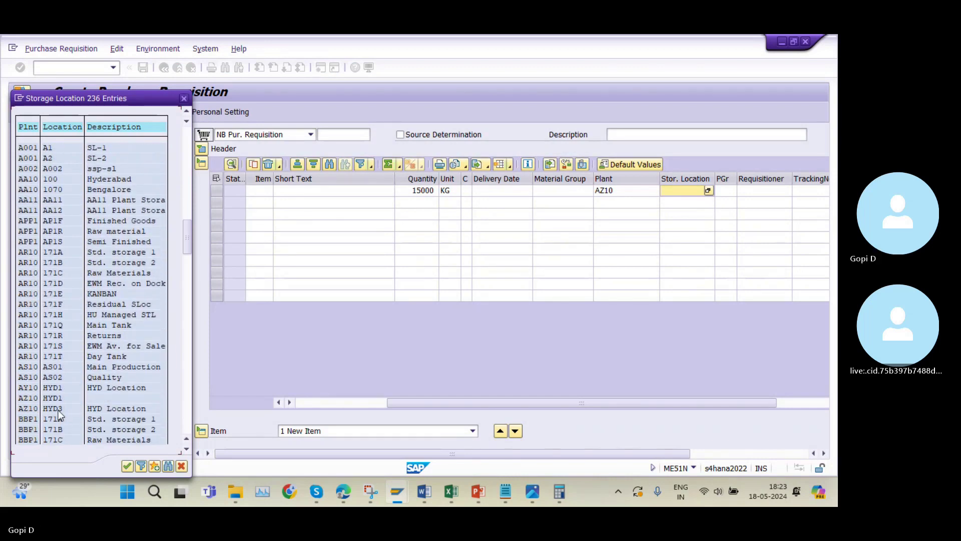
{"action": "double_click", "coordinate": [53, 408]}
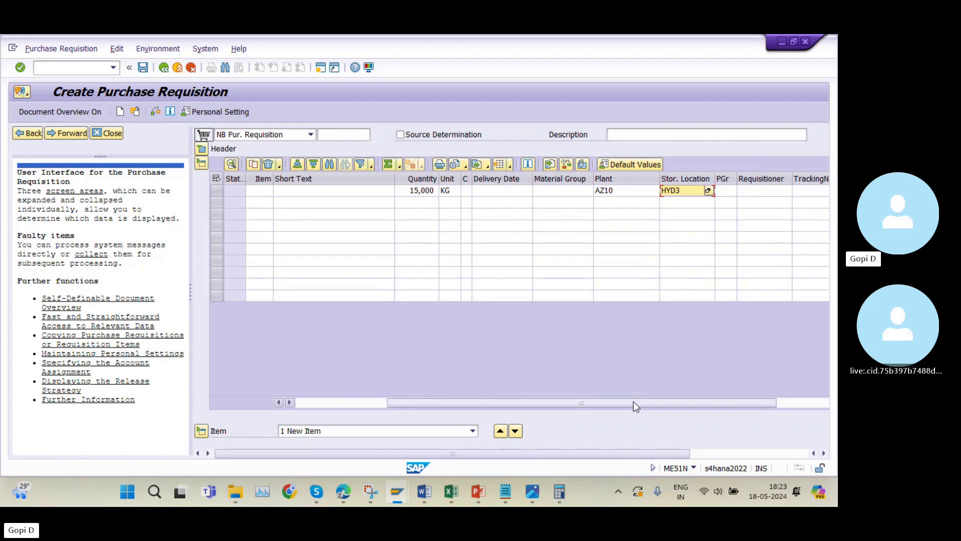
{"action": "left_click_drag", "start_coordinate": [632, 401], "coordinate": [785, 398]}
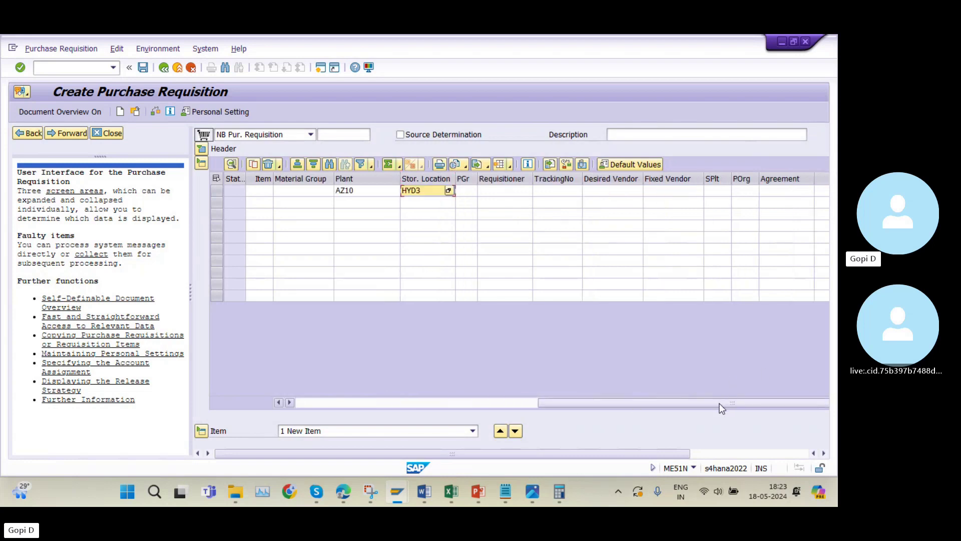
{"action": "left_click_drag", "start_coordinate": [719, 403], "coordinate": [467, 416]}
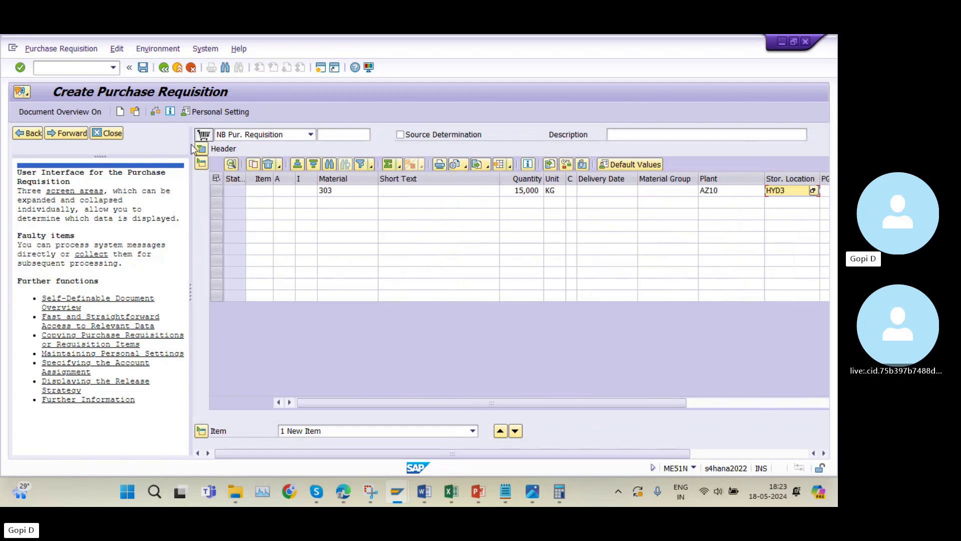
{"action": "left_click", "coordinate": [143, 70]}
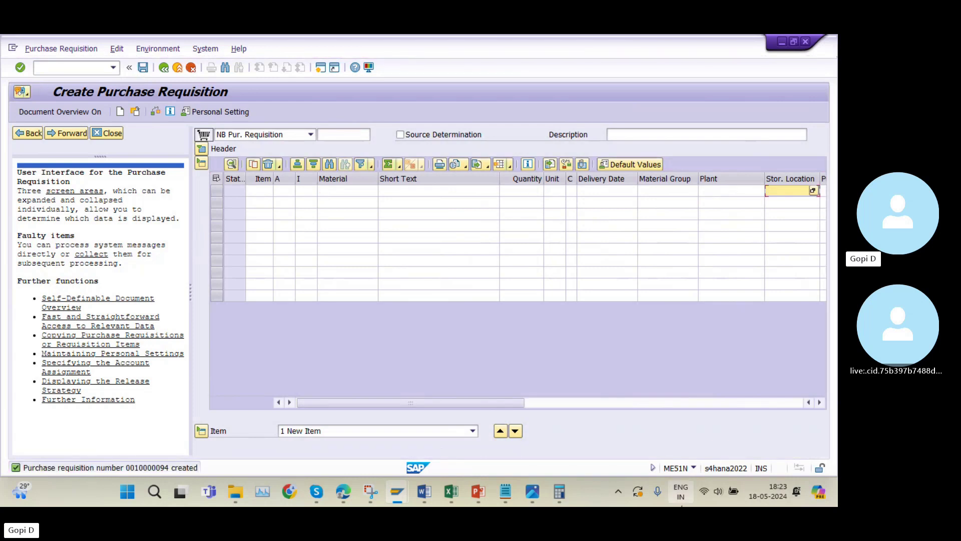
{"action": "left_click", "coordinate": [451, 491]}
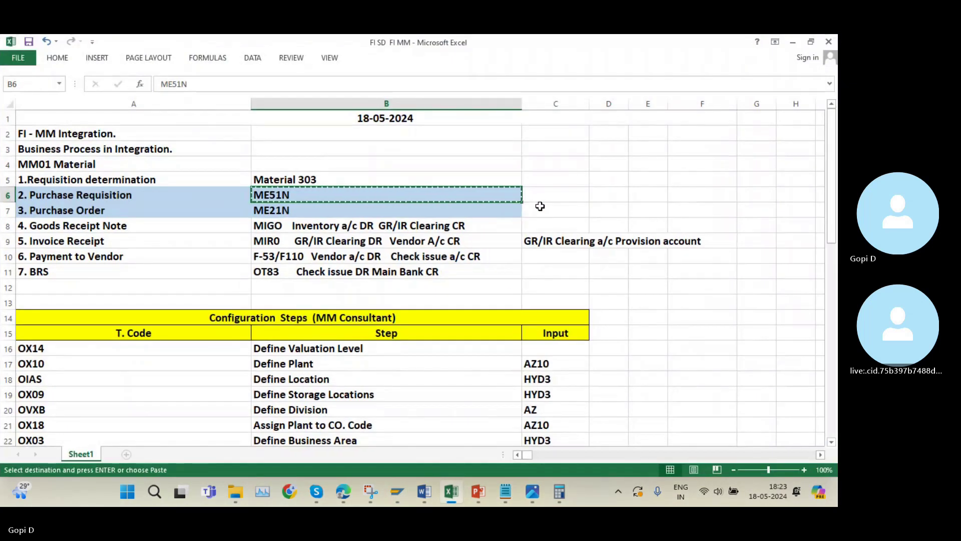
{"action": "double_click", "coordinate": [543, 180]}
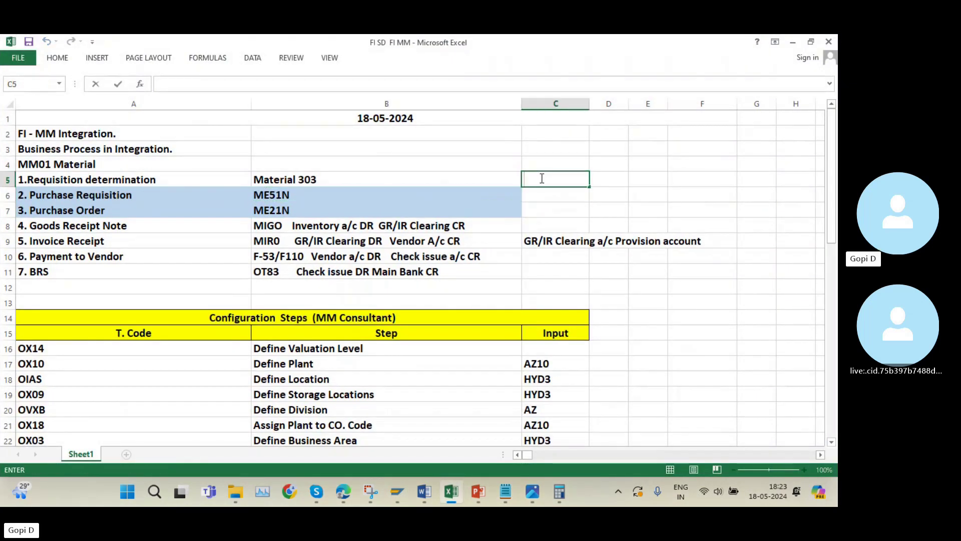
{"action": "key", "text": "Return"}
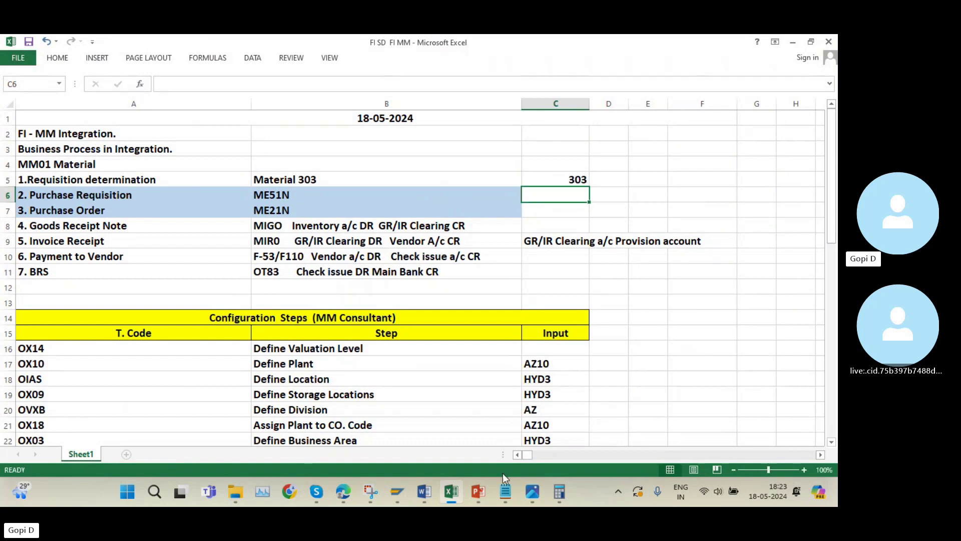
{"action": "left_click", "coordinate": [450, 498]}
{"action": "left_click", "coordinate": [450, 502]}
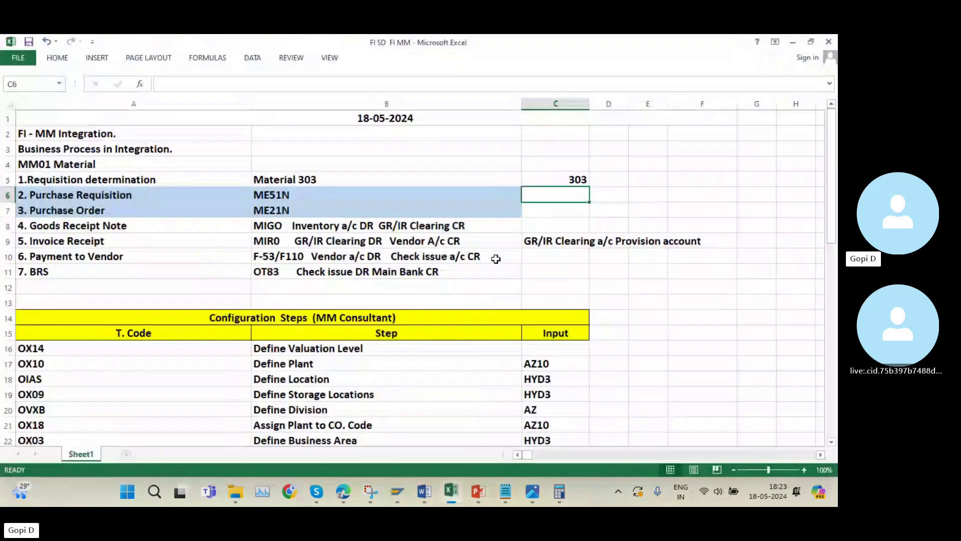
{"action": "type", "text": "001"}
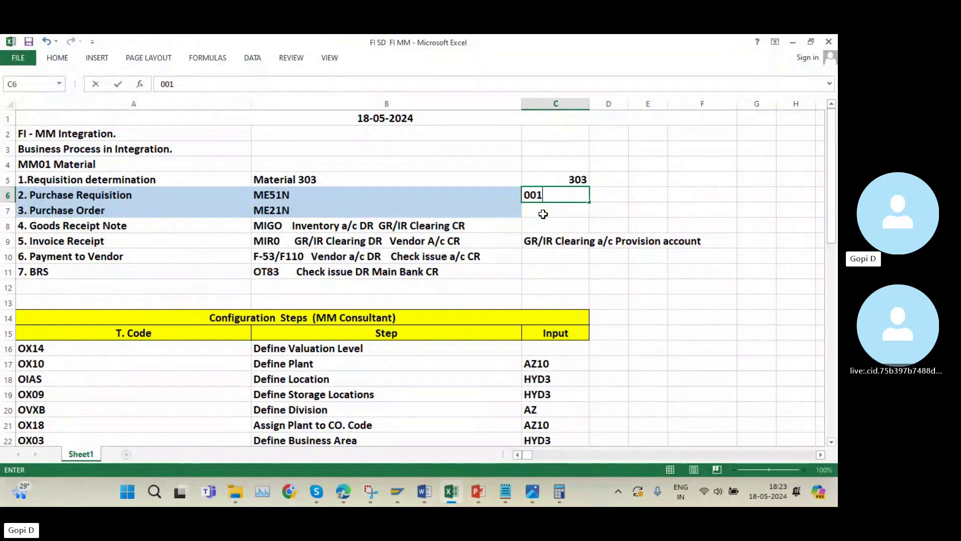
{"action": "type", "text": "0000094"}
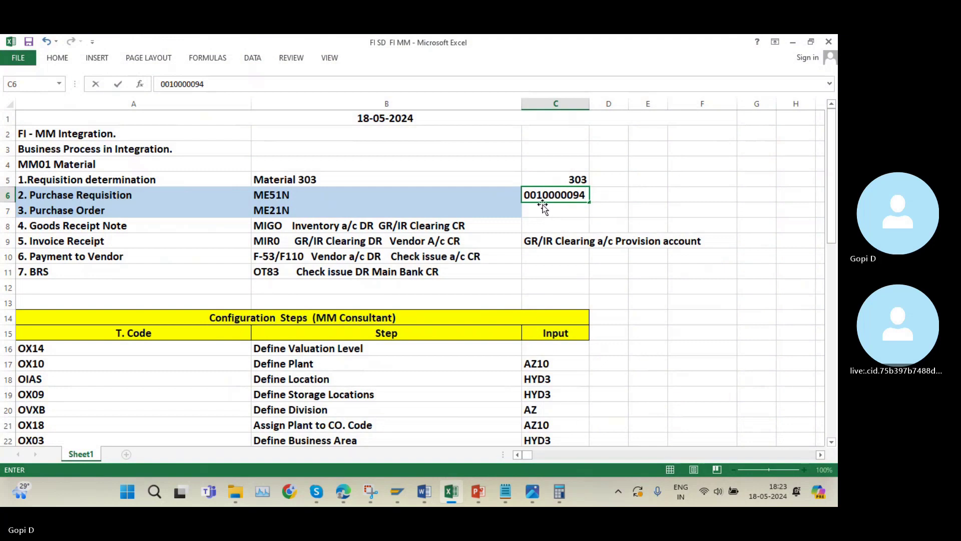
{"action": "left_click", "coordinate": [539, 207]}
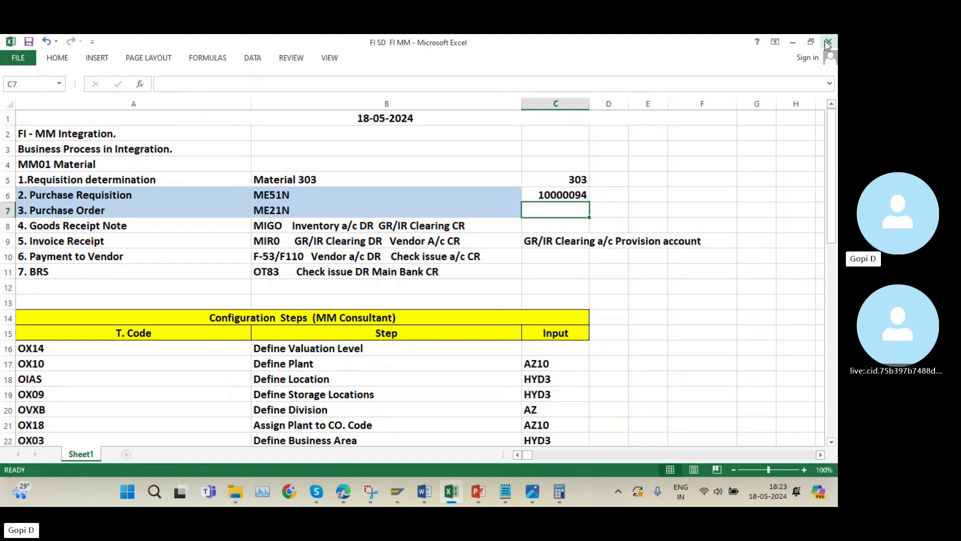
{"action": "left_click", "coordinate": [794, 42]}
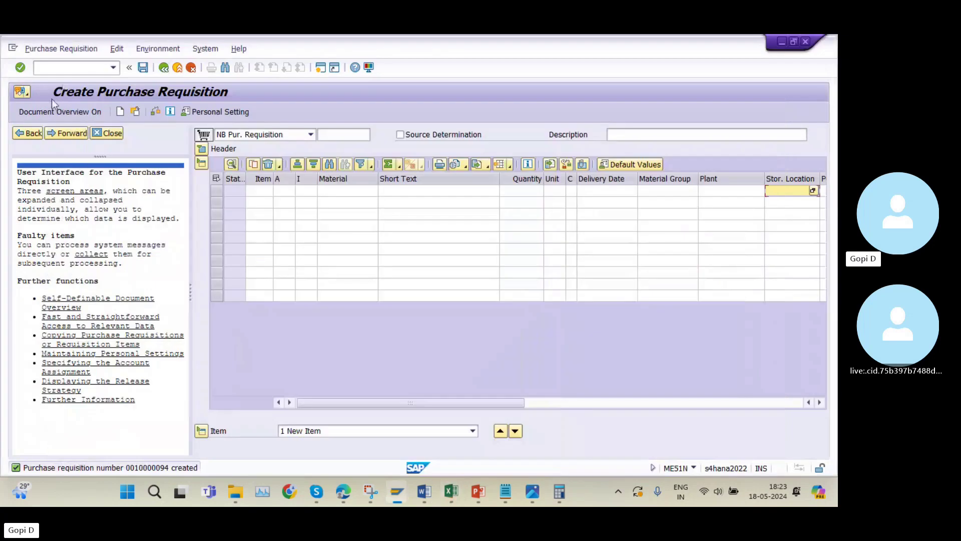
Step: Return to SAP Easy Access and run ME21N for an NB Standard PO dated 18.05.2024
{"action": "left_click", "coordinate": [164, 68]}
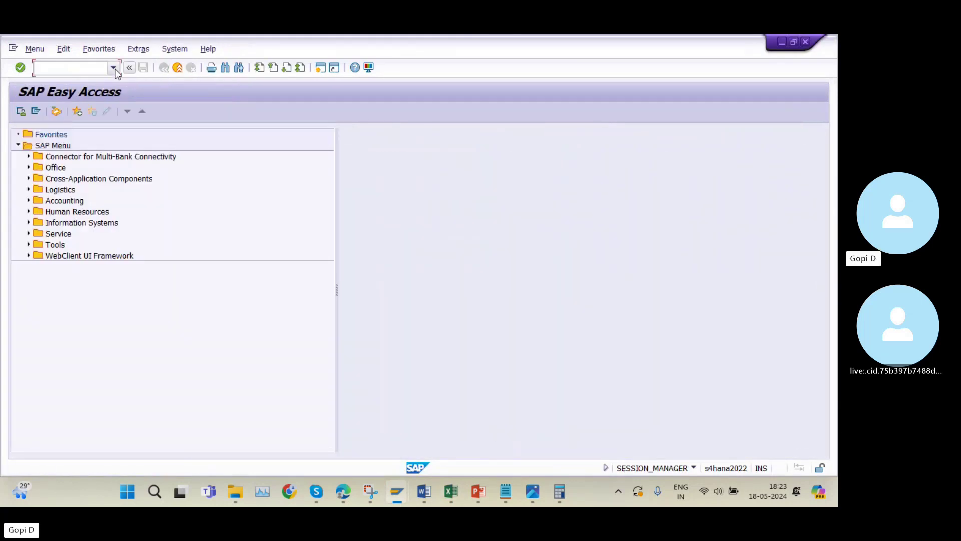
{"action": "left_click", "coordinate": [113, 69]}
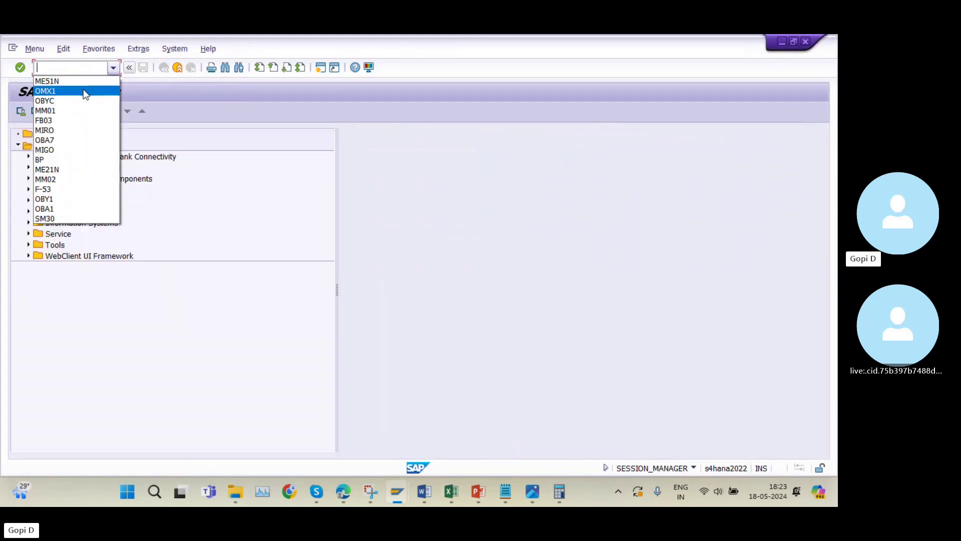
{"action": "left_click", "coordinate": [76, 66]}
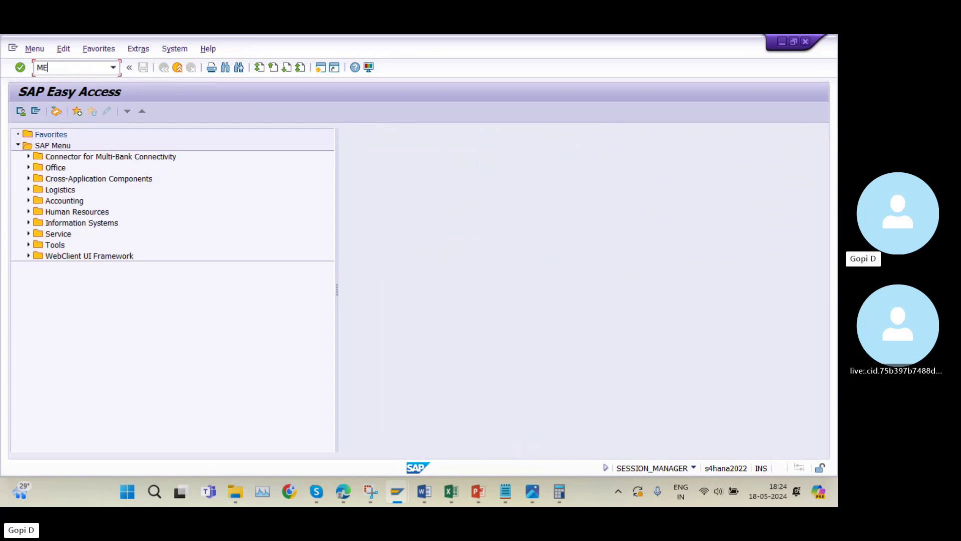
{"action": "key", "text": "Return"}
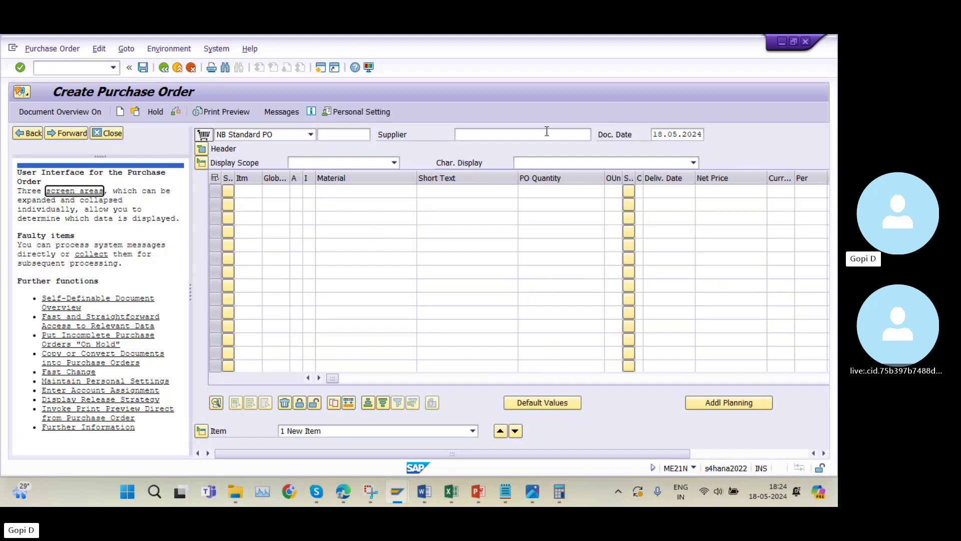
{"action": "left_click", "coordinate": [492, 131]}
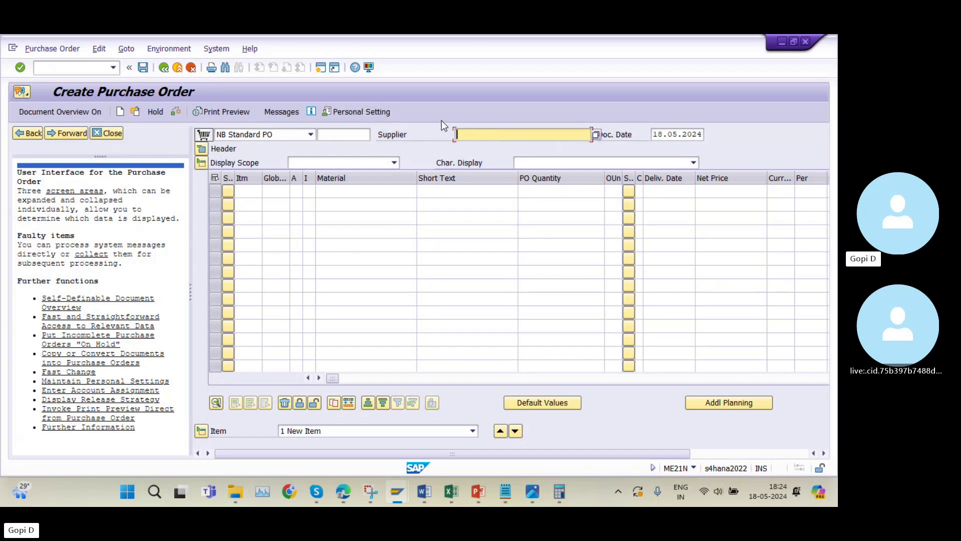
Step: Scroll through the YouTube channel's S/4 HANA Finance videos, then return to the SAP window
{"action": "left_click", "coordinate": [343, 489]}
{"action": "scroll", "coordinate": [627, 249], "scroll_direction": "down", "scroll_amount": 20}
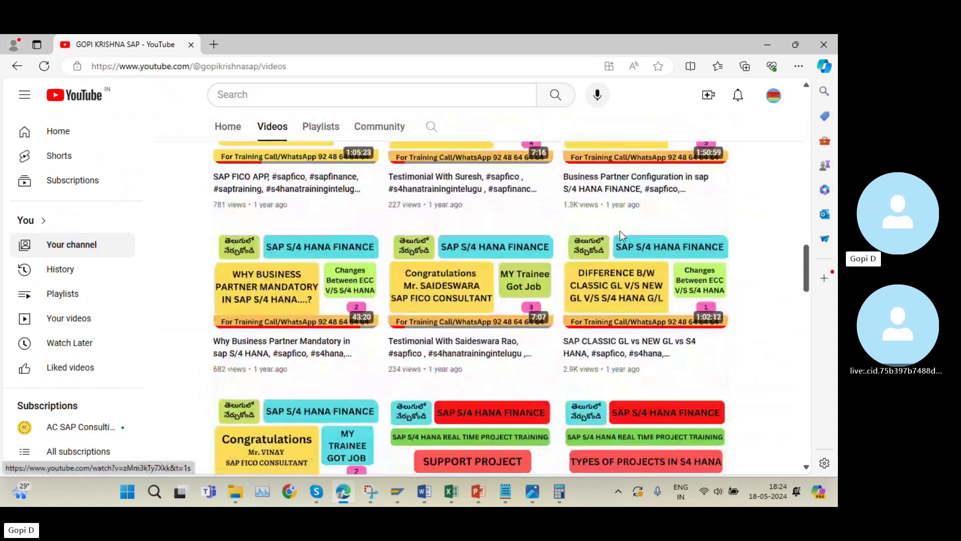
{"action": "scroll", "coordinate": [620, 234], "scroll_direction": "down", "scroll_amount": 3}
{"action": "scroll", "coordinate": [620, 233], "scroll_direction": "down", "scroll_amount": 5}
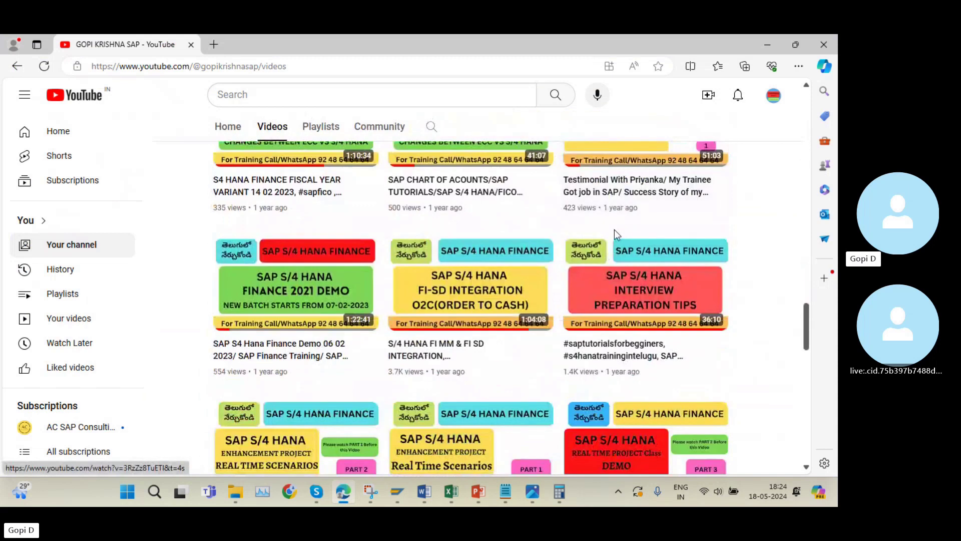
{"action": "scroll", "coordinate": [616, 230], "scroll_direction": "down", "scroll_amount": 2}
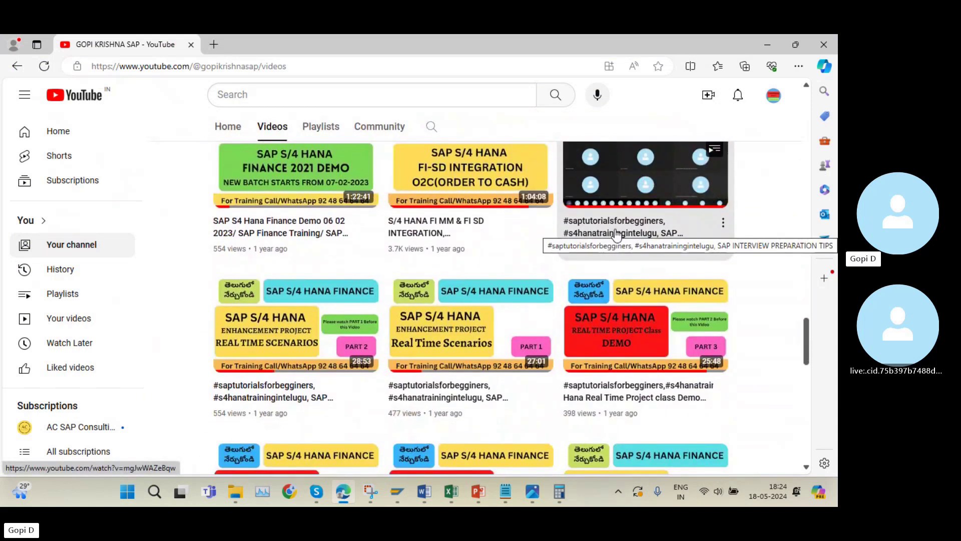
{"action": "scroll", "coordinate": [617, 233], "scroll_direction": "down", "scroll_amount": 7}
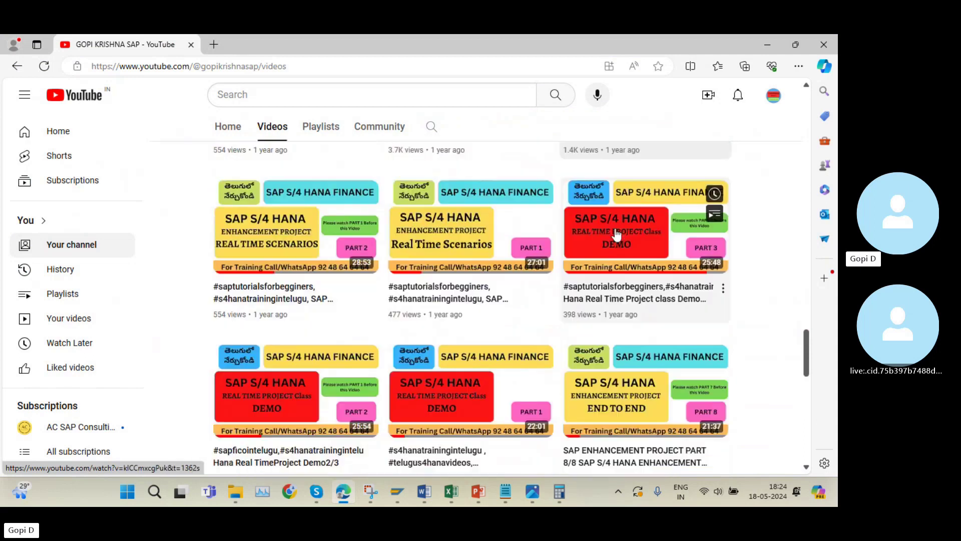
{"action": "scroll", "coordinate": [615, 229], "scroll_direction": "down", "scroll_amount": 3}
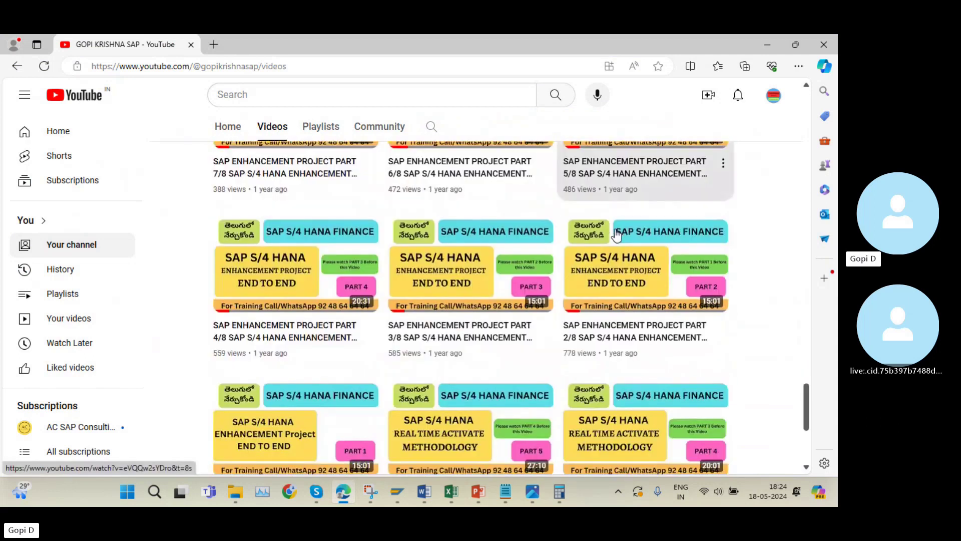
{"action": "scroll", "coordinate": [616, 233], "scroll_direction": "down", "scroll_amount": 4}
{"action": "scroll", "coordinate": [615, 233], "scroll_direction": "down", "scroll_amount": 10}
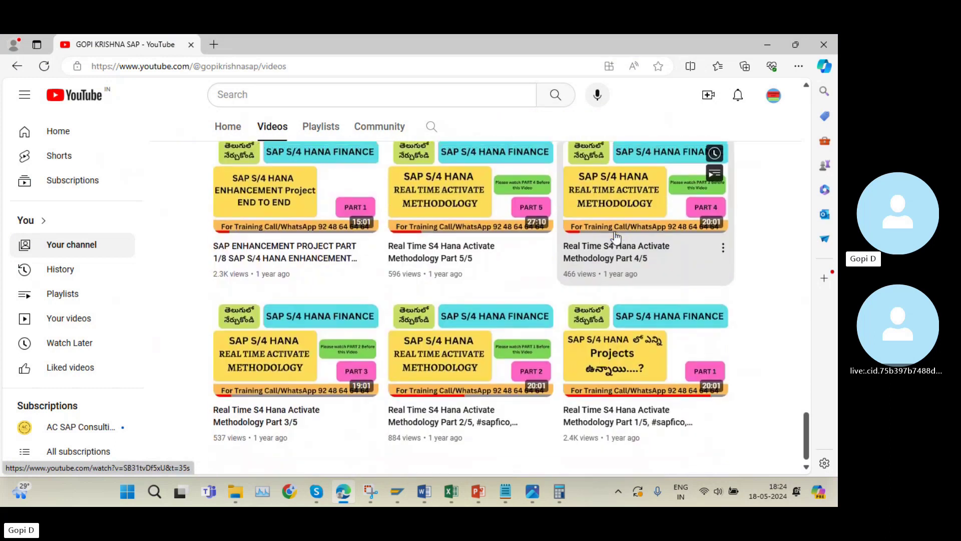
{"action": "scroll", "coordinate": [613, 232], "scroll_direction": "up", "scroll_amount": 8}
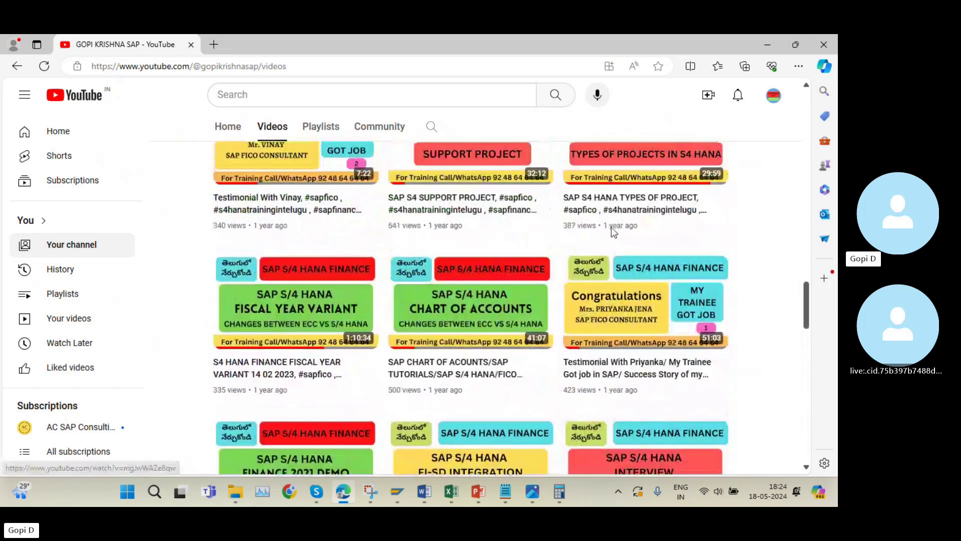
{"action": "scroll", "coordinate": [613, 232], "scroll_direction": "up", "scroll_amount": 3}
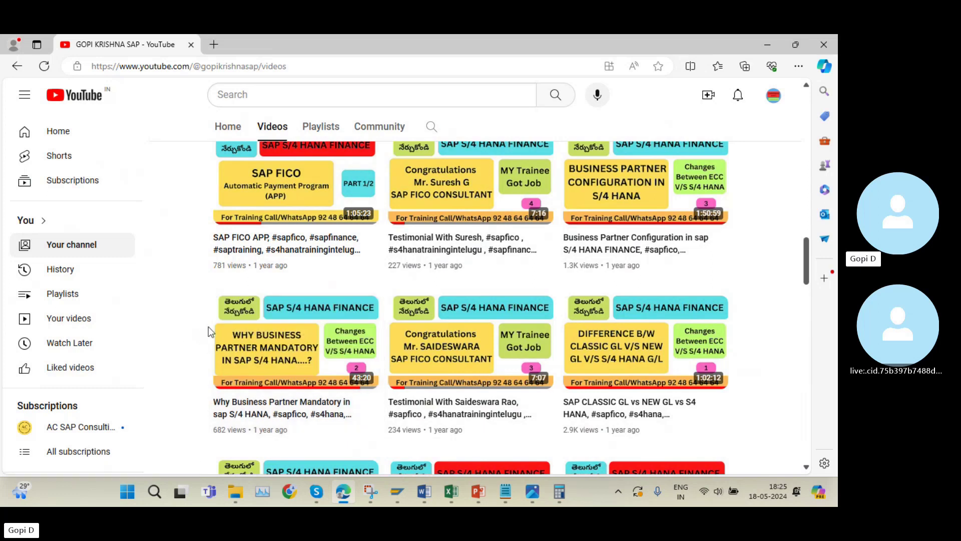
{"action": "mouse_move", "coordinate": [398, 496]}
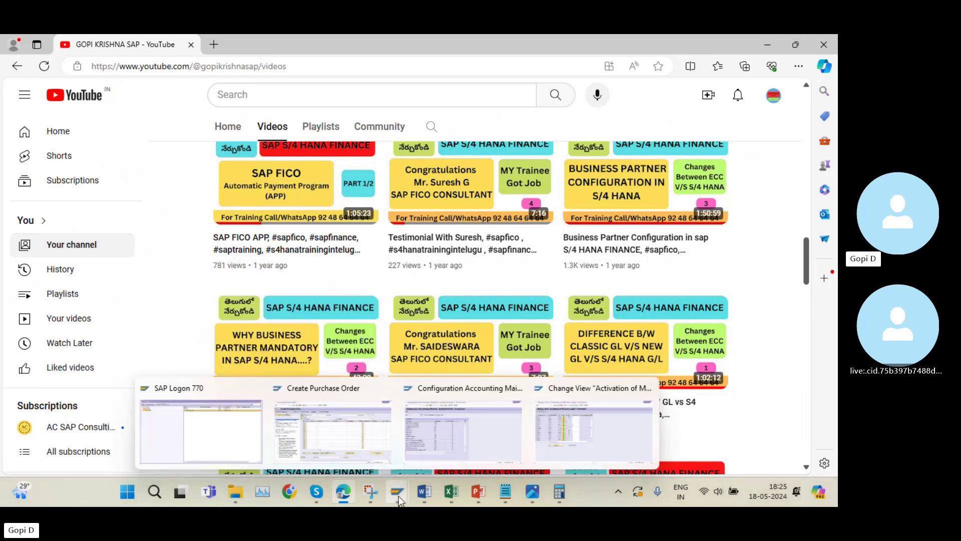
{"action": "left_click", "coordinate": [572, 433]}
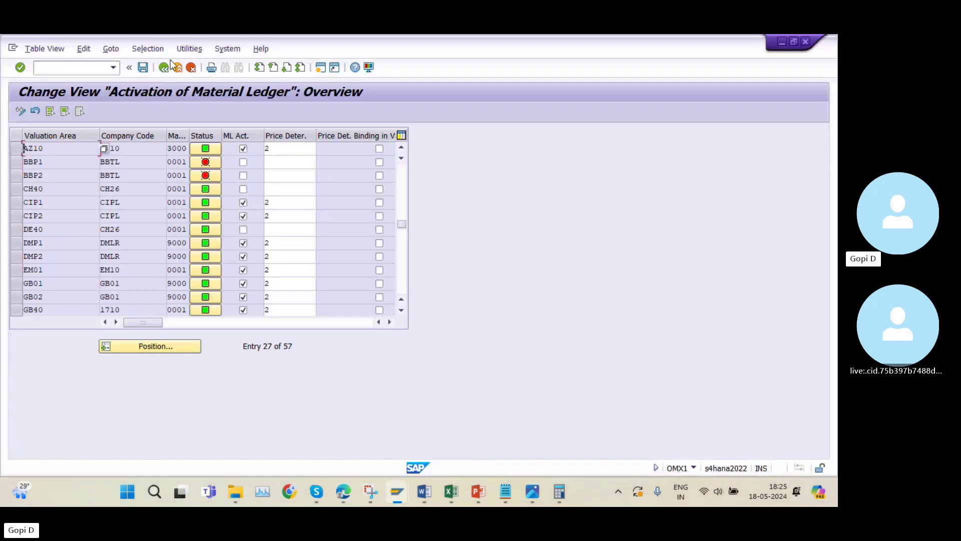
{"action": "key", "text": "F3"}
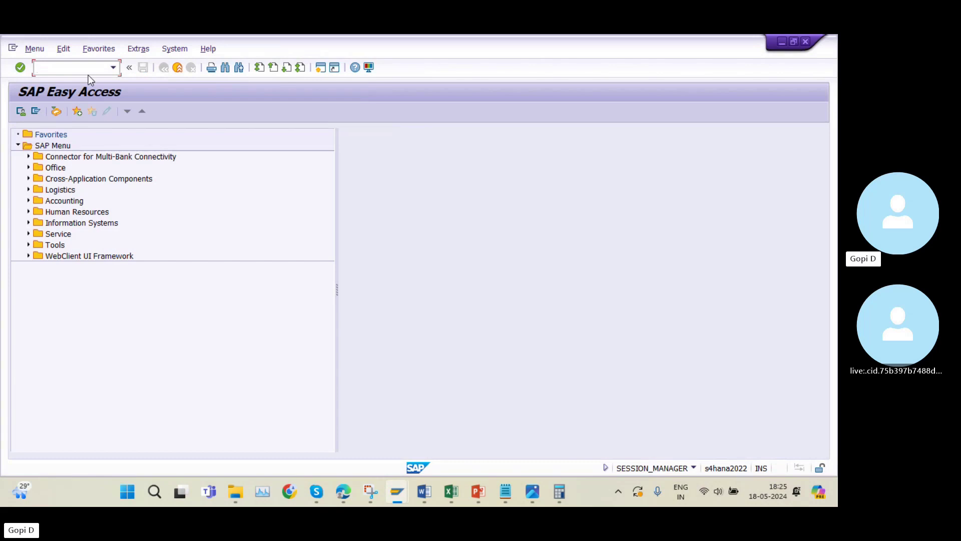
{"action": "type", "text": "XK01"}
{"action": "key", "text": "Return"}
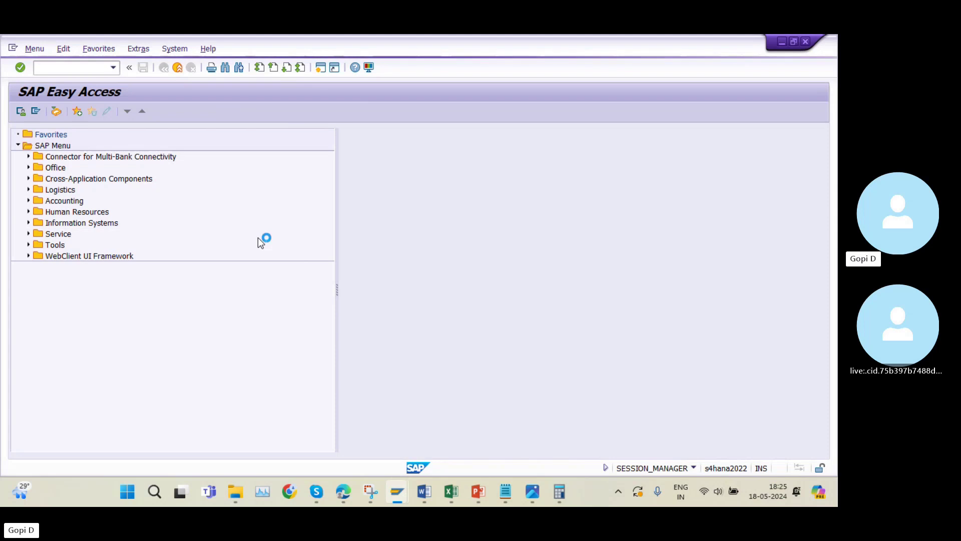
Step: Browse the YouTube channel's videos, then minimise the browser to return to SAP
{"action": "left_click", "coordinate": [344, 496]}
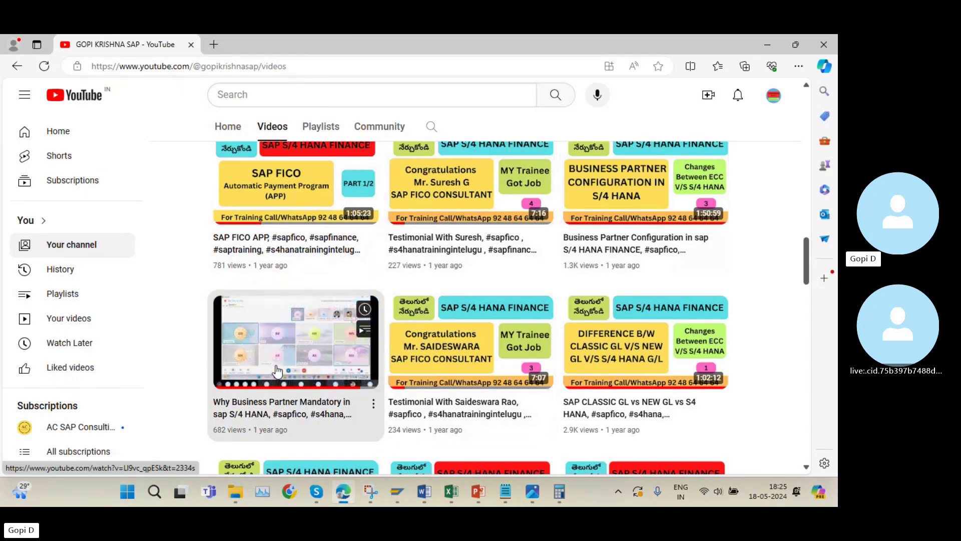
{"action": "scroll", "coordinate": [276, 371], "scroll_direction": "up", "scroll_amount": 1}
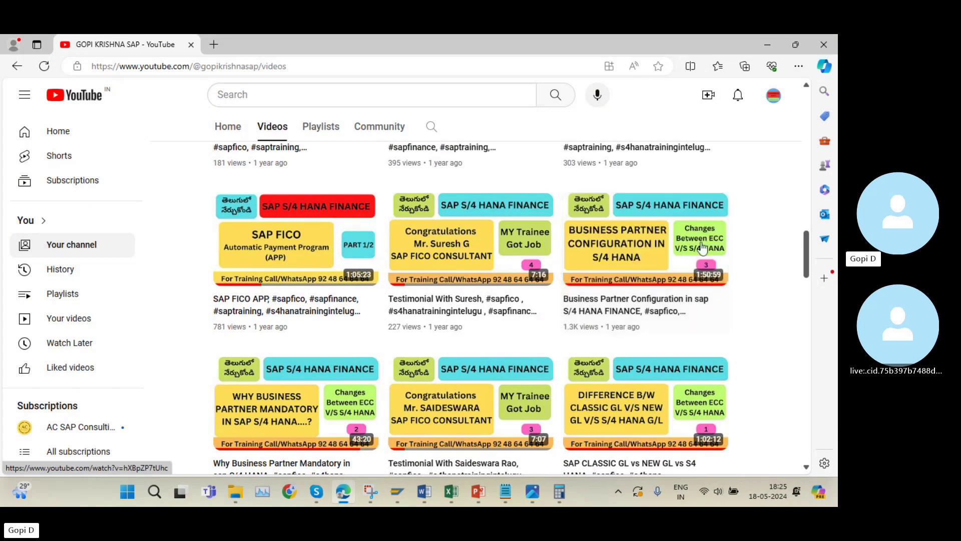
{"action": "mouse_move", "coordinate": [700, 261]}
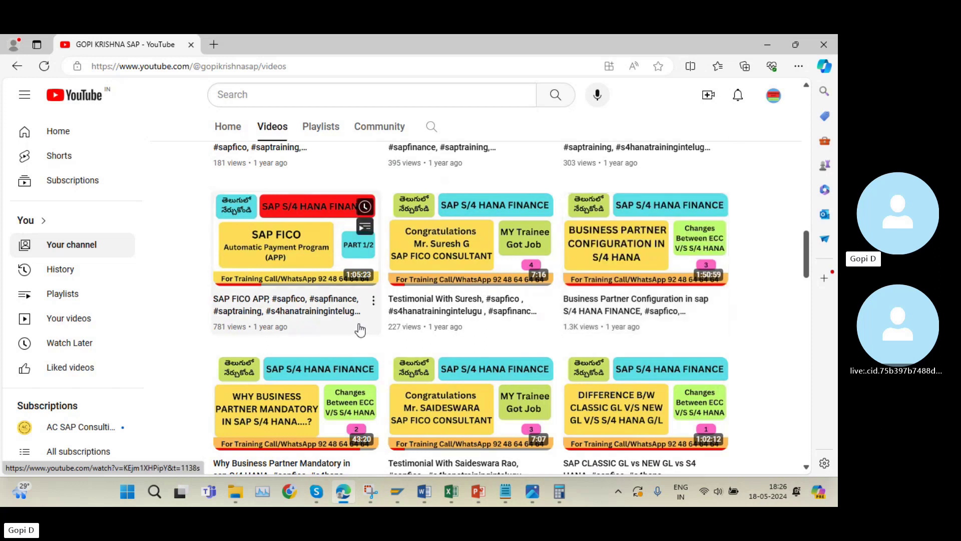
{"action": "mouse_move", "coordinate": [330, 416]}
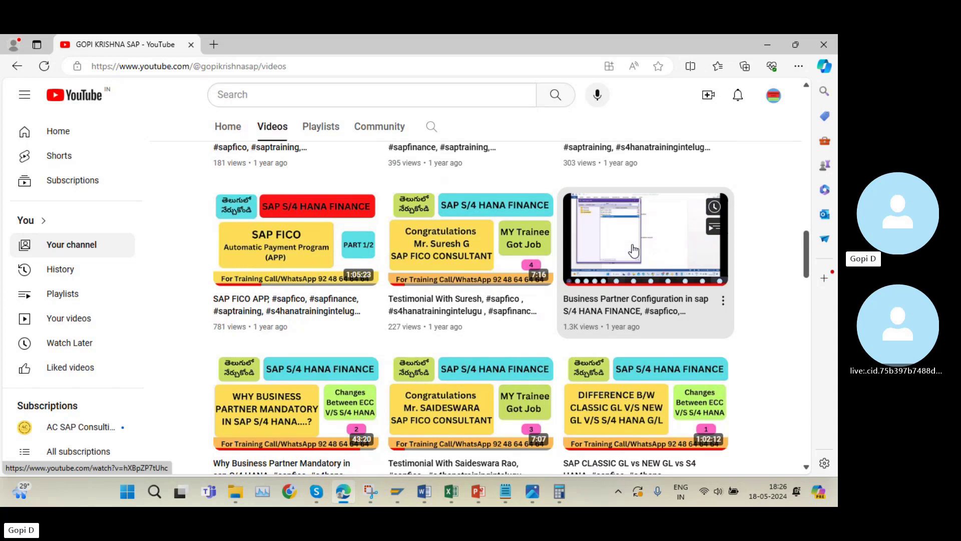
{"action": "left_click", "coordinate": [769, 39]}
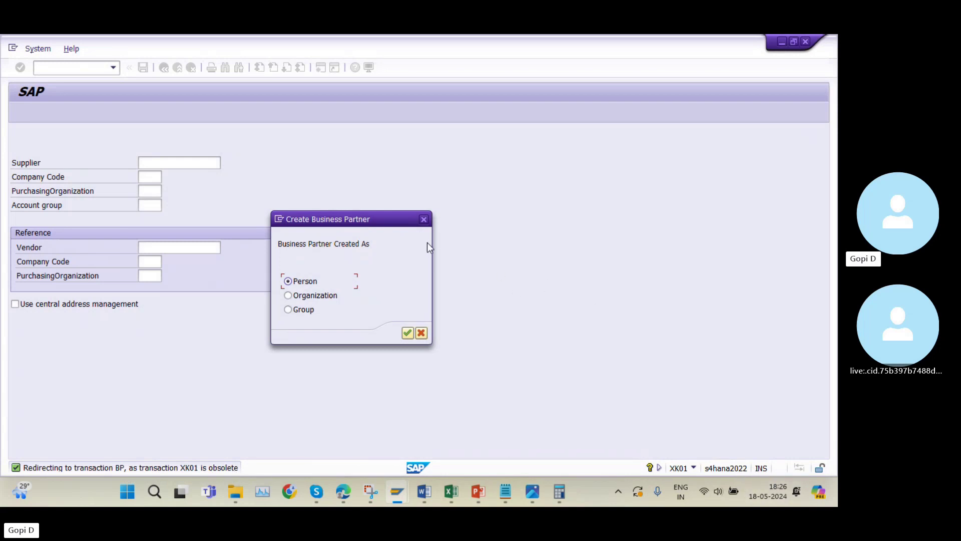
Step: Cancel the Create Business Partner prompt and launch transaction BP
{"action": "left_click", "coordinate": [423, 219]}
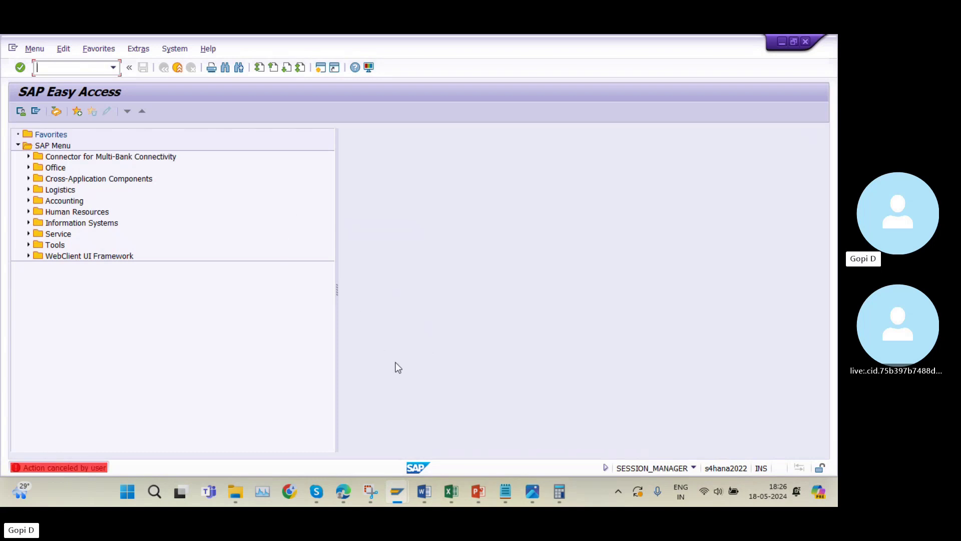
{"action": "mouse_move", "coordinate": [398, 481]}
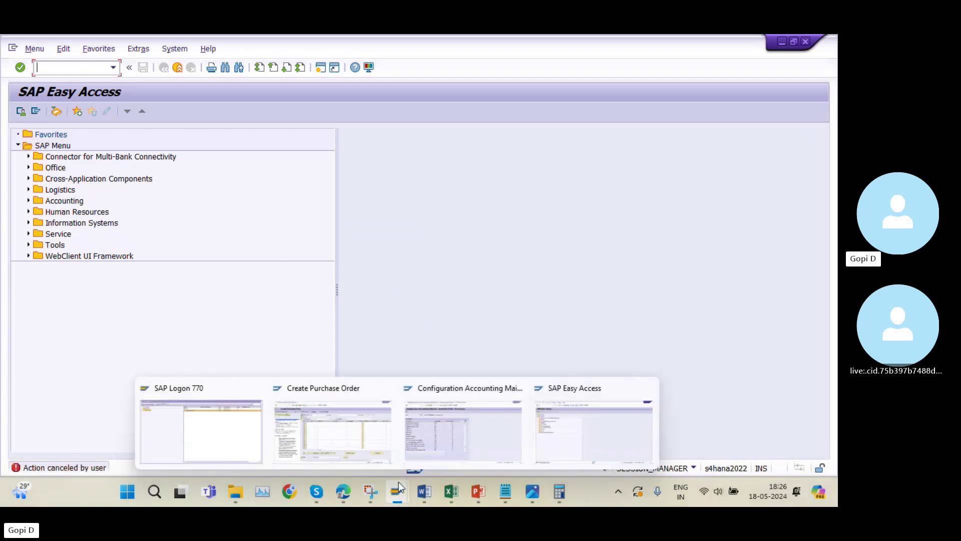
{"action": "left_click", "coordinate": [532, 430]}
{"action": "left_click", "coordinate": [64, 66]}
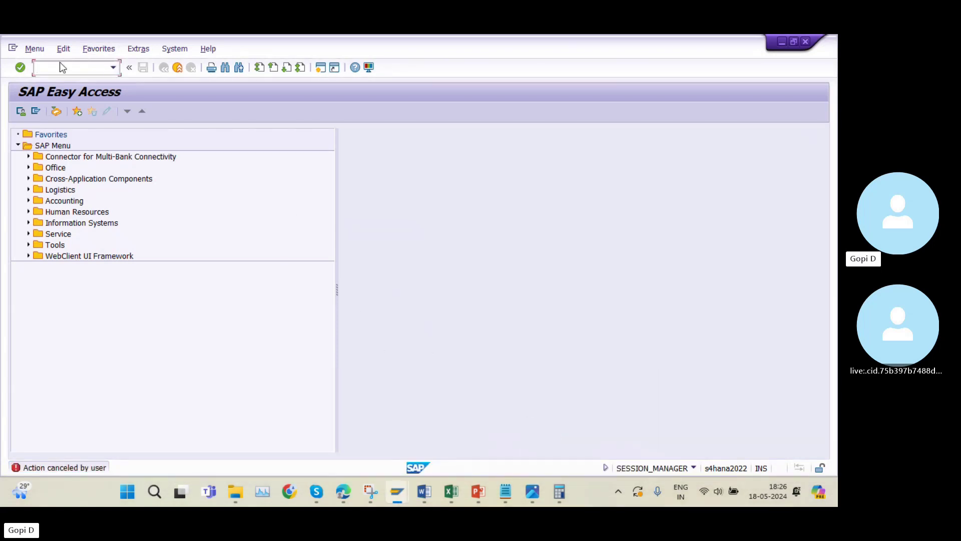
{"action": "type", "text": "BP"}
{"action": "key", "text": "Return"}
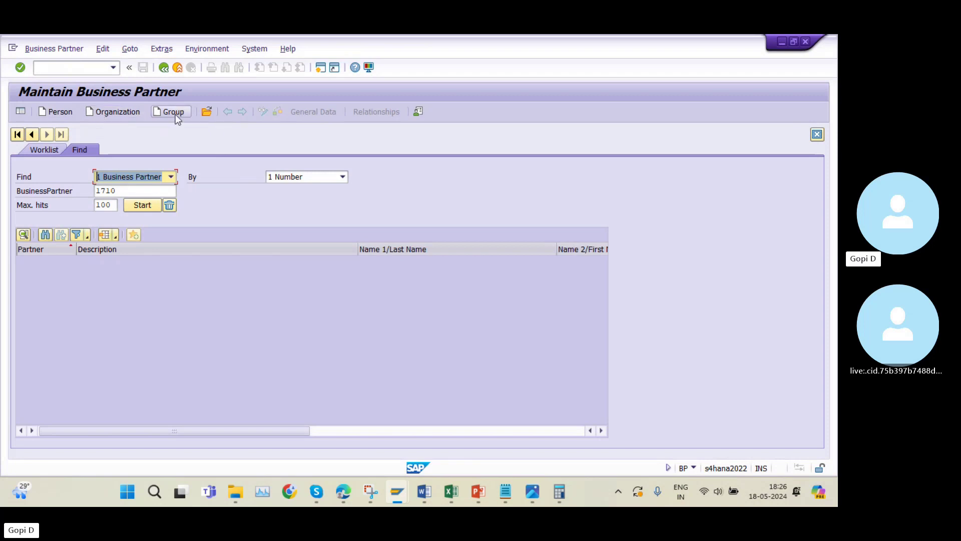
Step: Start an Organization partner with title 0003 Company and name AZ10 Supplier FI MM Integration
{"action": "left_click", "coordinate": [120, 110]}
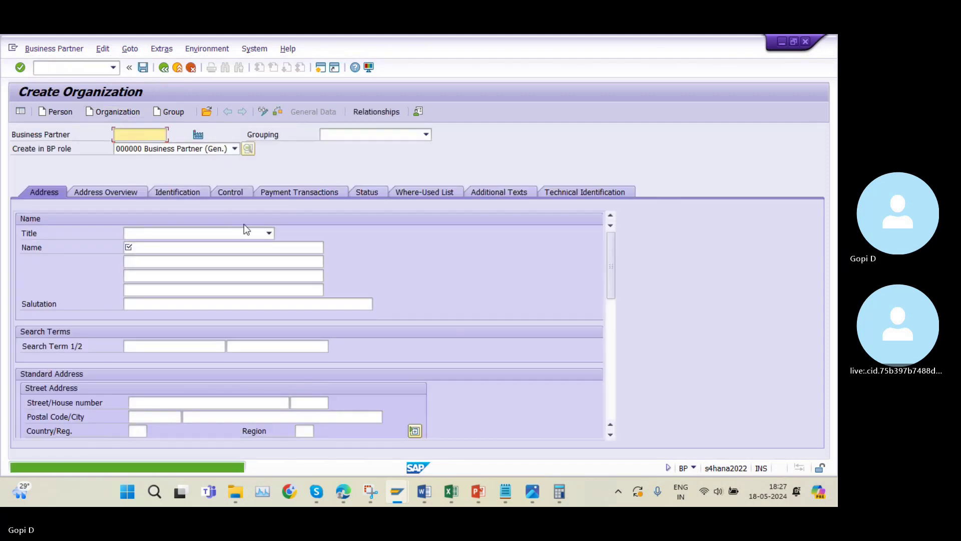
{"action": "left_click", "coordinate": [269, 233]}
{"action": "left_click", "coordinate": [227, 247]}
{"action": "left_click", "coordinate": [222, 246]}
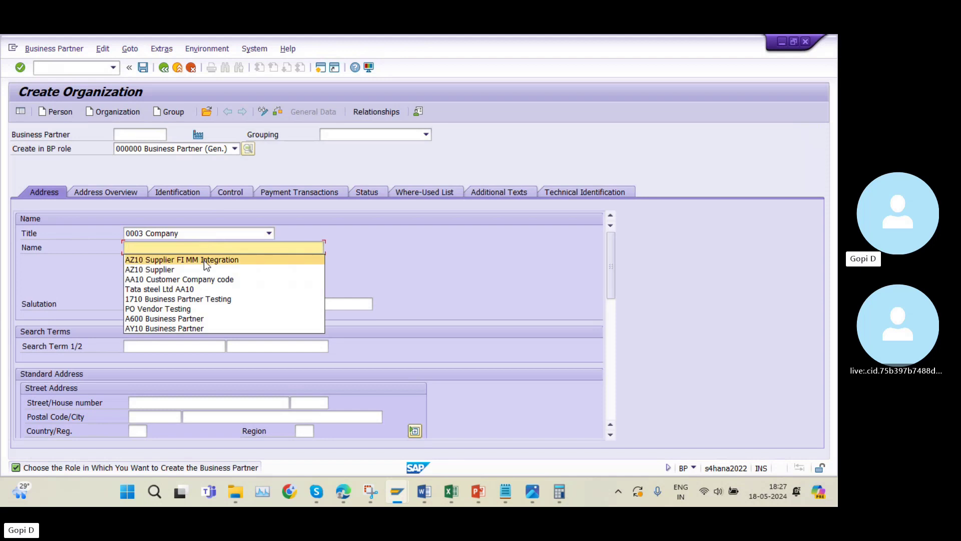
{"action": "left_click", "coordinate": [203, 260]}
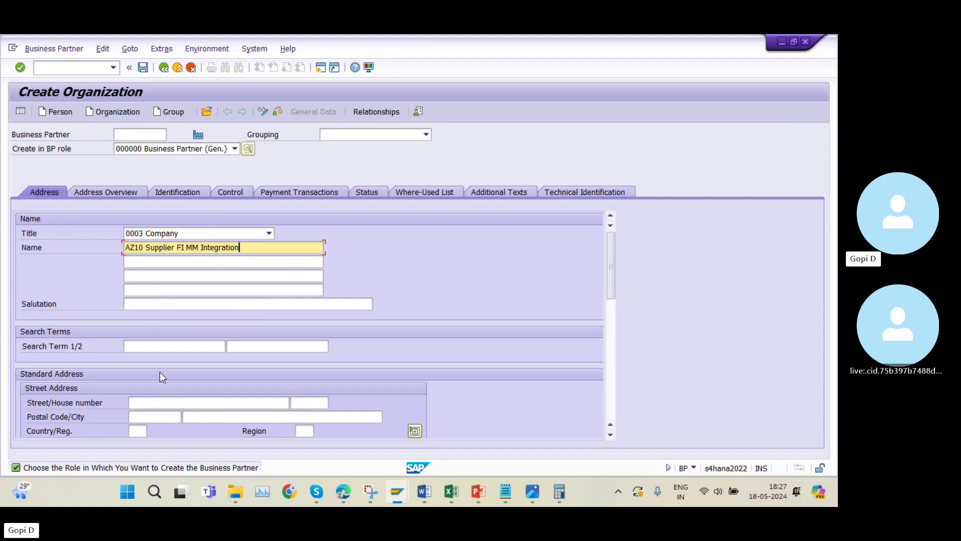
Step: Enter AZ10 as Search Term 1 for the organization
{"action": "left_click", "coordinate": [160, 346]}
{"action": "type", "text": "AZ10"}
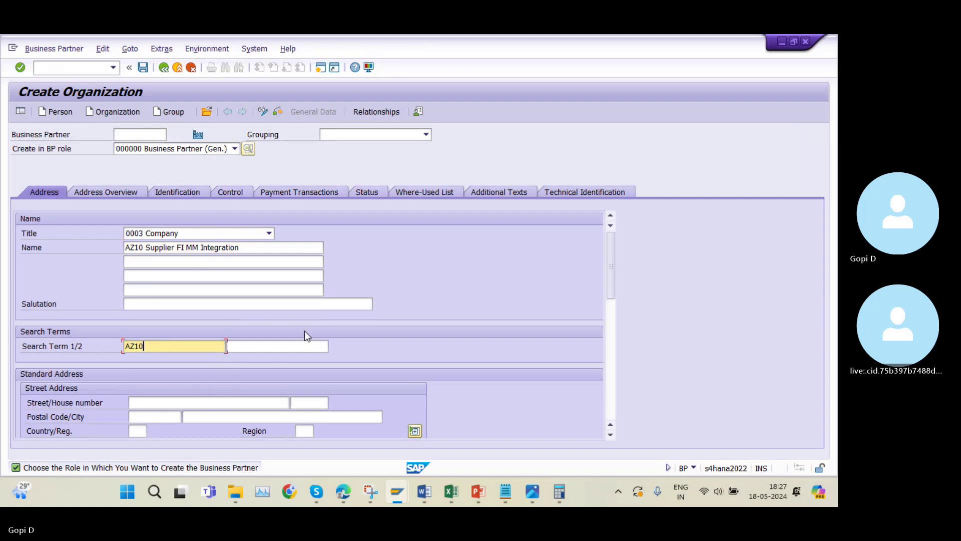
{"action": "scroll", "coordinate": [306, 380], "scroll_direction": "down", "scroll_amount": 3}
{"action": "scroll", "coordinate": [308, 384], "scroll_direction": "down", "scroll_amount": 1}
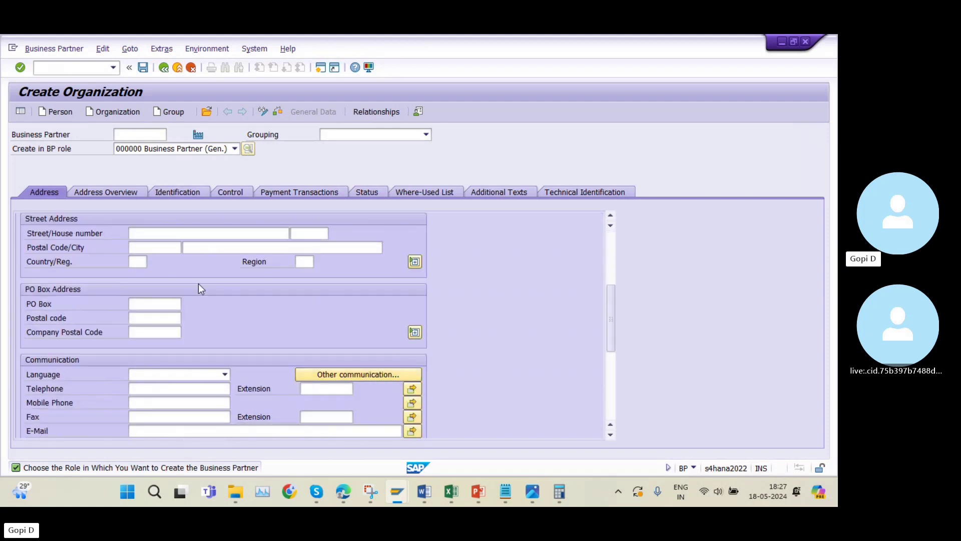
{"action": "scroll", "coordinate": [199, 283], "scroll_direction": "down", "scroll_amount": 3}
{"action": "scroll", "coordinate": [206, 289], "scroll_direction": "up", "scroll_amount": 5}
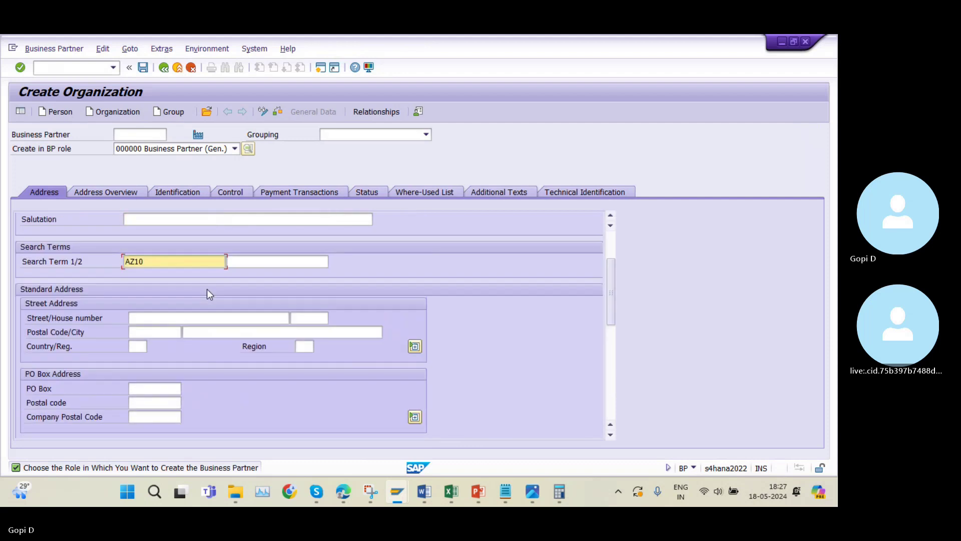
{"action": "scroll", "coordinate": [209, 294], "scroll_direction": "up", "scroll_amount": 2}
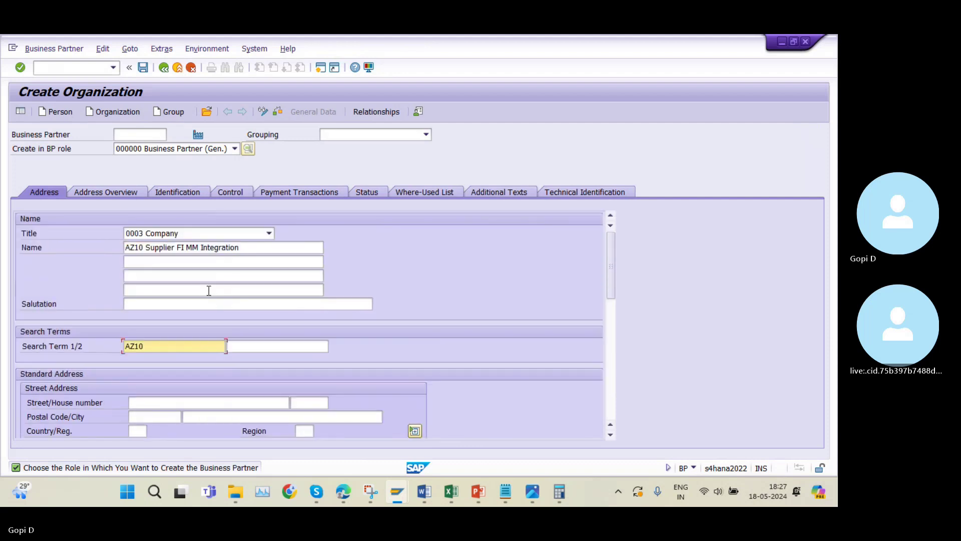
Step: Switch the partner to the FLVN01 Supplier role and confirm creating it in that role
{"action": "left_click", "coordinate": [234, 149]}
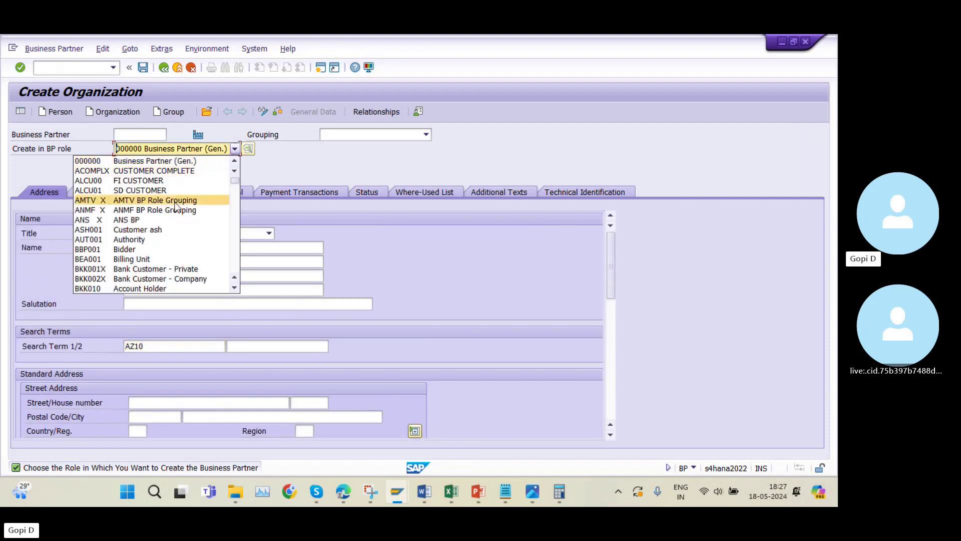
{"action": "scroll", "coordinate": [168, 239], "scroll_direction": "down", "scroll_amount": 2}
{"action": "scroll", "coordinate": [168, 242], "scroll_direction": "down", "scroll_amount": 4}
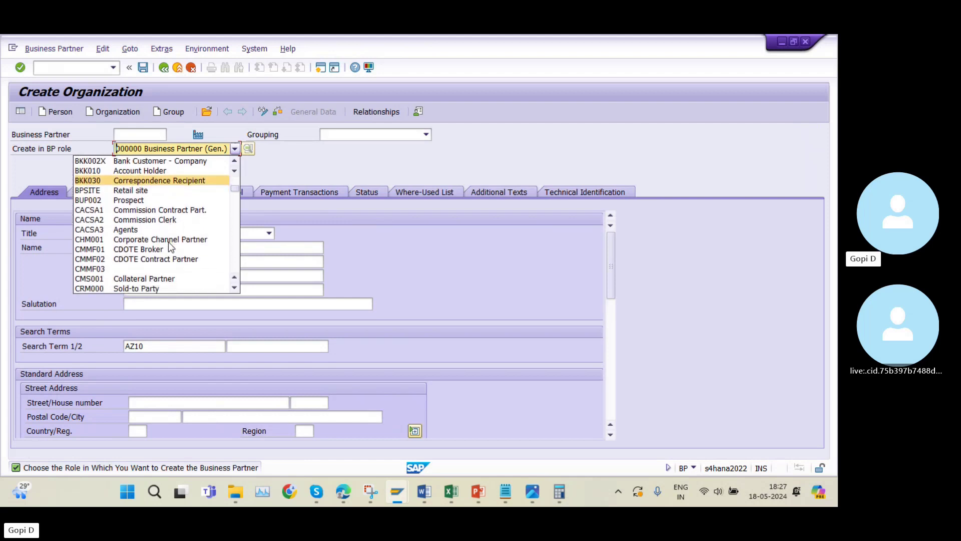
{"action": "scroll", "coordinate": [168, 241], "scroll_direction": "down", "scroll_amount": 6}
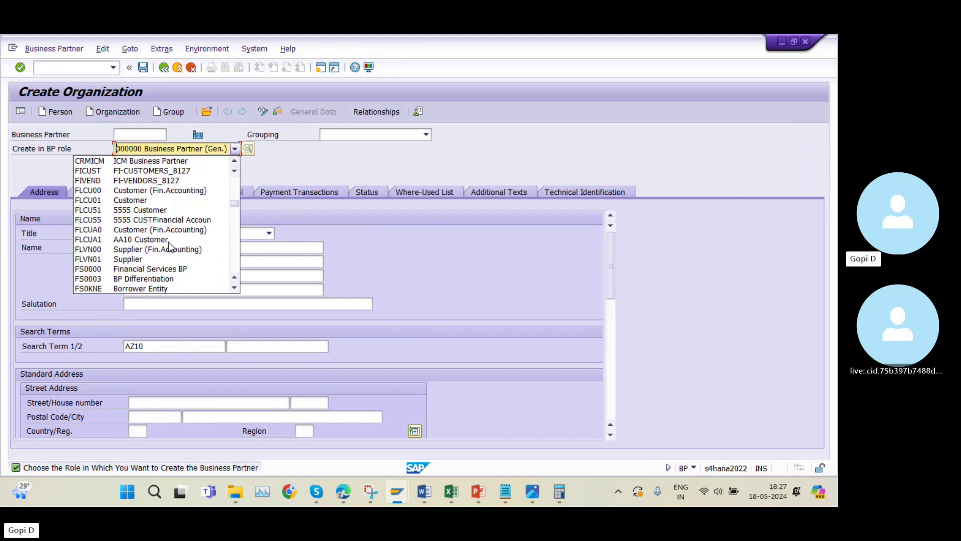
{"action": "left_click", "coordinate": [143, 259]}
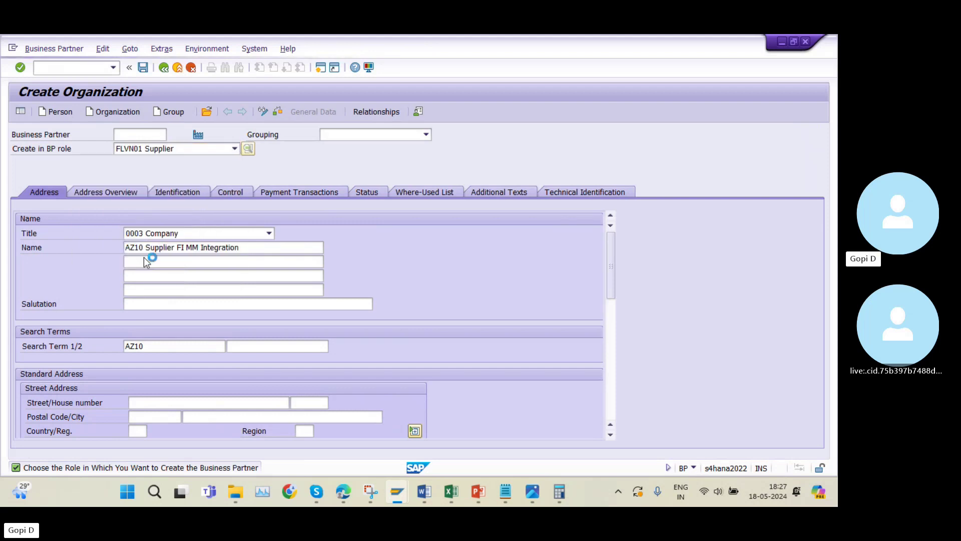
{"action": "left_click", "coordinate": [335, 363]}
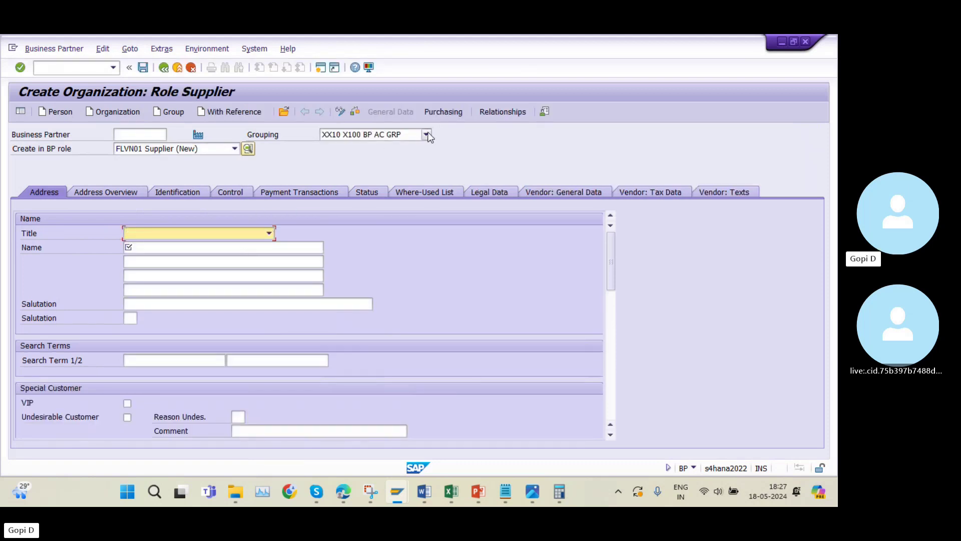
Step: Select grouping AZDD AZ BP ML for the new supplier, briefly checking the browser
{"action": "left_click", "coordinate": [427, 135]}
{"action": "scroll", "coordinate": [353, 191], "scroll_direction": "up", "scroll_amount": 10}
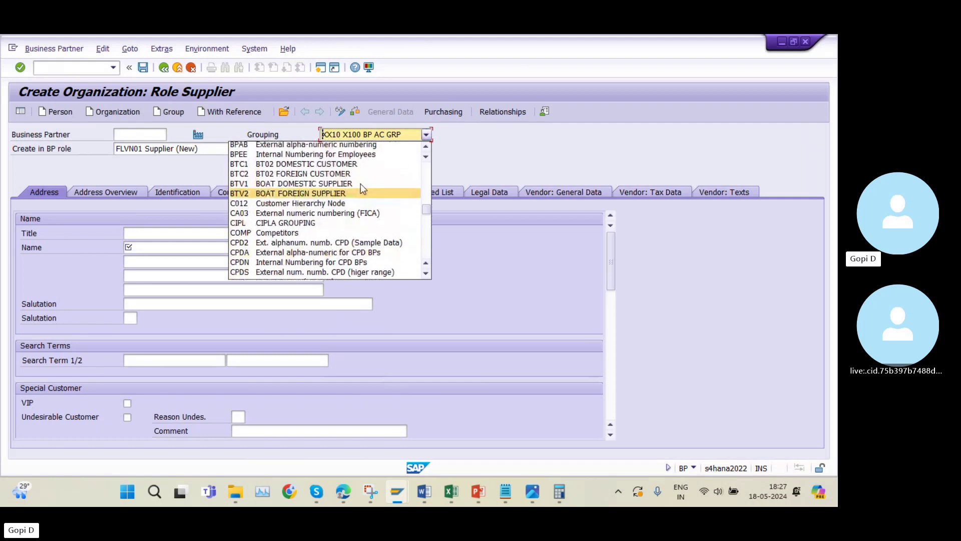
{"action": "scroll", "coordinate": [355, 189], "scroll_direction": "up", "scroll_amount": 10}
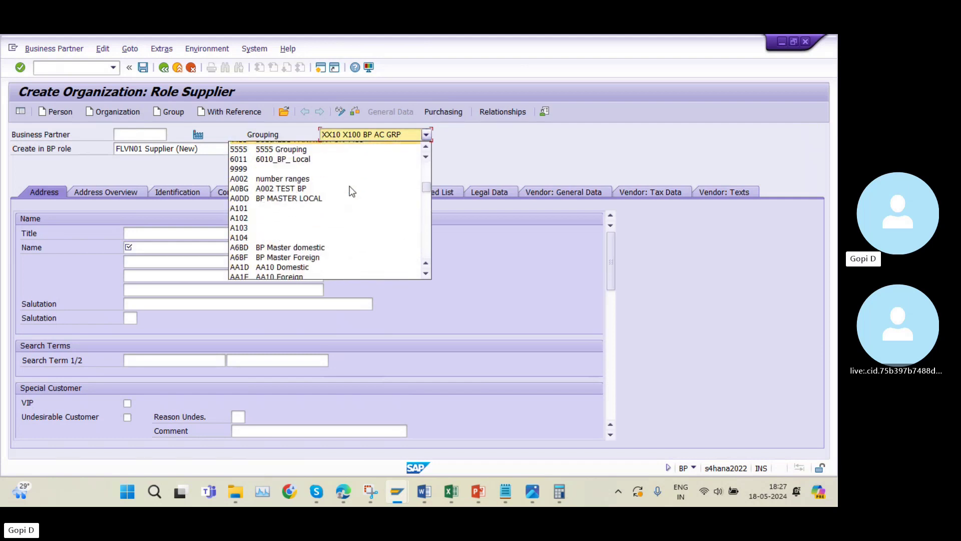
{"action": "scroll", "coordinate": [351, 188], "scroll_direction": "down", "scroll_amount": 5}
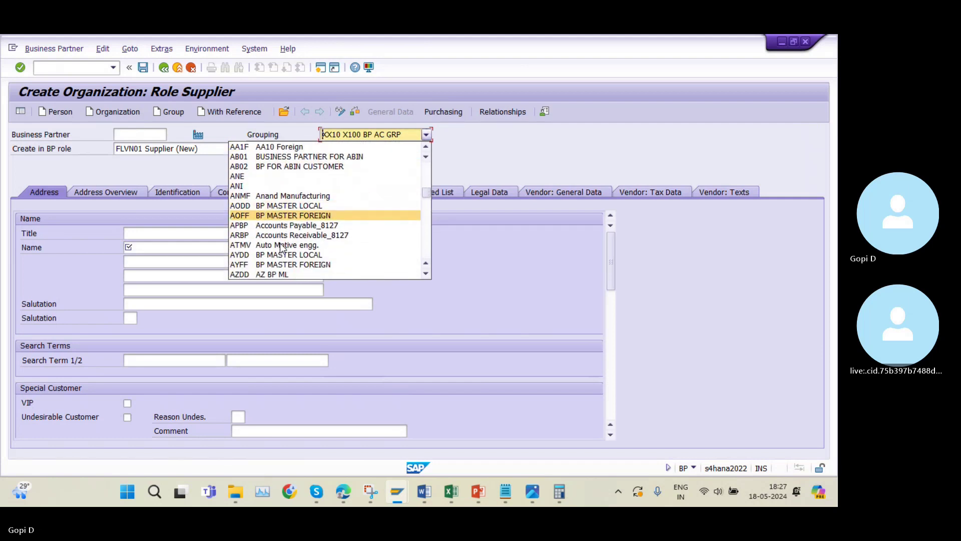
{"action": "scroll", "coordinate": [281, 247], "scroll_direction": "down", "scroll_amount": 1}
{"action": "left_click", "coordinate": [261, 244]}
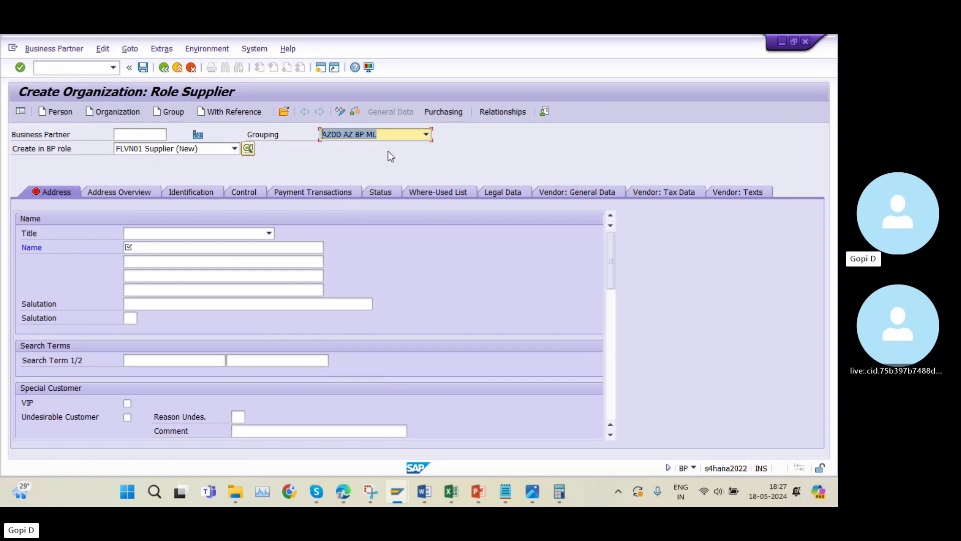
{"action": "left_click", "coordinate": [341, 492]}
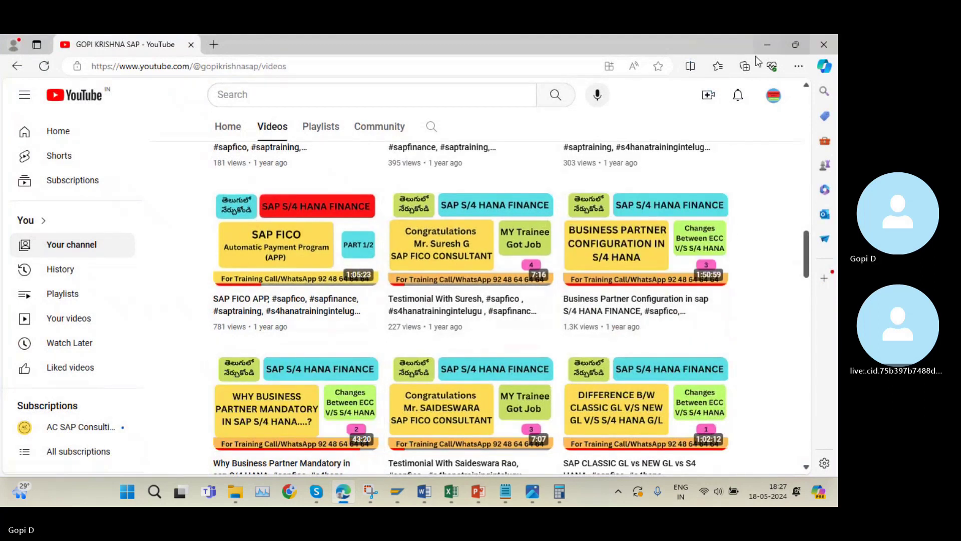
{"action": "left_click", "coordinate": [767, 44]}
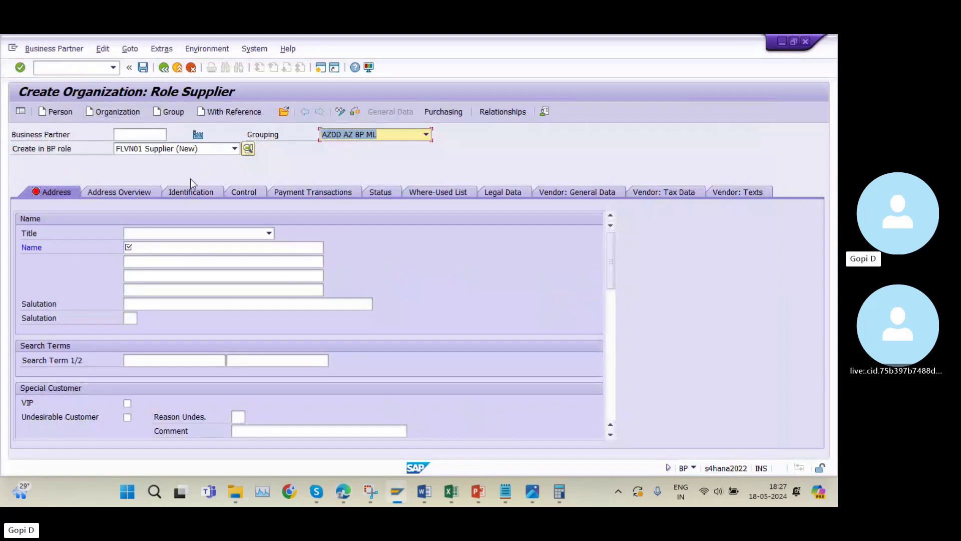
Step: Refill title 0003 Company, name AZ10 Supplier FI MM Integration and search term AZ10
{"action": "left_click", "coordinate": [192, 234]}
{"action": "left_click", "coordinate": [191, 246]}
{"action": "left_click", "coordinate": [194, 247]}
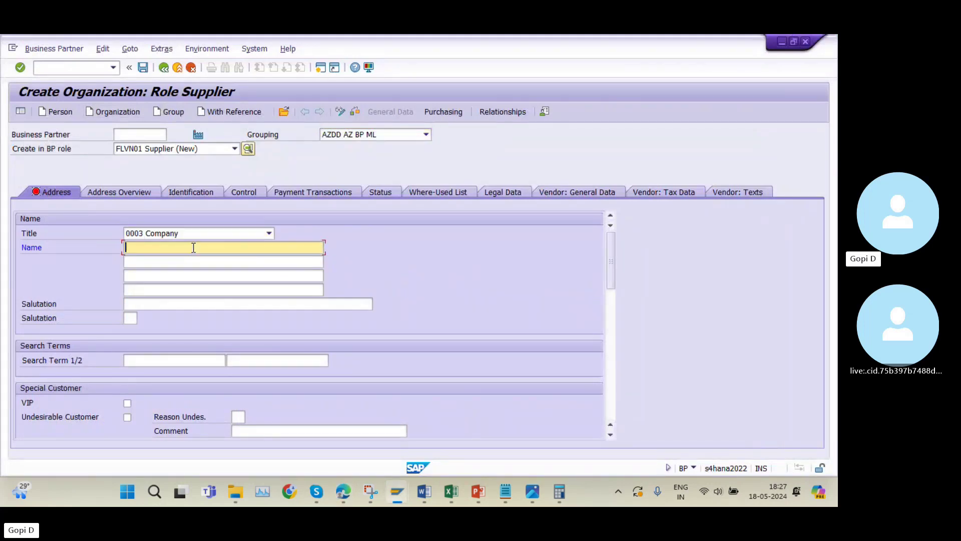
{"action": "left_click", "coordinate": [165, 257]}
{"action": "left_click", "coordinate": [149, 358]}
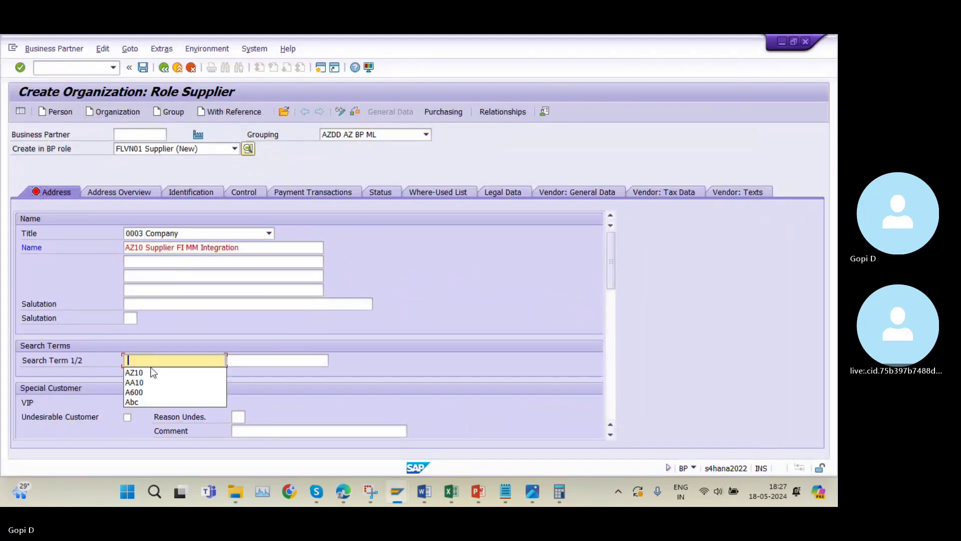
{"action": "left_click", "coordinate": [151, 371]}
{"action": "scroll", "coordinate": [281, 367], "scroll_direction": "down", "scroll_amount": 5}
Step: Set the address to city HYDERABAD, country IN, region 36
{"action": "left_click", "coordinate": [224, 345]}
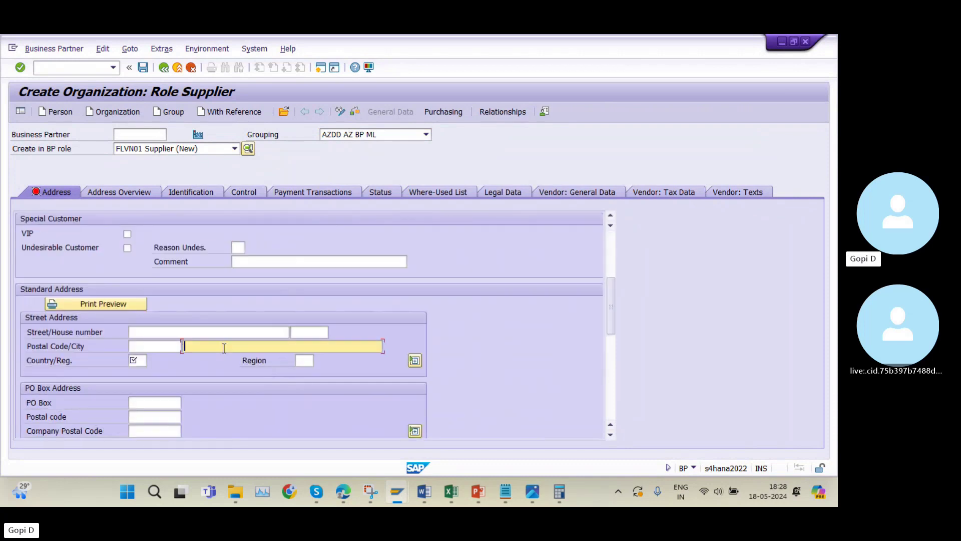
{"action": "left_click", "coordinate": [224, 357]}
{"action": "left_click", "coordinate": [142, 362]}
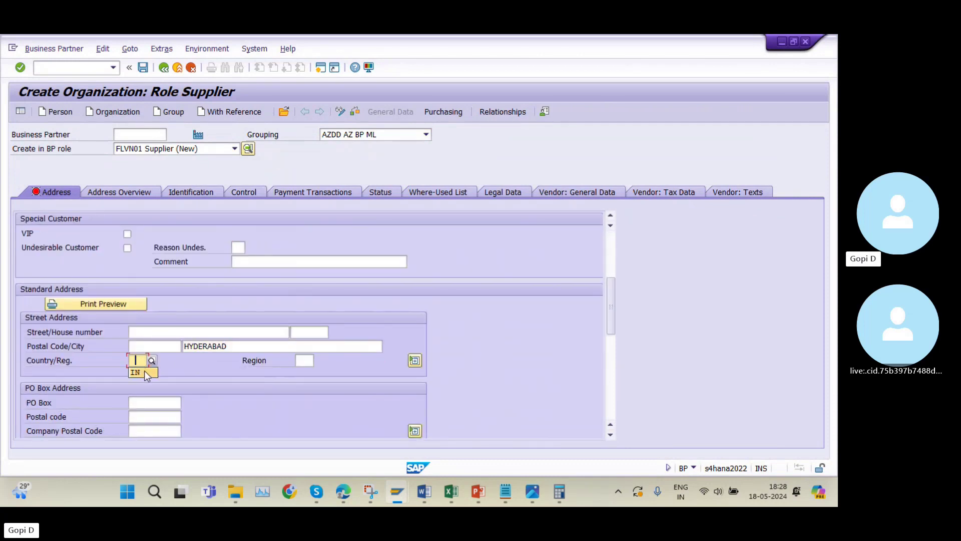
{"action": "left_click", "coordinate": [144, 371]}
{"action": "left_click", "coordinate": [303, 360]}
{"action": "left_click", "coordinate": [302, 373]}
{"action": "scroll", "coordinate": [263, 394], "scroll_direction": "down", "scroll_amount": 5}
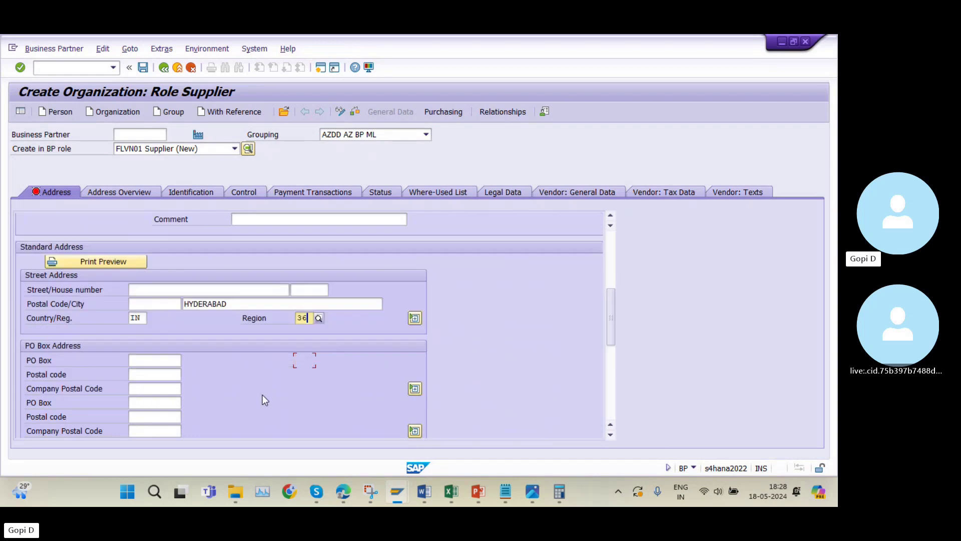
Step: Set the language to EN English and show the Vendor: General Data tab
{"action": "left_click", "coordinate": [224, 261]}
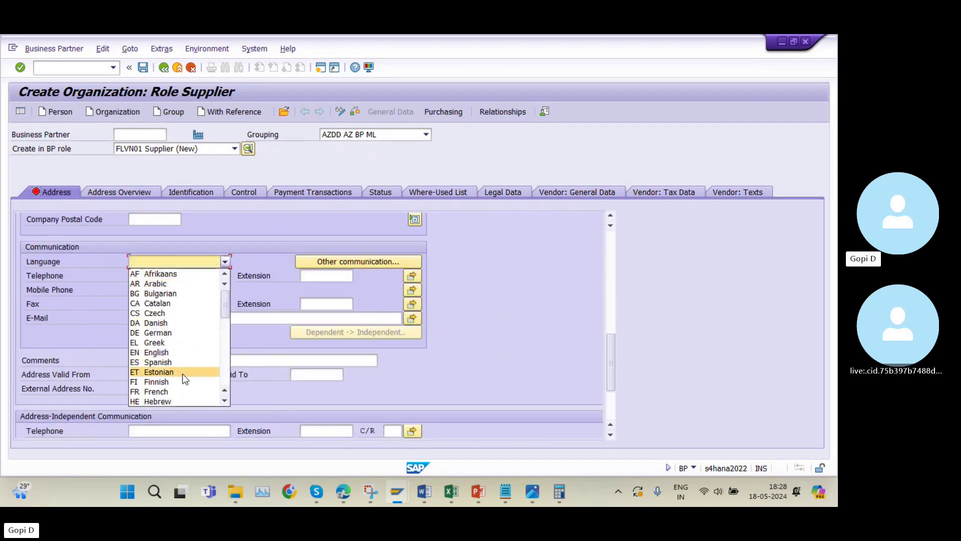
{"action": "scroll", "coordinate": [181, 386], "scroll_direction": "down", "scroll_amount": 1}
{"action": "left_click", "coordinate": [170, 323]}
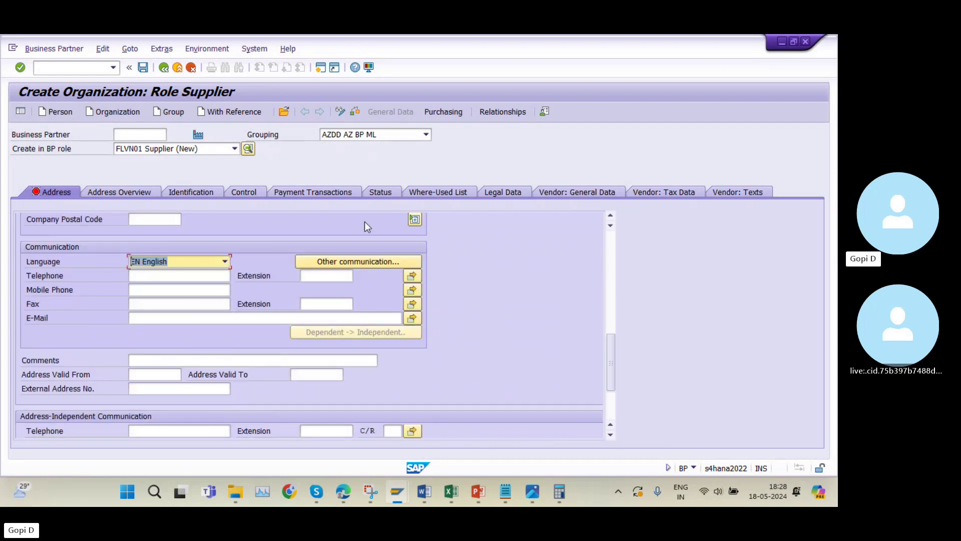
{"action": "left_click", "coordinate": [578, 197]}
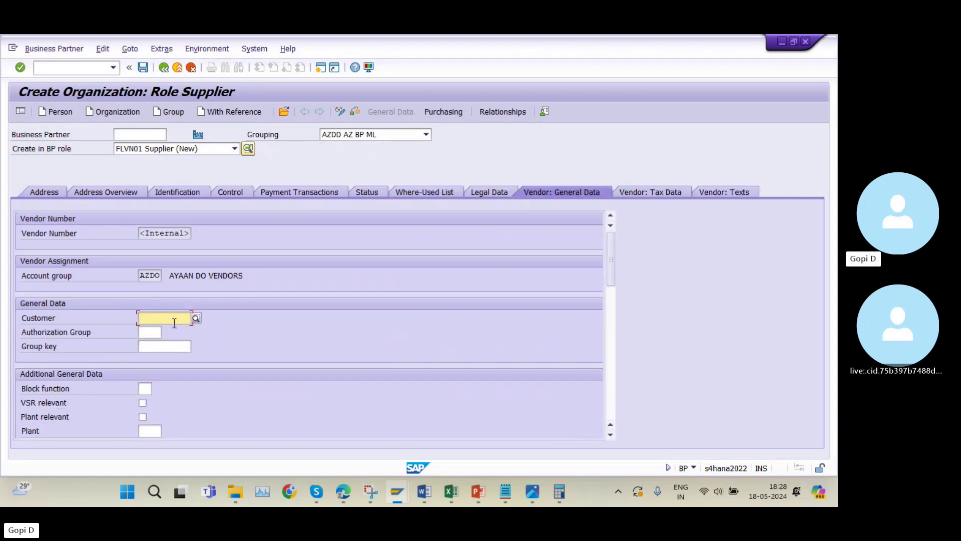
Step: Enter purchasing organization AZ10 in the supplier's Purchasing data, then return to General Data
{"action": "left_click", "coordinate": [444, 112]}
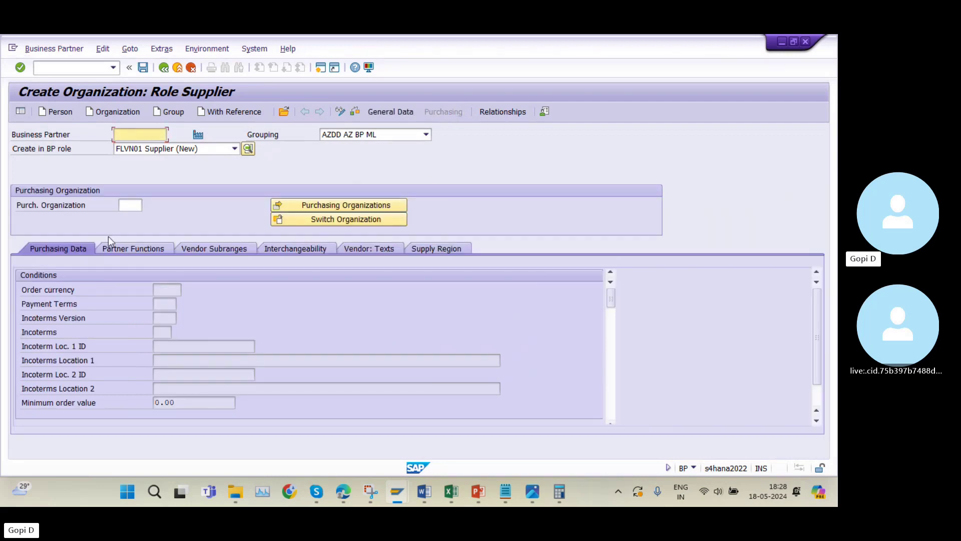
{"action": "left_click", "coordinate": [130, 205]}
{"action": "type", "text": "AZ1"}
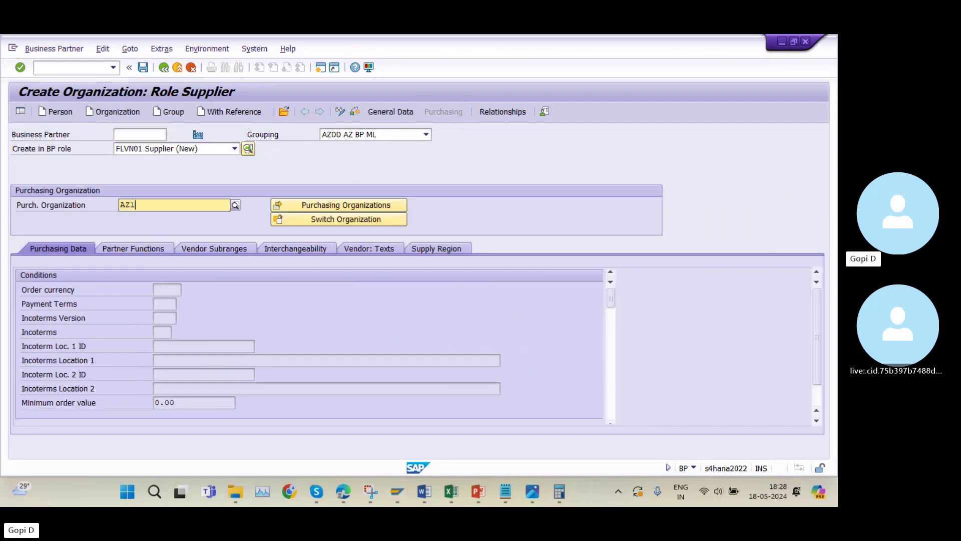
{"action": "type", "text": "0"}
{"action": "left_click", "coordinate": [151, 238]}
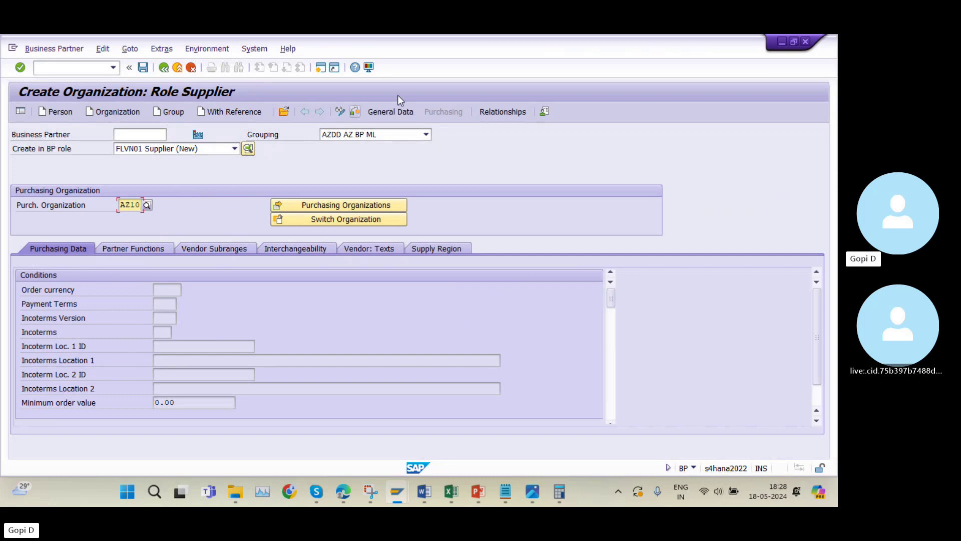
{"action": "left_click", "coordinate": [389, 111]}
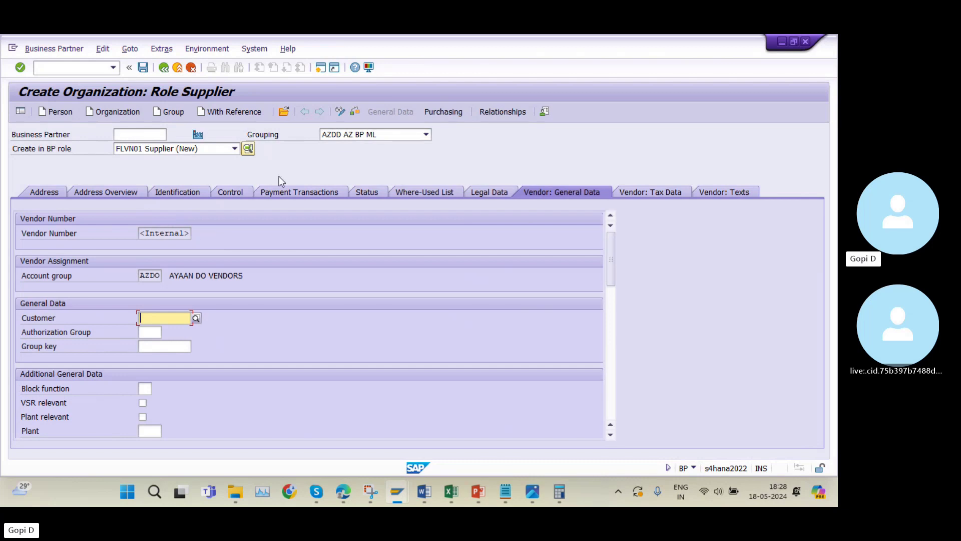
Step: Save business partner 7505 as supplier with vendor number 5504, then bring up the Excel notes workbook
{"action": "left_click", "coordinate": [144, 68]}
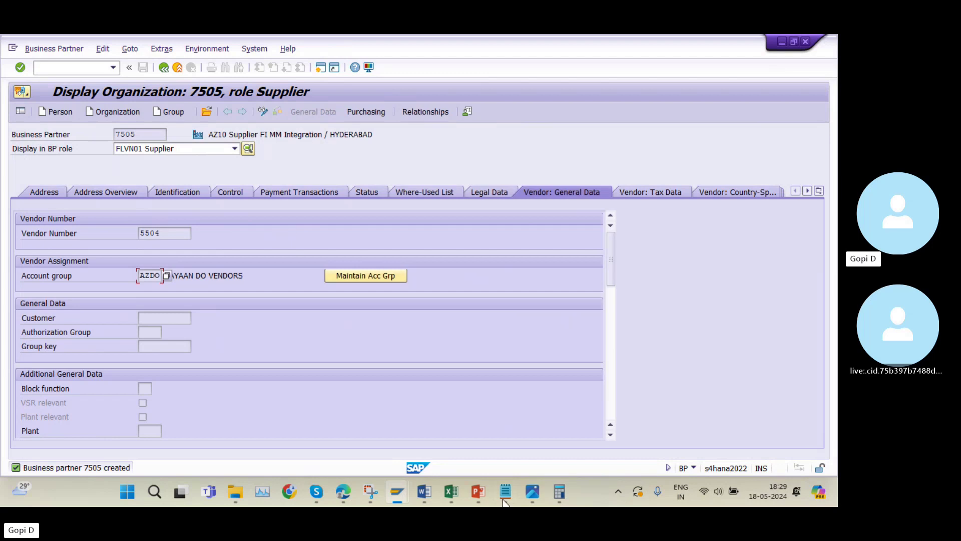
{"action": "left_click", "coordinate": [342, 492]}
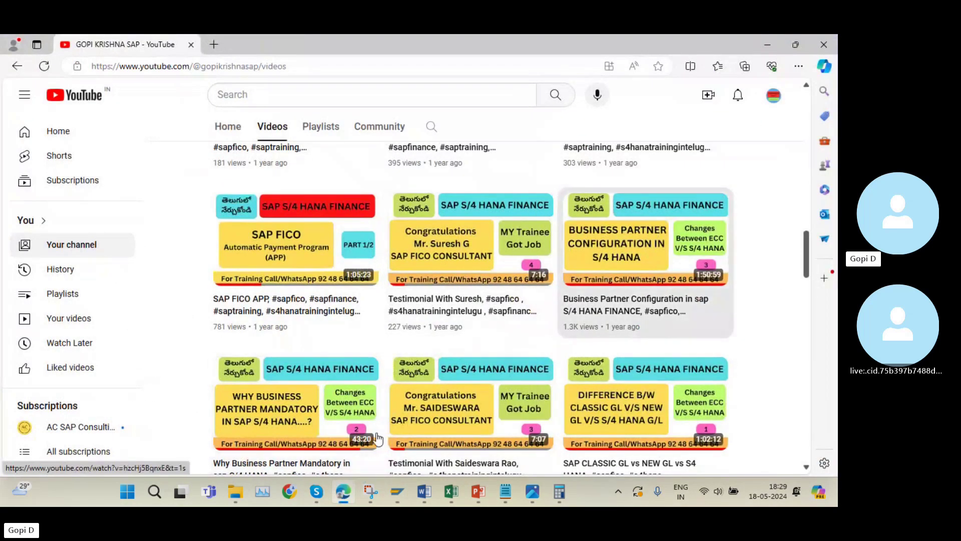
{"action": "left_click", "coordinate": [766, 47]}
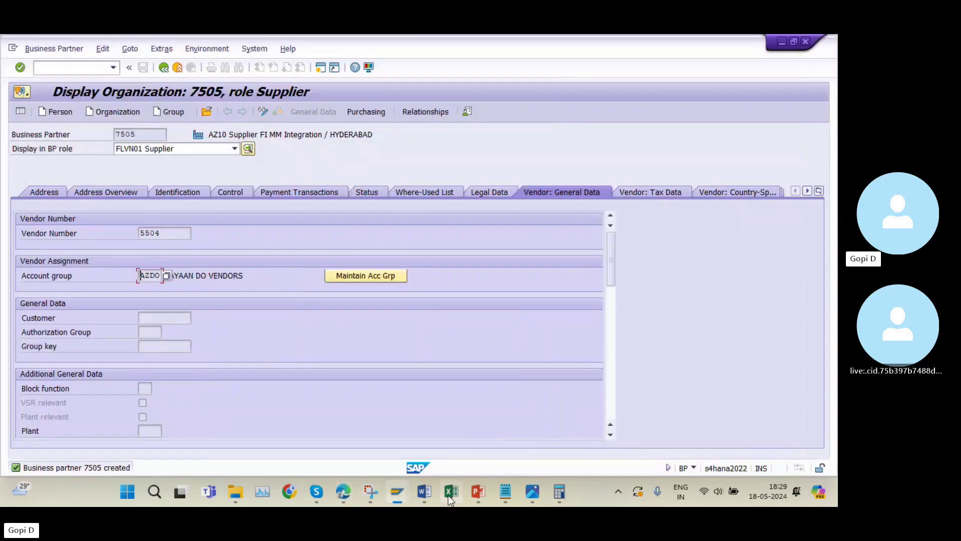
{"action": "left_click", "coordinate": [450, 491]}
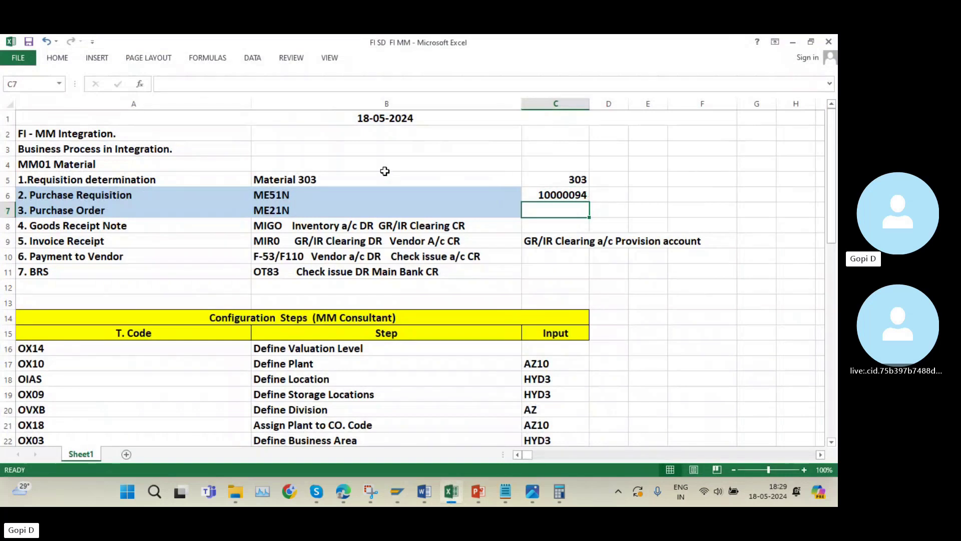
Step: Record 'Vendor 5504' in cell B4 of the FI MM notes and switch back to SAP
{"action": "left_click", "coordinate": [484, 163]}
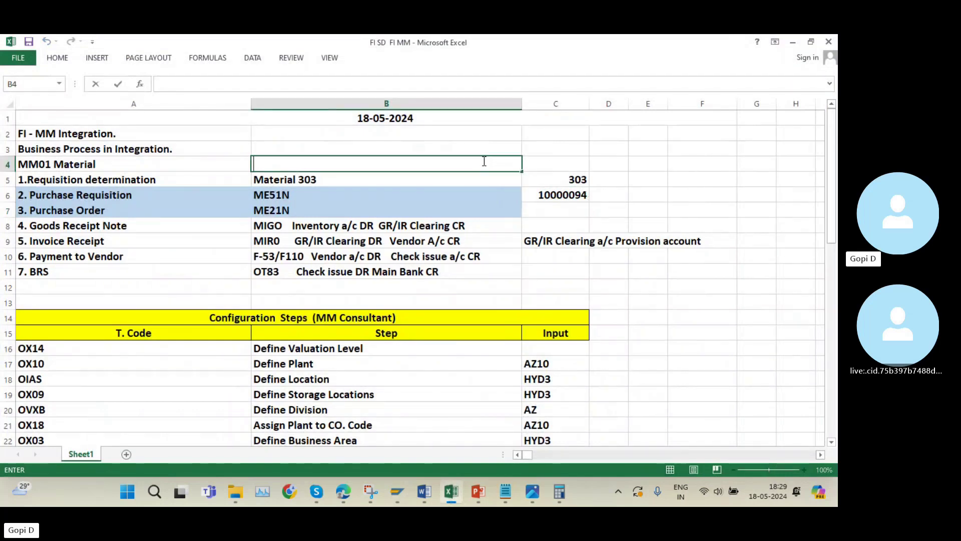
{"action": "type", "text": "Vendor"}
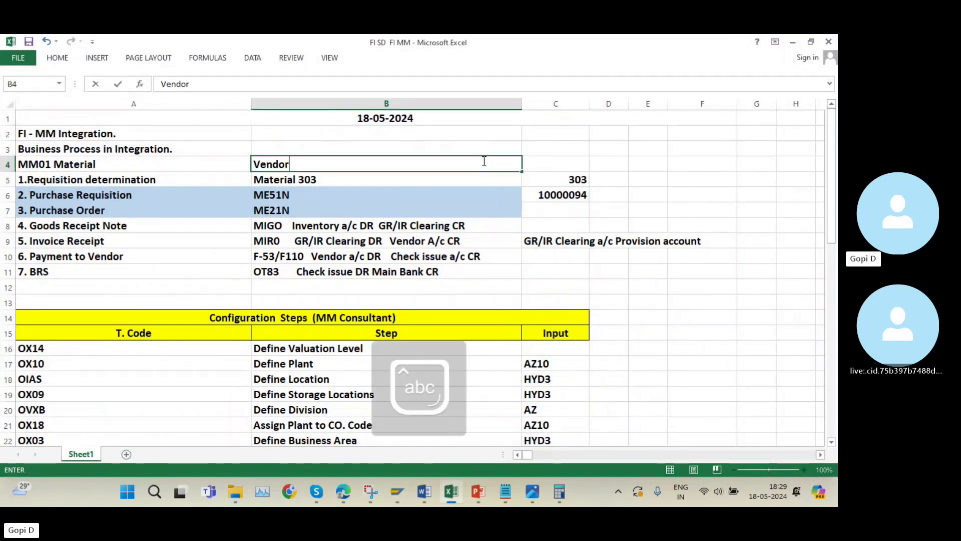
{"action": "left_click", "coordinate": [450, 496]}
{"action": "left_click", "coordinate": [450, 496]}
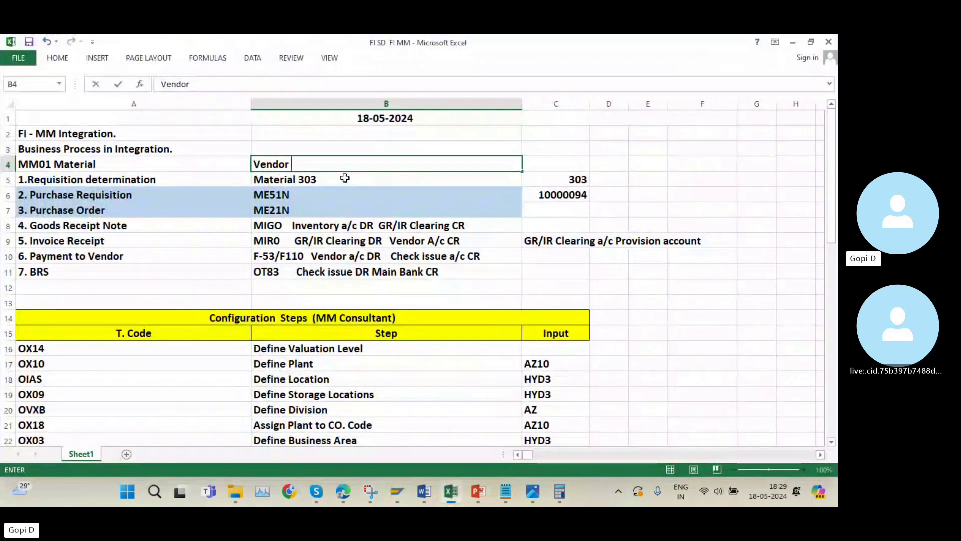
{"action": "type", "text": "5504"}
{"action": "left_click", "coordinate": [639, 165]}
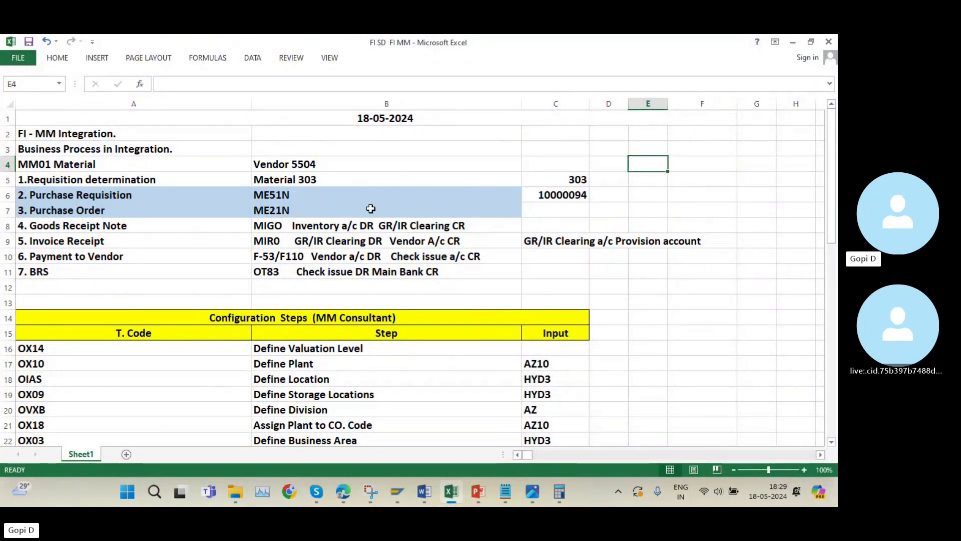
{"action": "key", "text": "alt+Tab"}
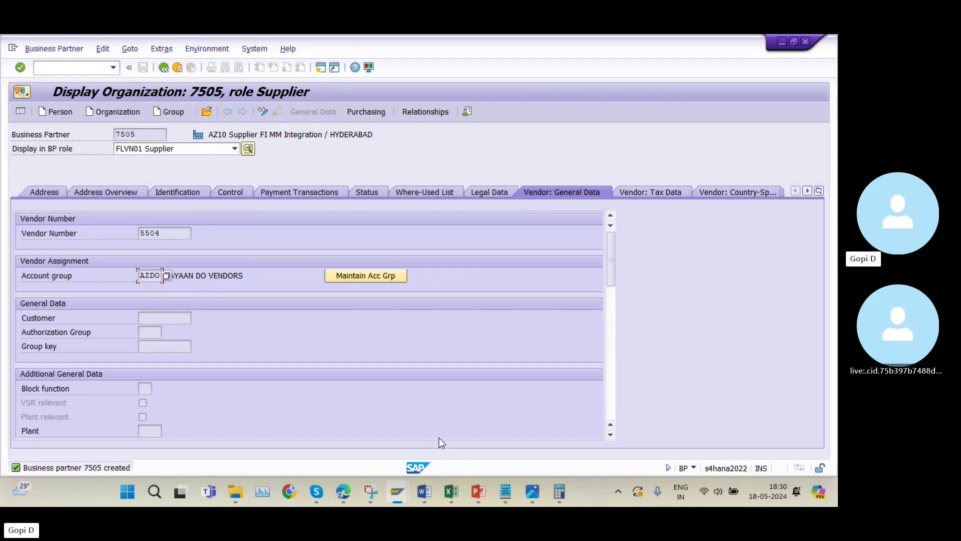
Step: Enter supplier 5504 in the Create Purchase Order window
{"action": "mouse_move", "coordinate": [389, 489]}
{"action": "left_click", "coordinate": [350, 428]}
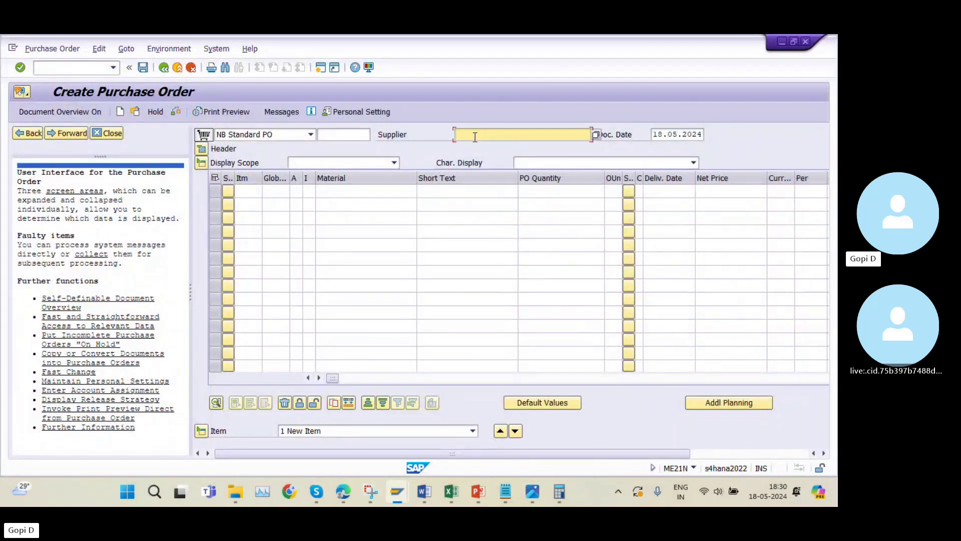
{"action": "type", "text": "550"}
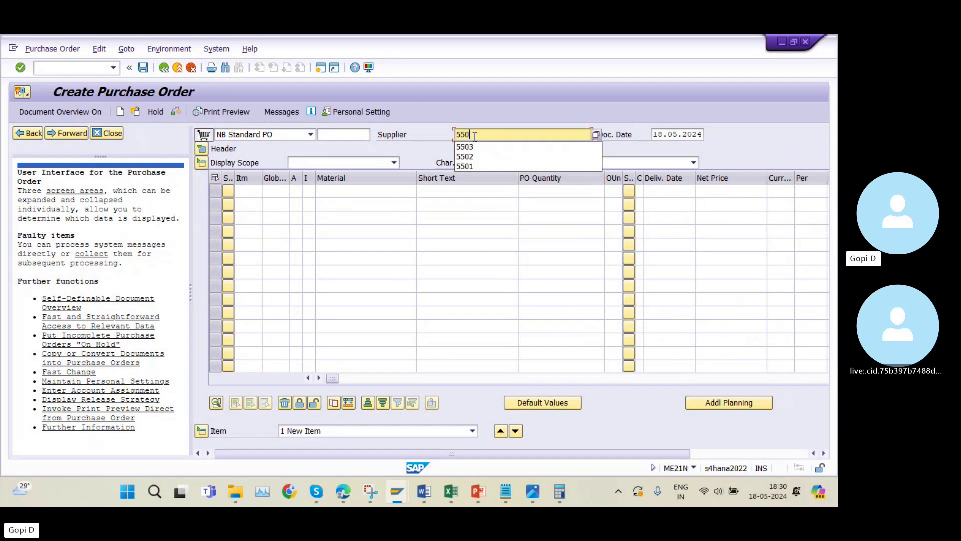
{"action": "type", "text": "4"}
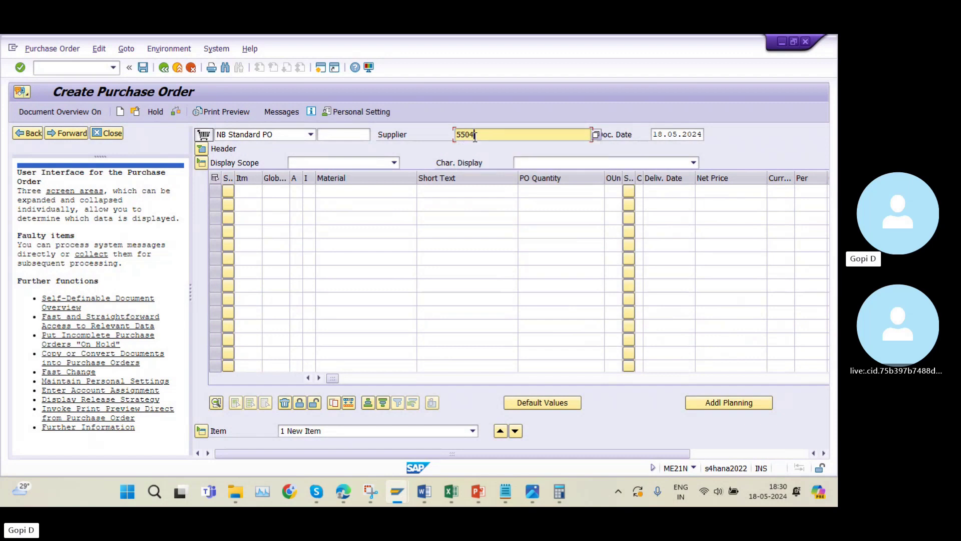
{"action": "left_click", "coordinate": [677, 134]}
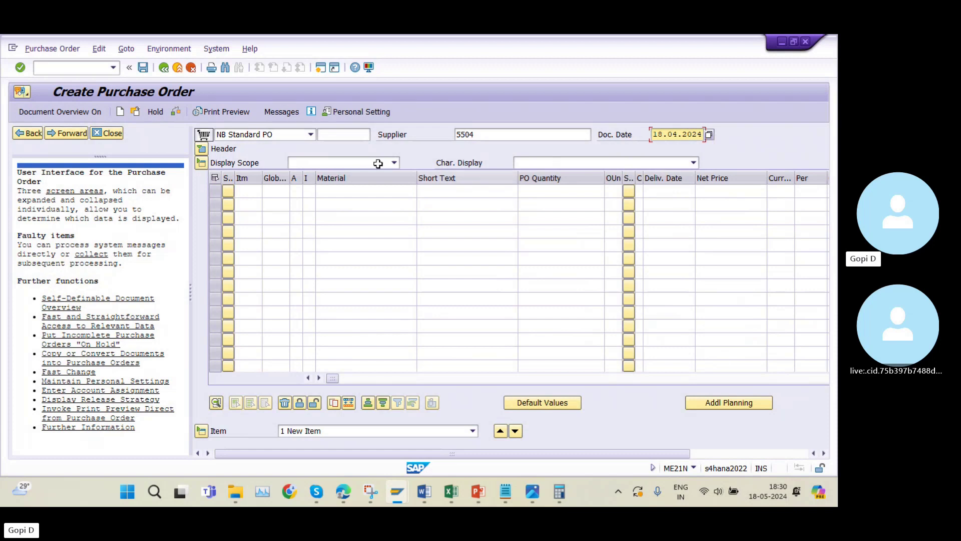
Step: Fill the header Org. Data with purchasing organization AZ10 and purchasing group AZ1
{"action": "left_click", "coordinate": [201, 150]}
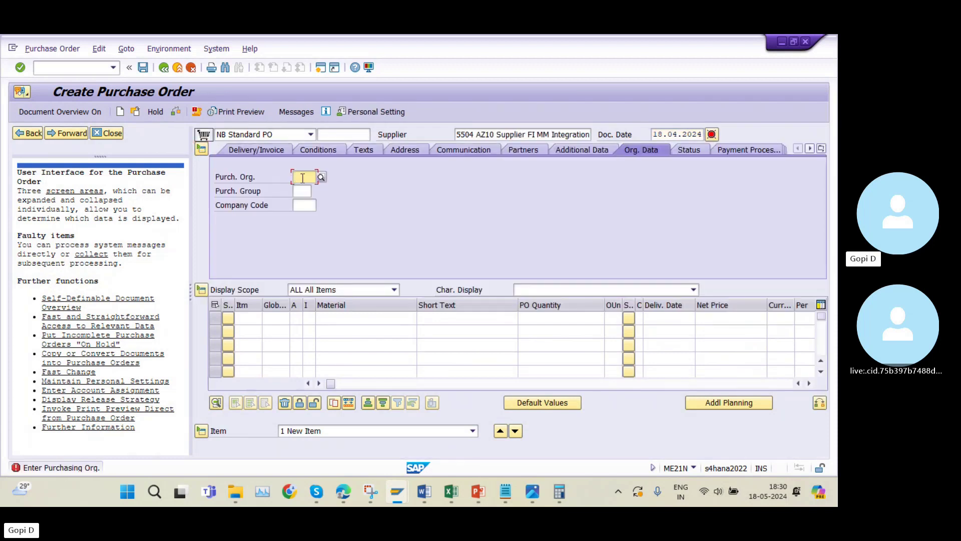
{"action": "key", "text": "Caps_Lock"}
{"action": "type", "text": "AZ10"}
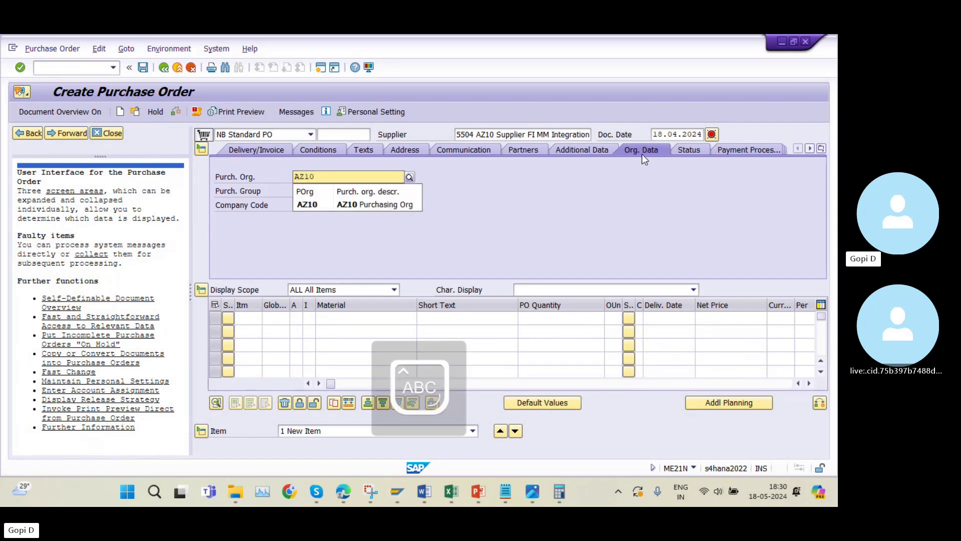
{"action": "left_click", "coordinate": [350, 204]}
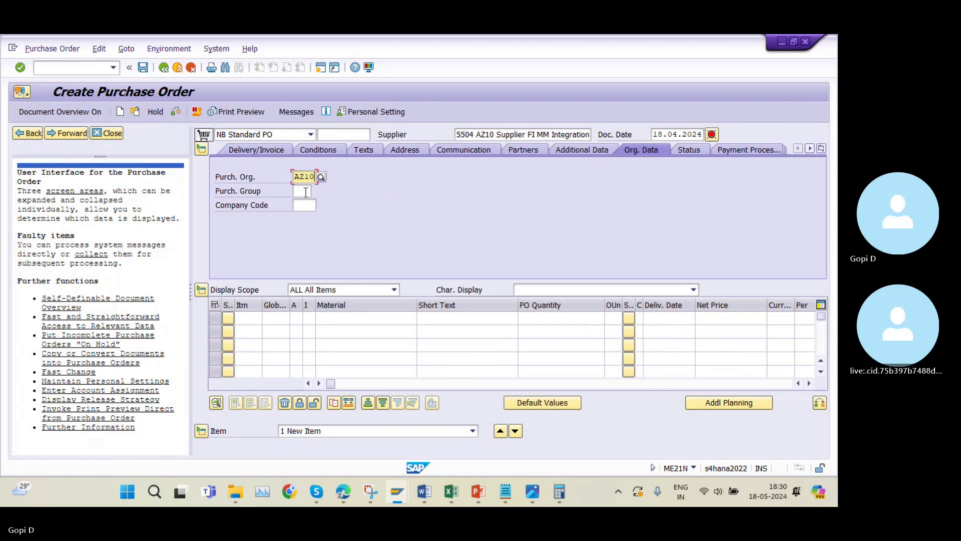
{"action": "left_click", "coordinate": [306, 192]}
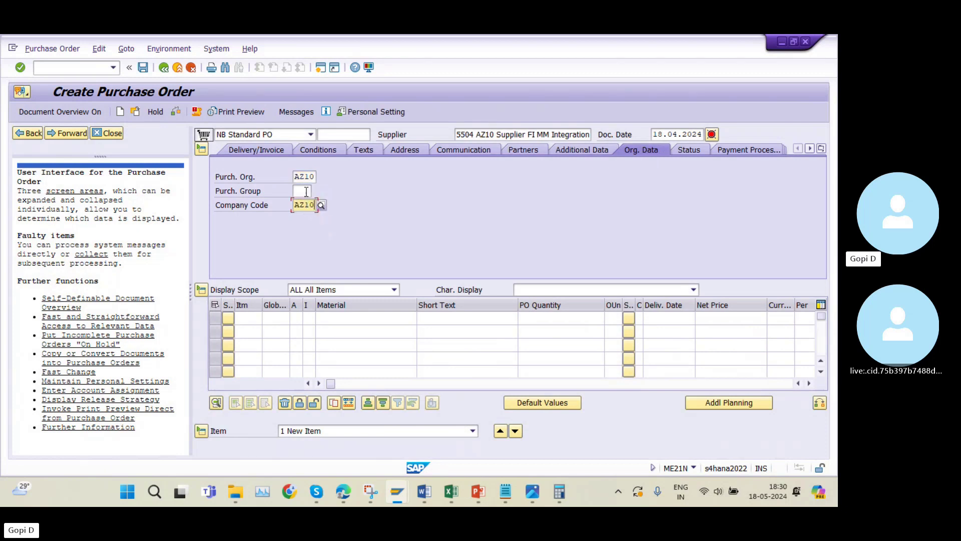
{"action": "left_click", "coordinate": [301, 202]}
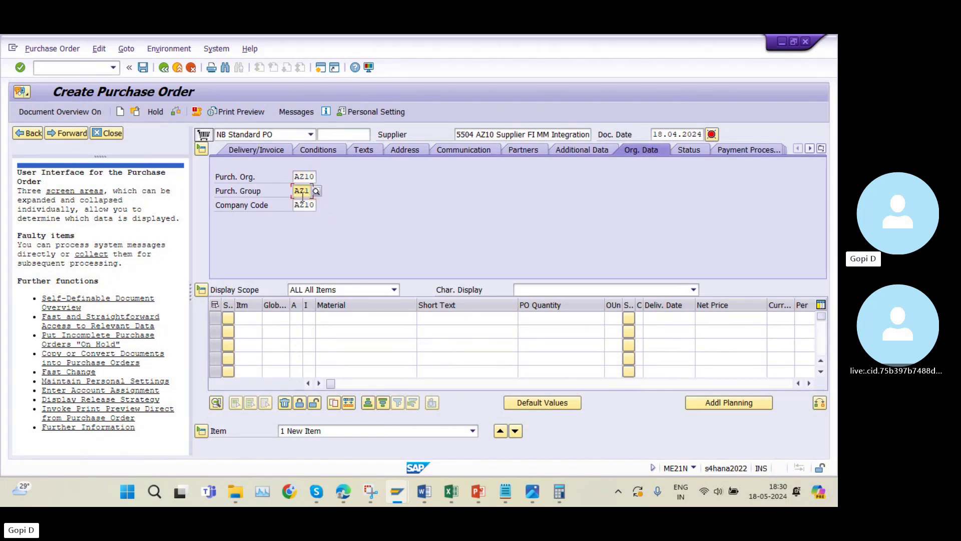
Step: Scroll the item grid to the first item's Purchase Requisition field
{"action": "left_click", "coordinate": [809, 383]}
{"action": "left_click", "coordinate": [810, 383]}
{"action": "left_click", "coordinate": [810, 383]}
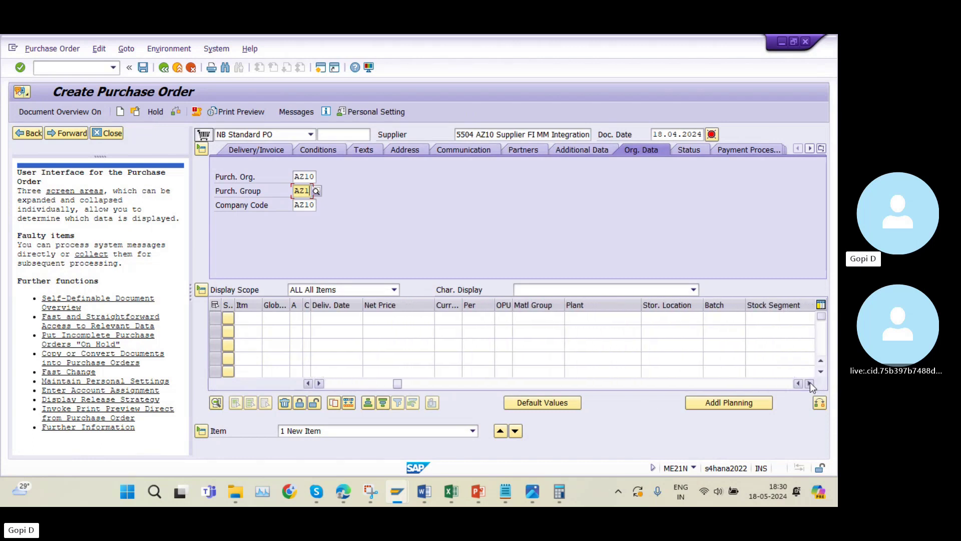
{"action": "left_click", "coordinate": [809, 383]}
{"action": "left_click", "coordinate": [809, 383]}
{"action": "left_click", "coordinate": [809, 383]}
{"action": "left_click", "coordinate": [809, 383]}
{"action": "left_click", "coordinate": [809, 383]}
{"action": "left_click", "coordinate": [810, 382]}
{"action": "left_click", "coordinate": [810, 382]}
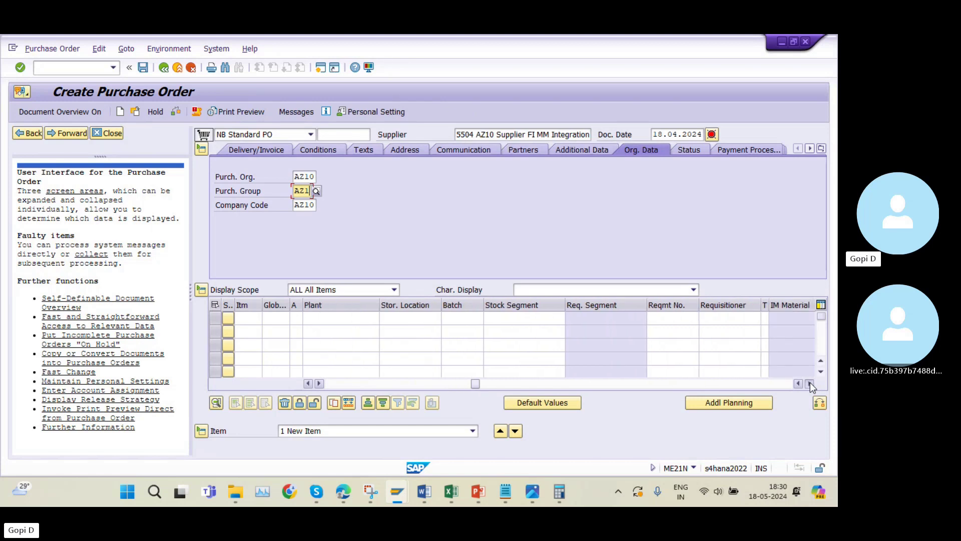
{"action": "left_click", "coordinate": [809, 383]}
{"action": "left_click", "coordinate": [809, 383]}
{"action": "left_click", "coordinate": [809, 383]}
{"action": "left_click", "coordinate": [809, 383]}
{"action": "left_click", "coordinate": [809, 382]}
{"action": "left_click", "coordinate": [809, 383]}
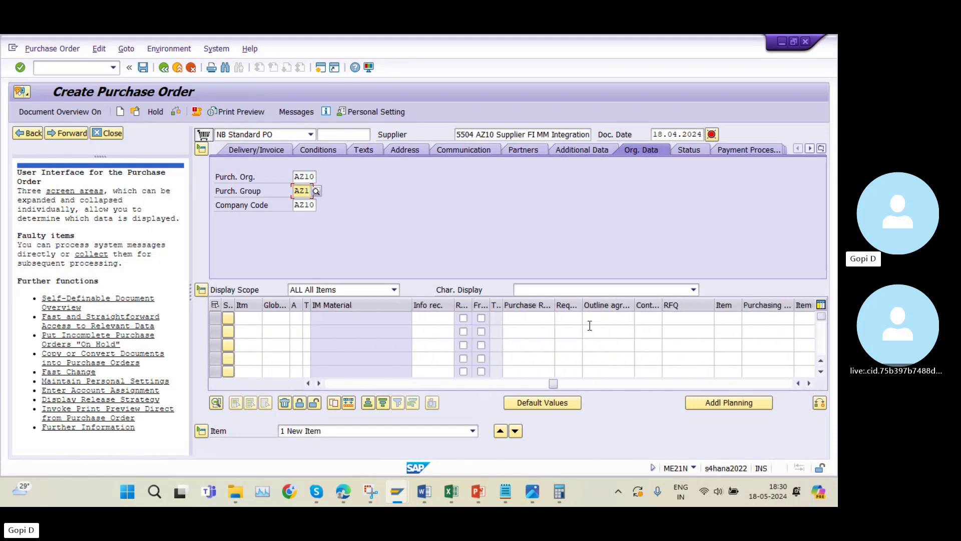
{"action": "left_click", "coordinate": [523, 318]}
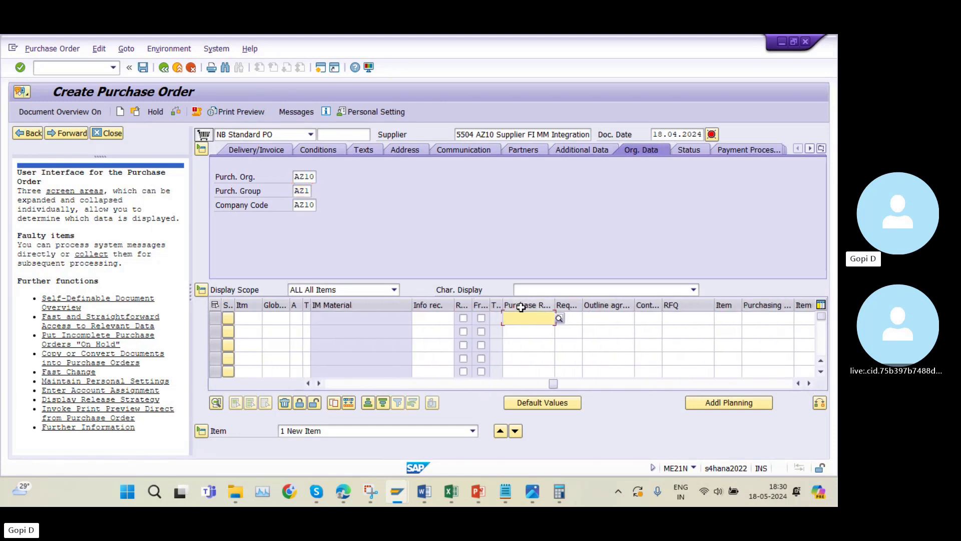
Step: Copy requisition number 10000094 from Excel cell C6 into the first item's Purchase Requisition field
{"action": "left_click", "coordinate": [451, 491]}
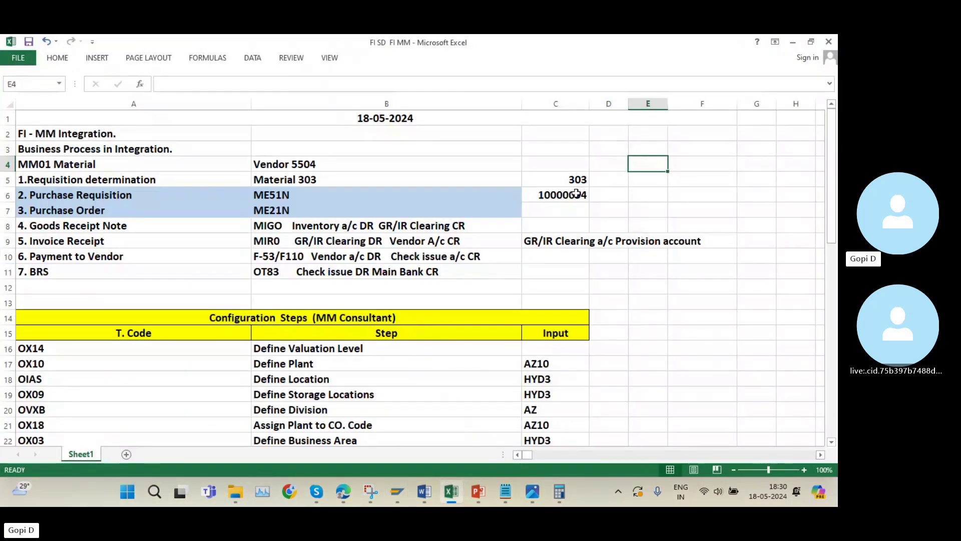
{"action": "left_click", "coordinate": [577, 195]}
{"action": "key", "text": "ctrl+c"}
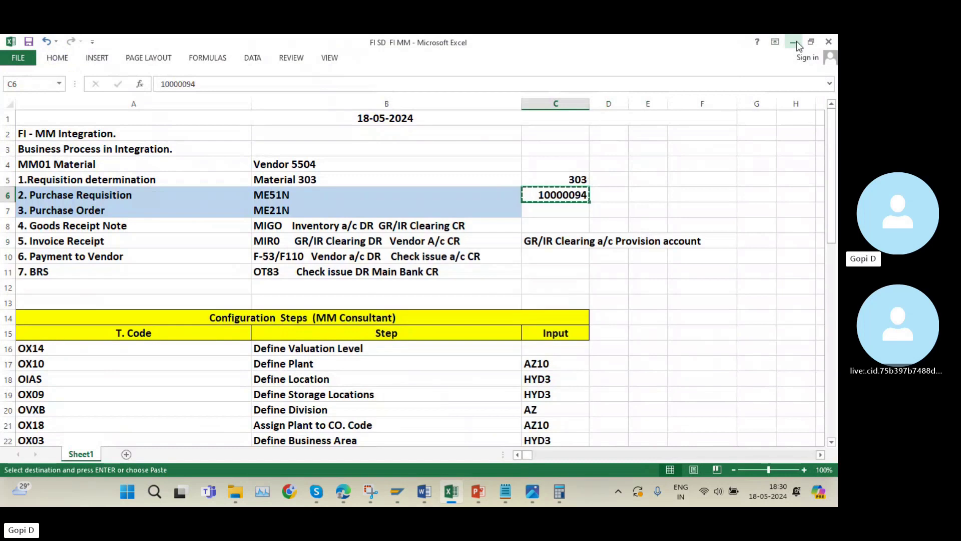
{"action": "key", "text": "alt+Tab"}
{"action": "key", "text": "ctrl+v"}
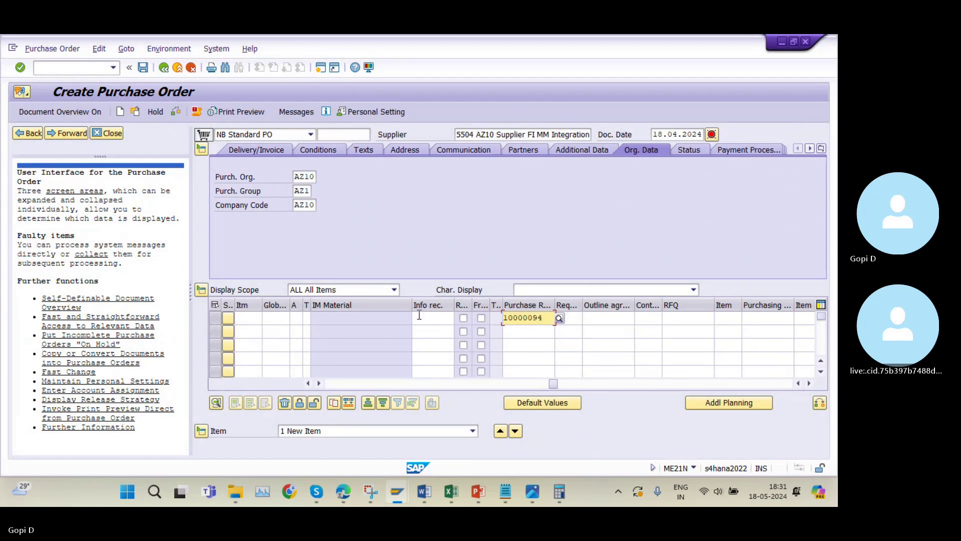
Step: Adopt the requisition 10000094 item into the order and unmute the video call's microphone
{"action": "key", "text": "Return"}
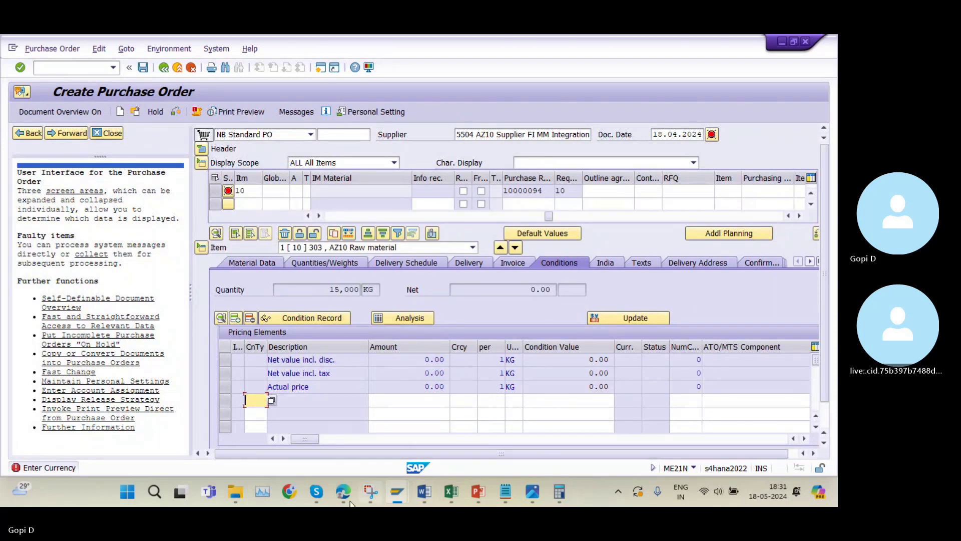
{"action": "left_click", "coordinate": [317, 492]}
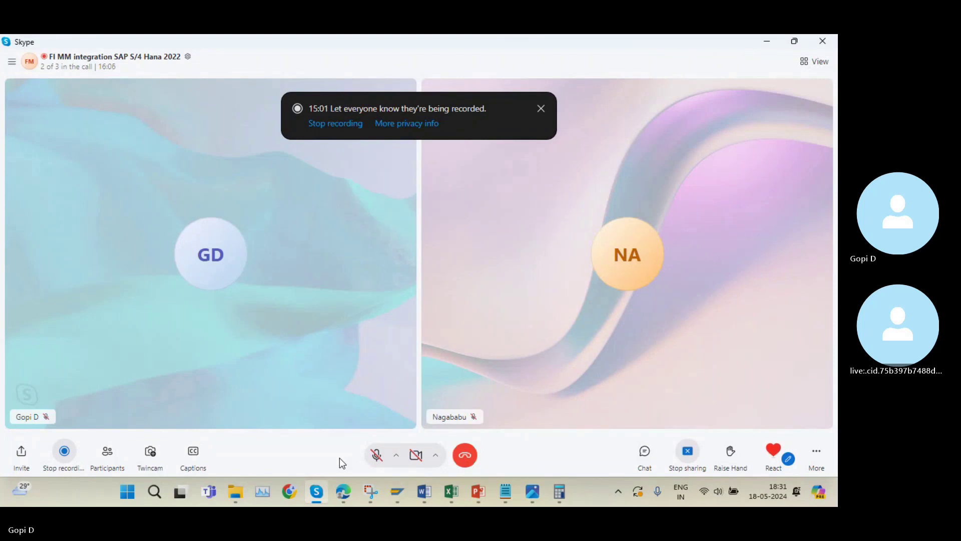
{"action": "left_click", "coordinate": [375, 456]}
{"action": "left_click", "coordinate": [768, 40]}
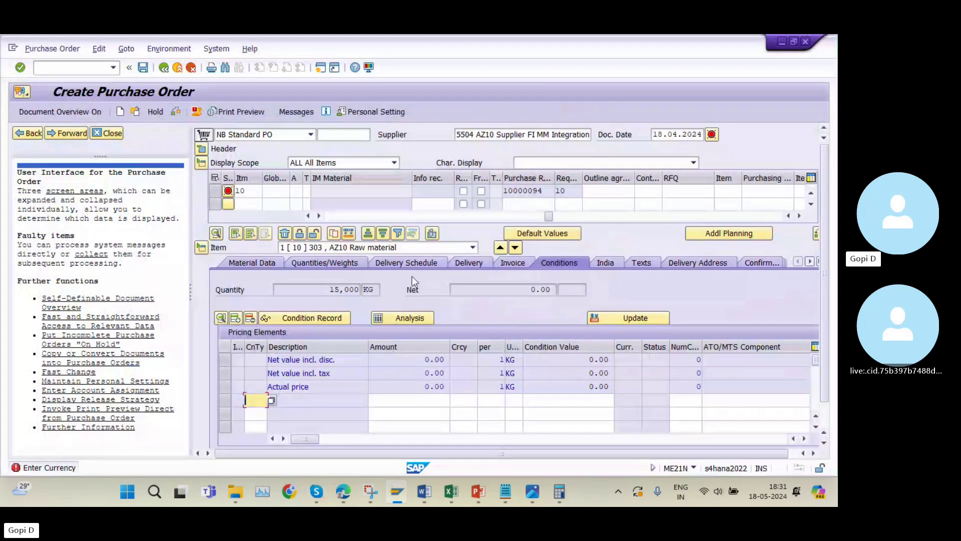
Step: Review the item's Material Data, Quantities, Delivery, Invoice and Conditions tabs, then check the order
{"action": "left_click", "coordinate": [260, 263]}
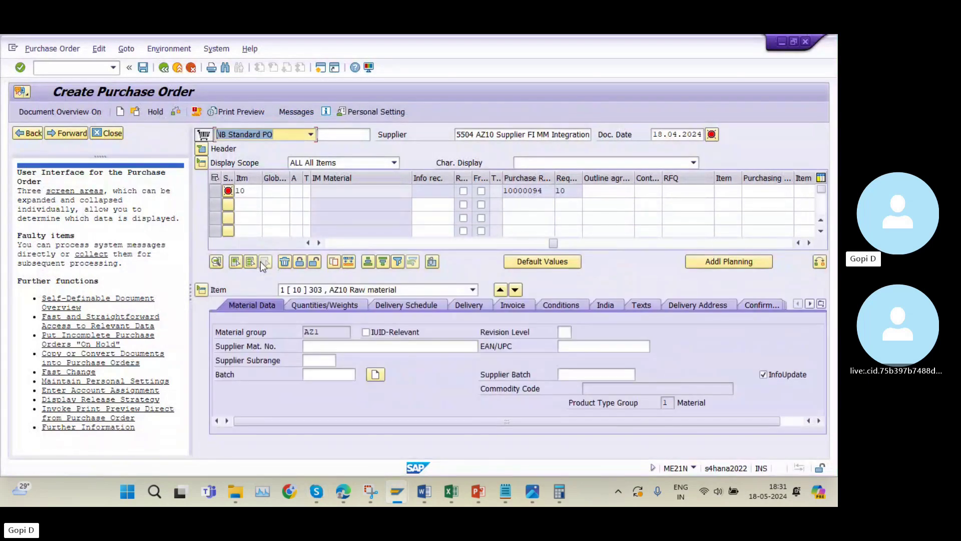
{"action": "left_click", "coordinate": [332, 306]}
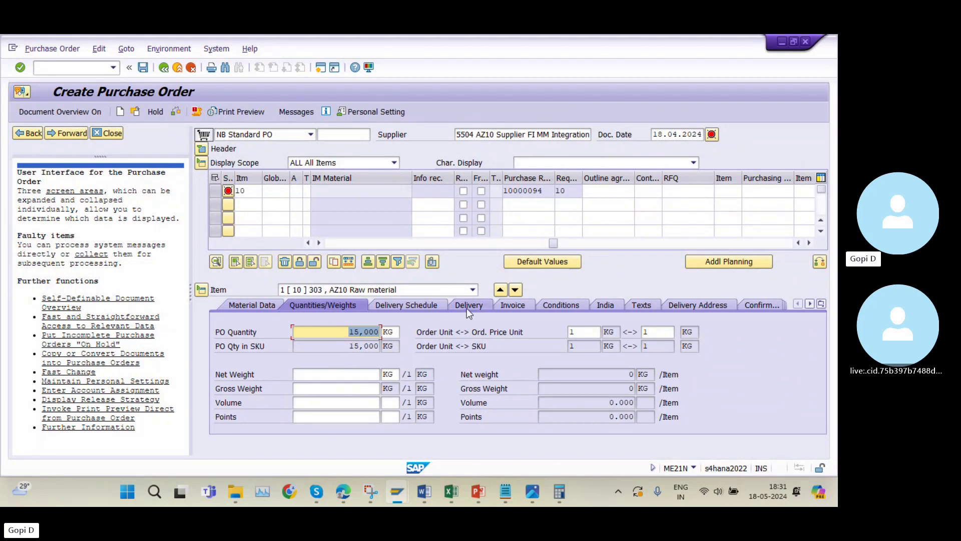
{"action": "left_click", "coordinate": [416, 306]}
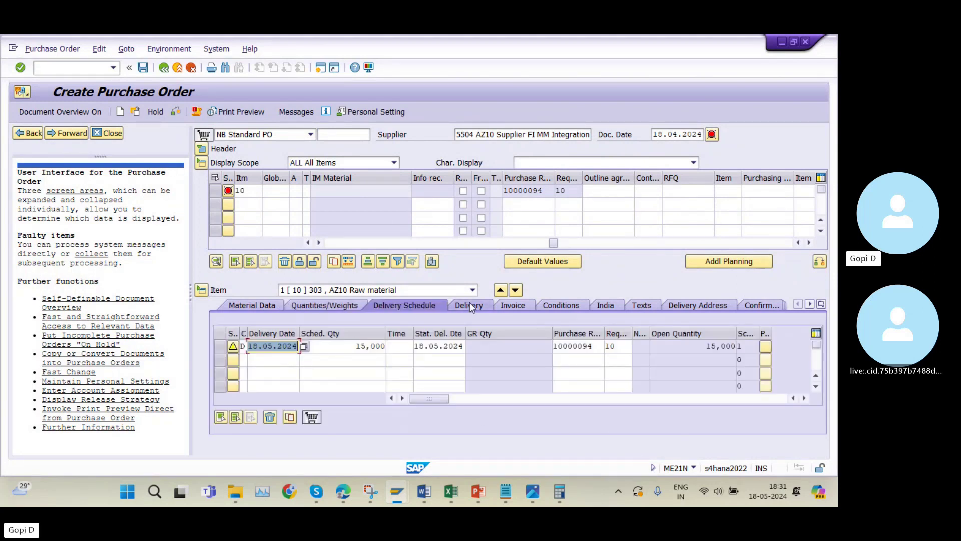
{"action": "left_click", "coordinate": [465, 304]}
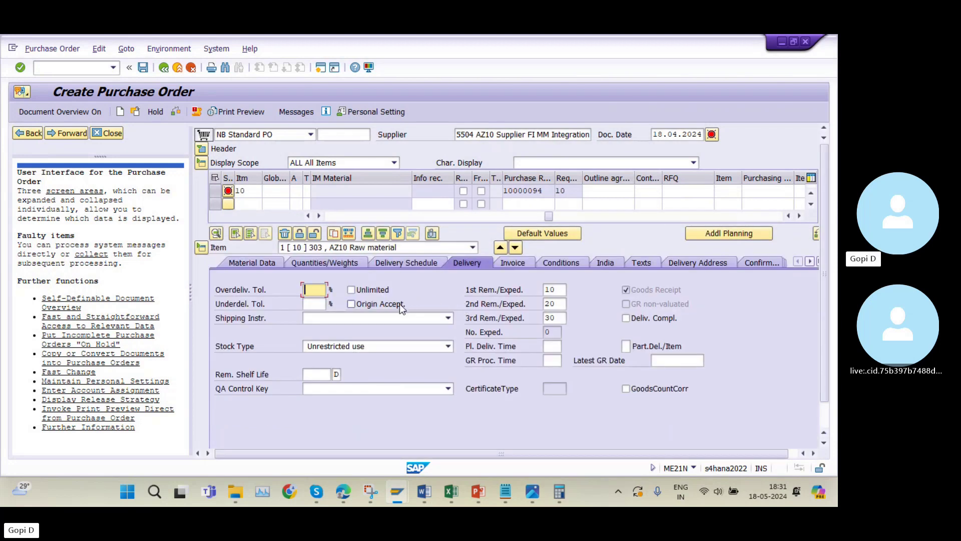
{"action": "left_click", "coordinate": [524, 265]}
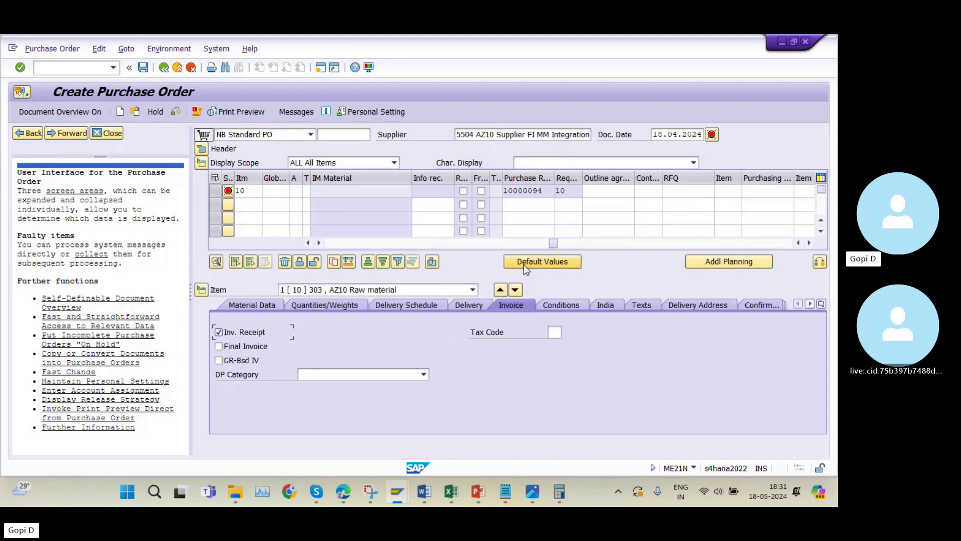
{"action": "left_click", "coordinate": [571, 306]}
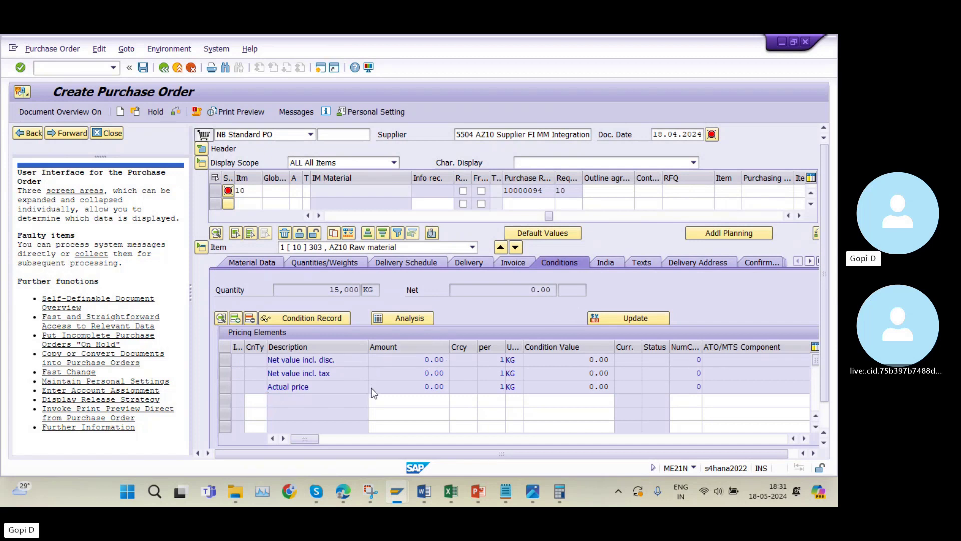
{"action": "key", "text": "Return"}
{"action": "key", "text": "Return"}
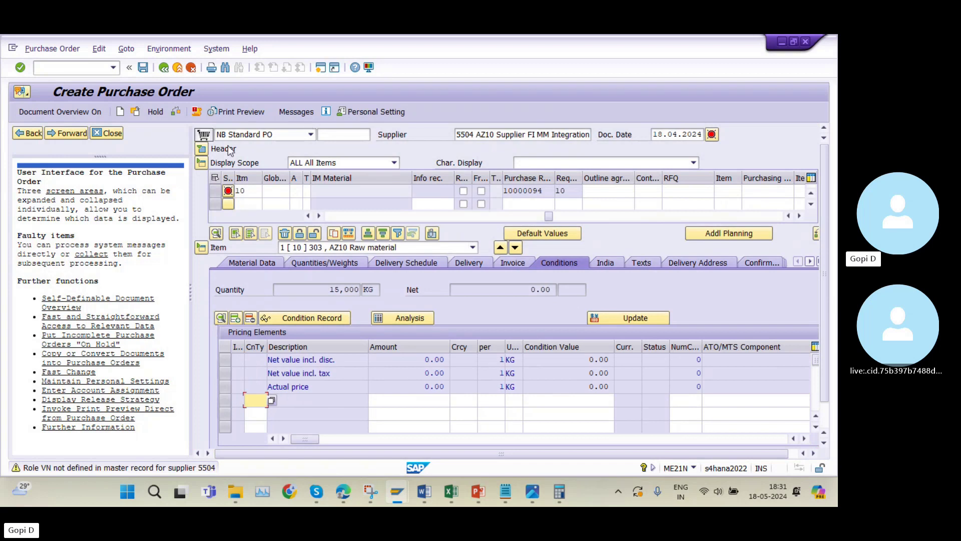
{"action": "left_click", "coordinate": [142, 67]}
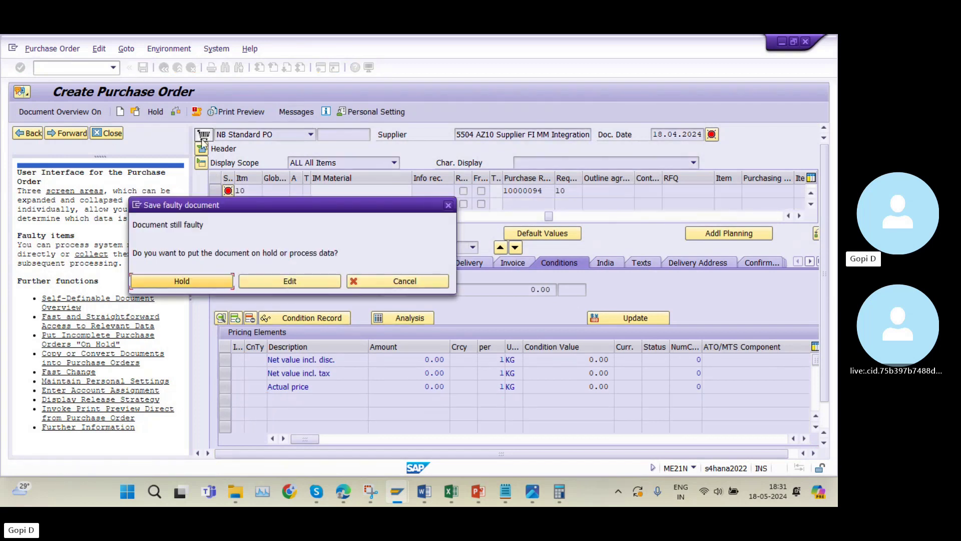
{"action": "left_click", "coordinate": [270, 280]}
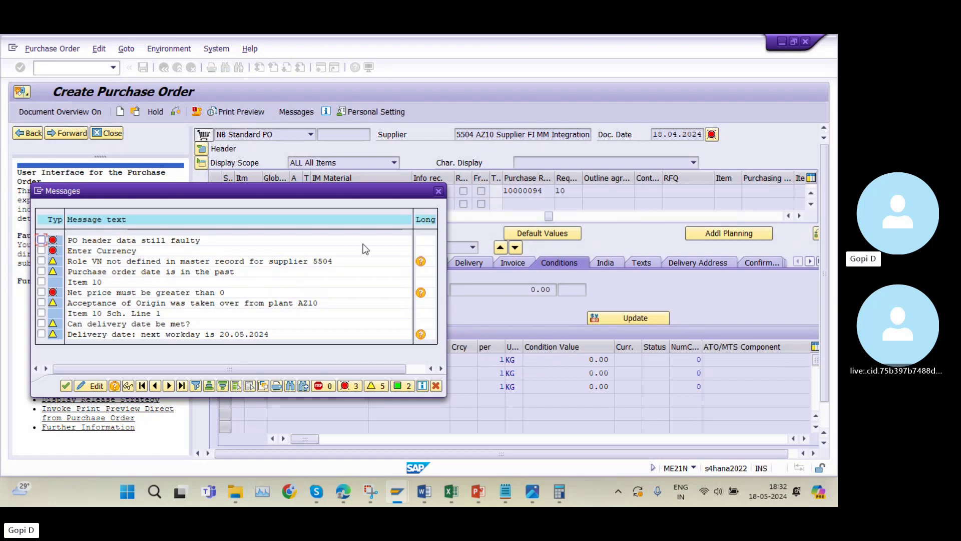
{"action": "left_click", "coordinate": [438, 191]}
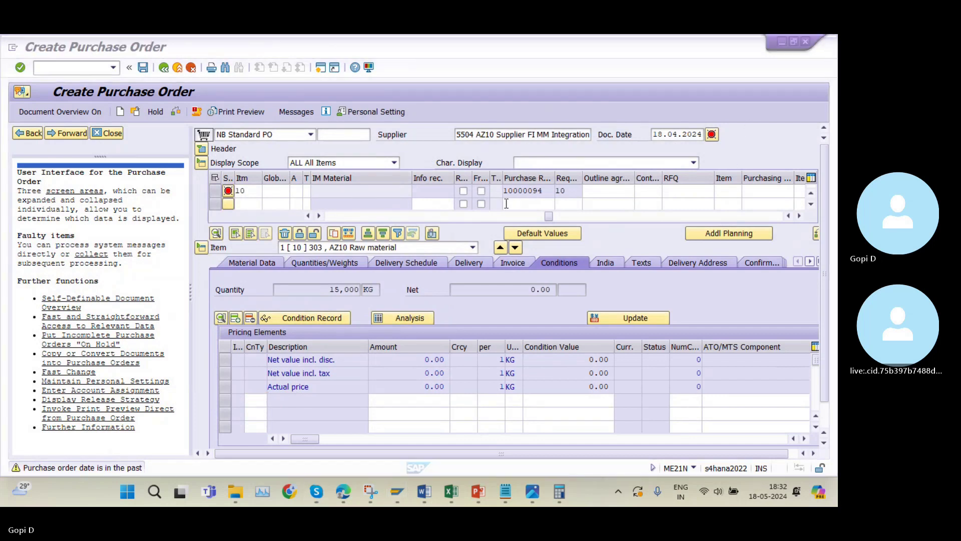
Step: Expand the purchase order header and go to its Delivery/Invoice section
{"action": "left_click", "coordinate": [824, 130]}
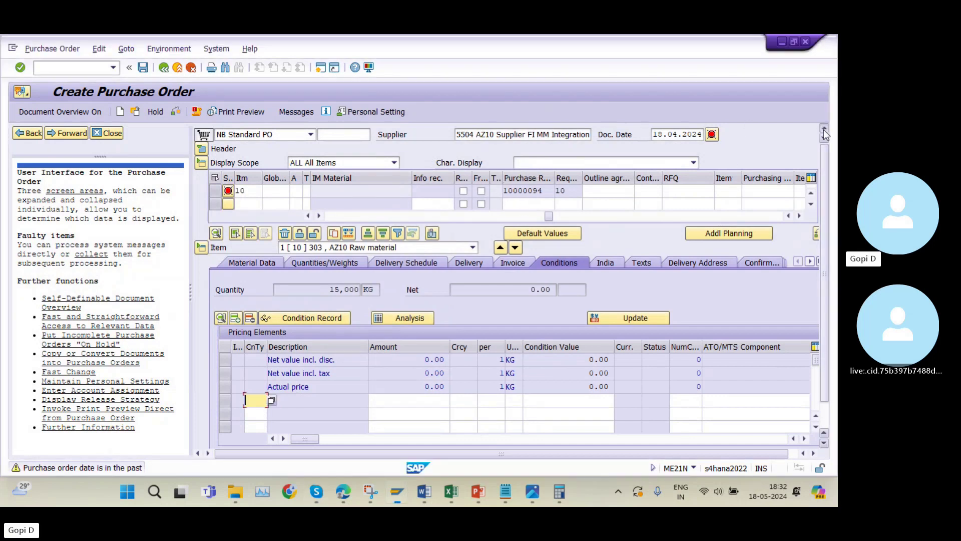
{"action": "left_click", "coordinate": [202, 149]}
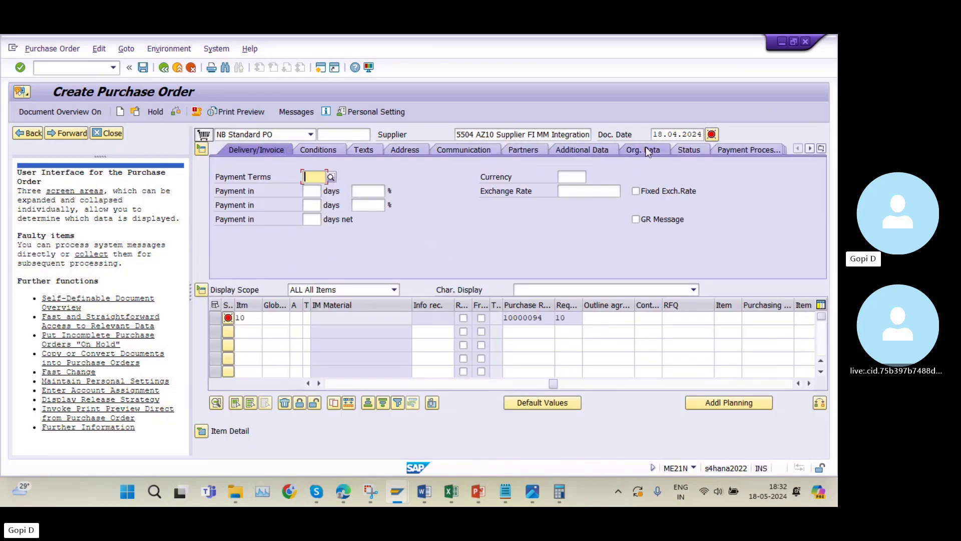
{"action": "left_click", "coordinate": [731, 150]}
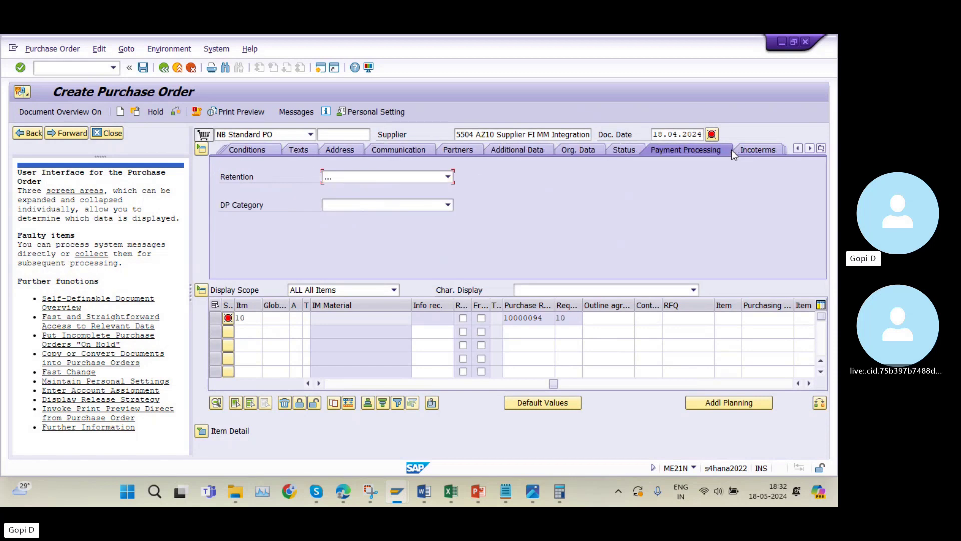
{"action": "left_click", "coordinate": [252, 151]}
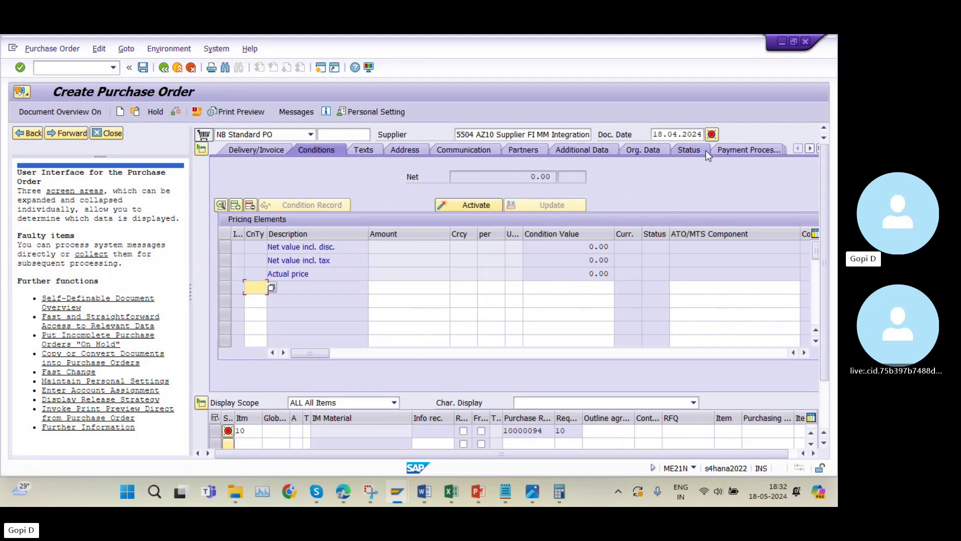
{"action": "left_click", "coordinate": [810, 149]}
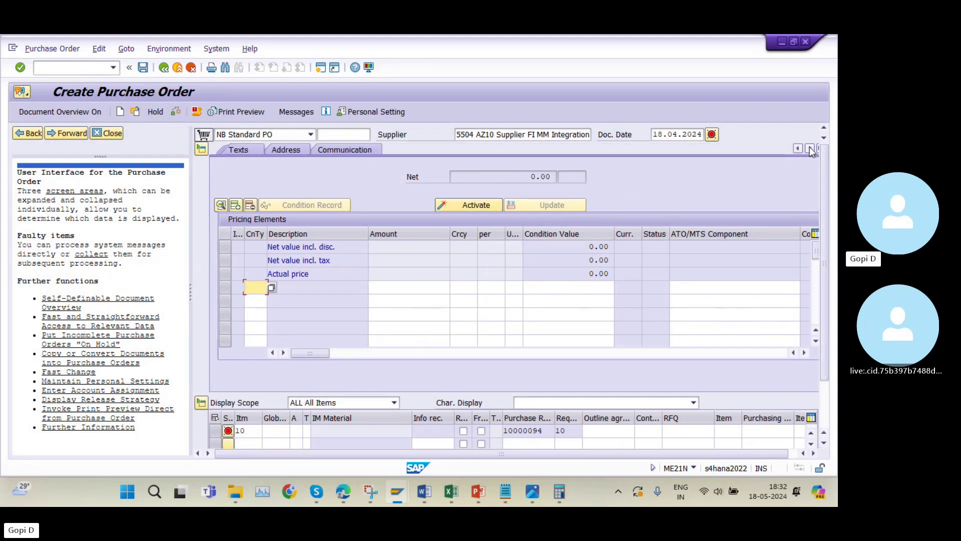
{"action": "left_click", "coordinate": [797, 149]}
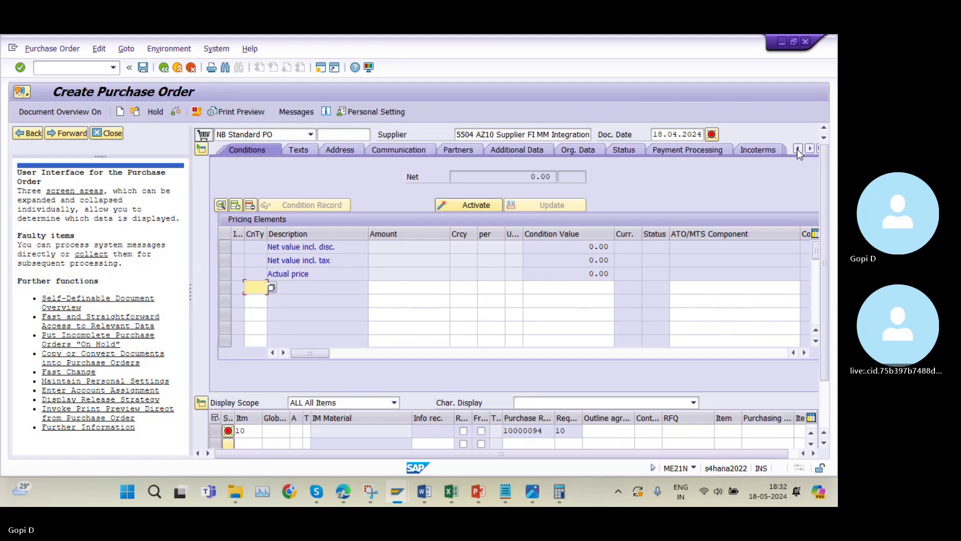
{"action": "left_click", "coordinate": [798, 149]}
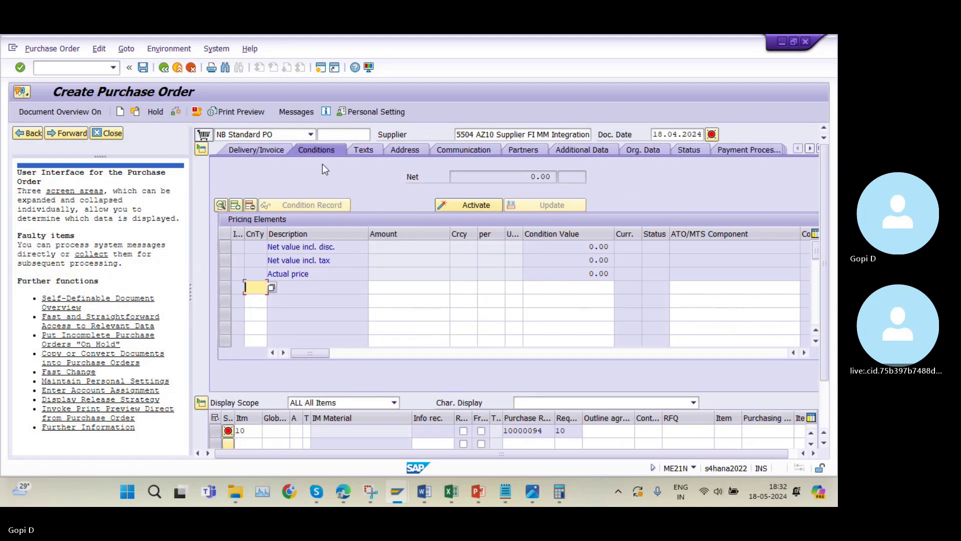
{"action": "left_click", "coordinate": [263, 152]}
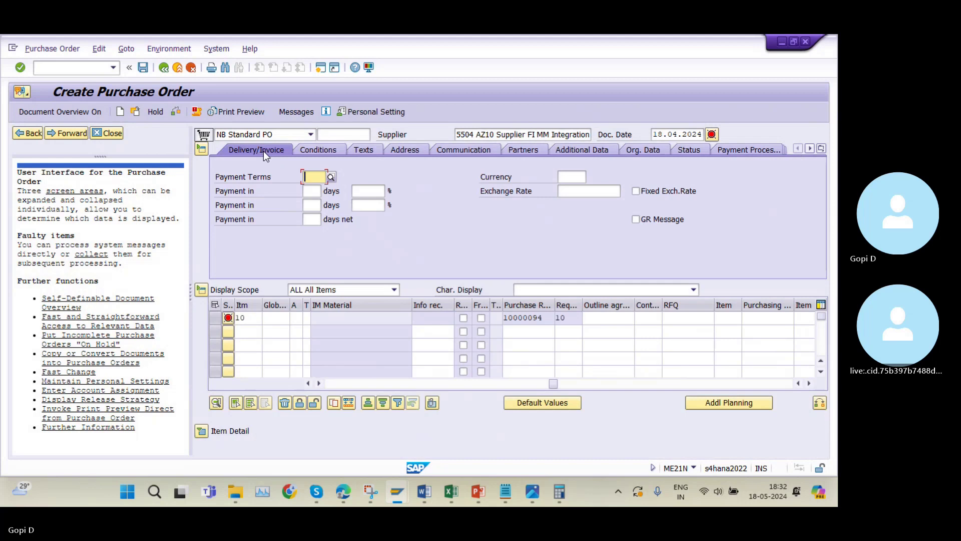
Step: Set the header currency to INR (Indian Rupee) and attempt to save the order
{"action": "left_click", "coordinate": [571, 175]}
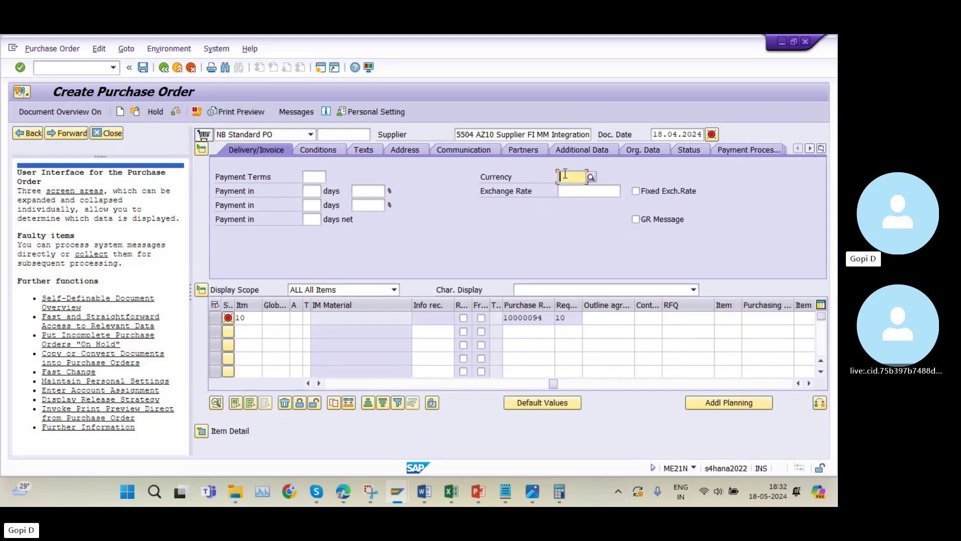
{"action": "key", "text": "Caps_Lock"}
{"action": "type", "text": "INR"}
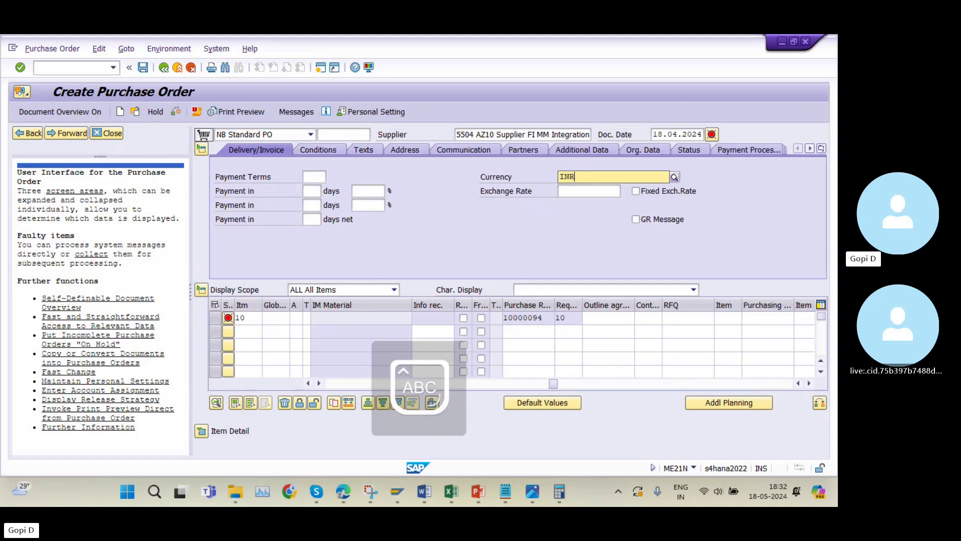
{"action": "left_click", "coordinate": [592, 202]}
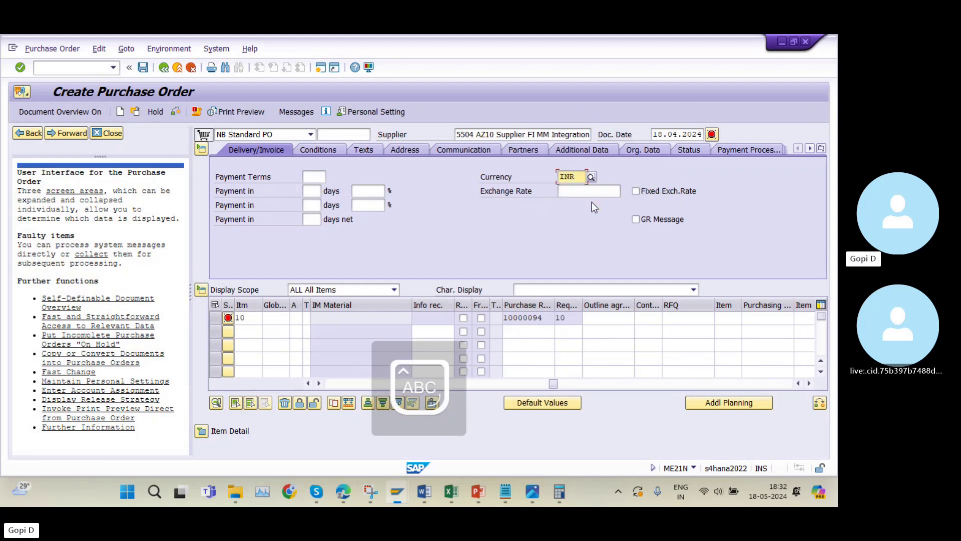
{"action": "left_click", "coordinate": [142, 67]}
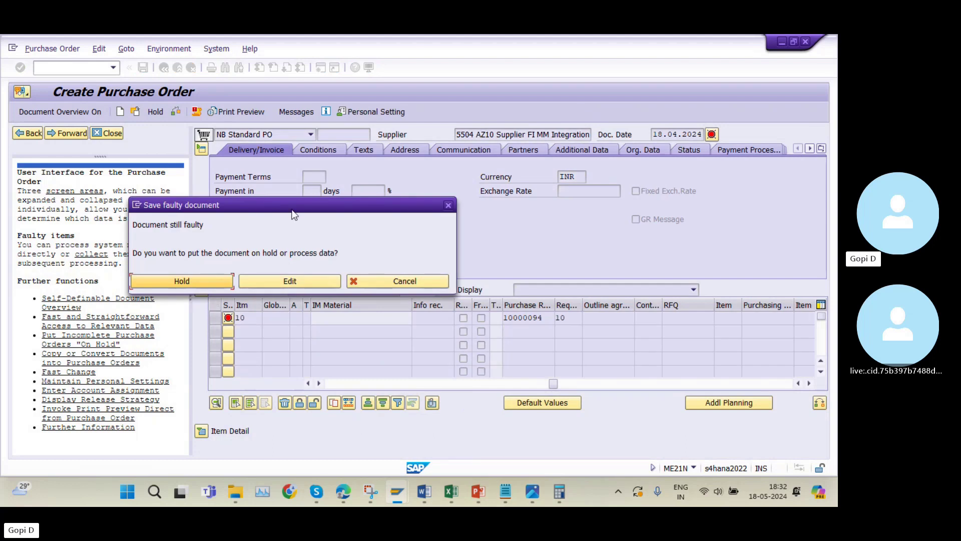
Step: Choose Edit in the Save faulty document dialog to list the remaining errors
{"action": "left_click", "coordinate": [290, 281]}
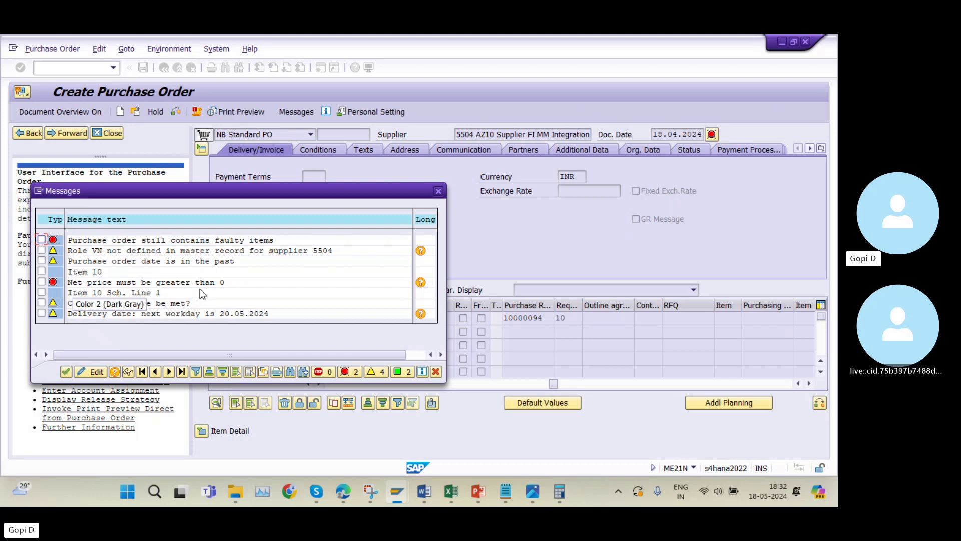
Step: Enter 10 as item 10's PBXX gross price and save the purchase order
{"action": "left_click", "coordinate": [438, 191]}
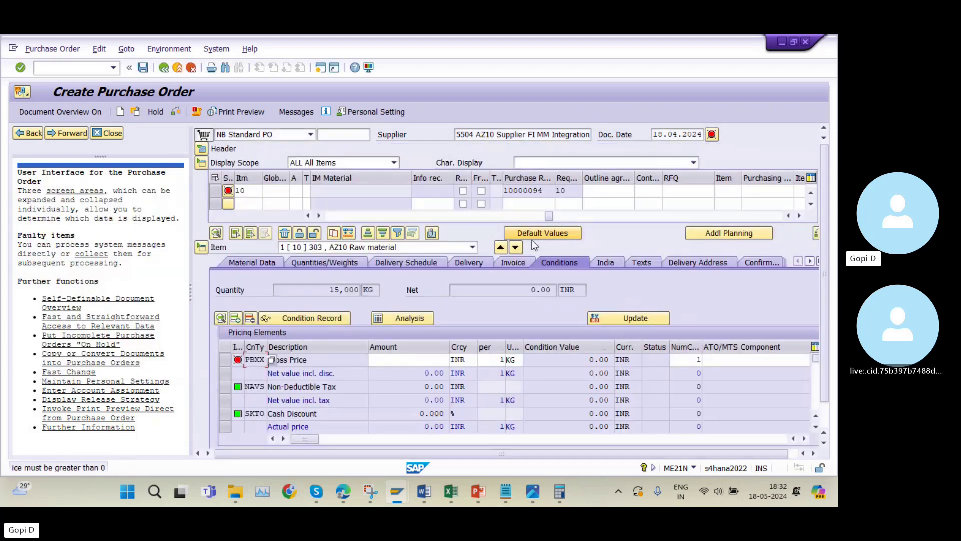
{"action": "left_click", "coordinate": [423, 360]}
{"action": "type", "text": "10"}
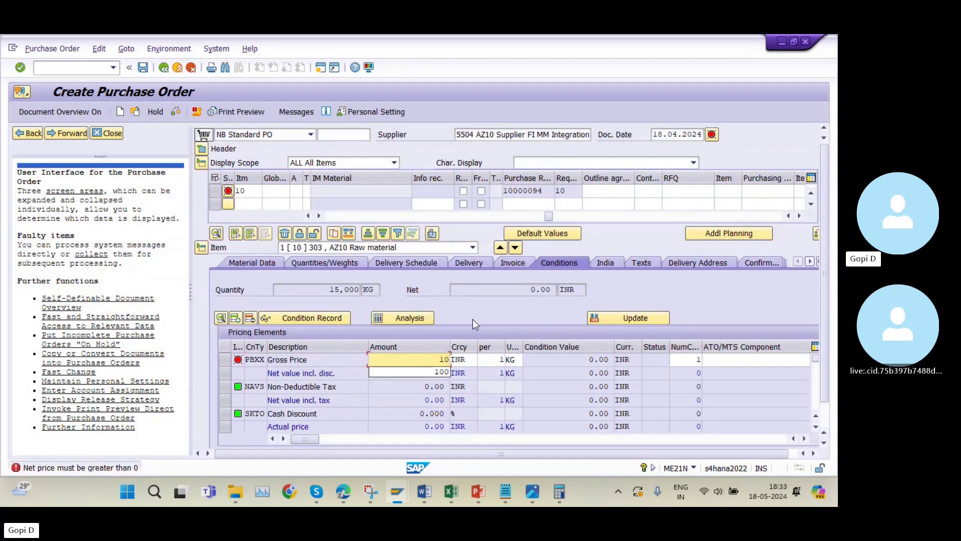
{"action": "left_click", "coordinate": [473, 318]}
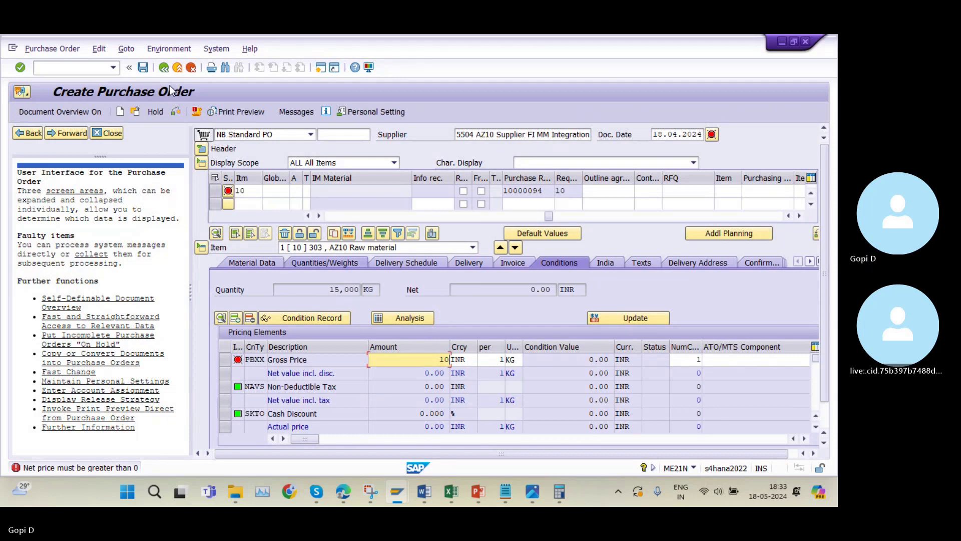
{"action": "left_click", "coordinate": [143, 68]}
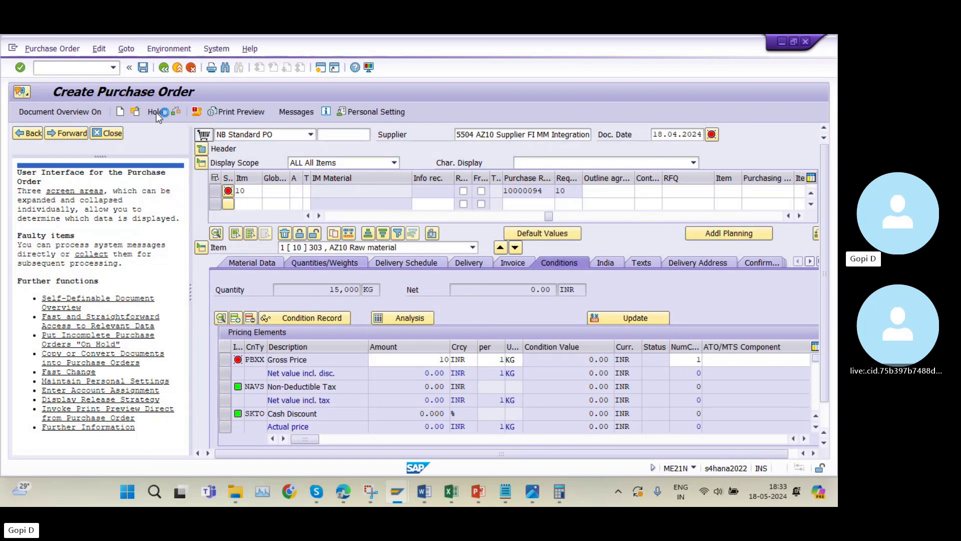